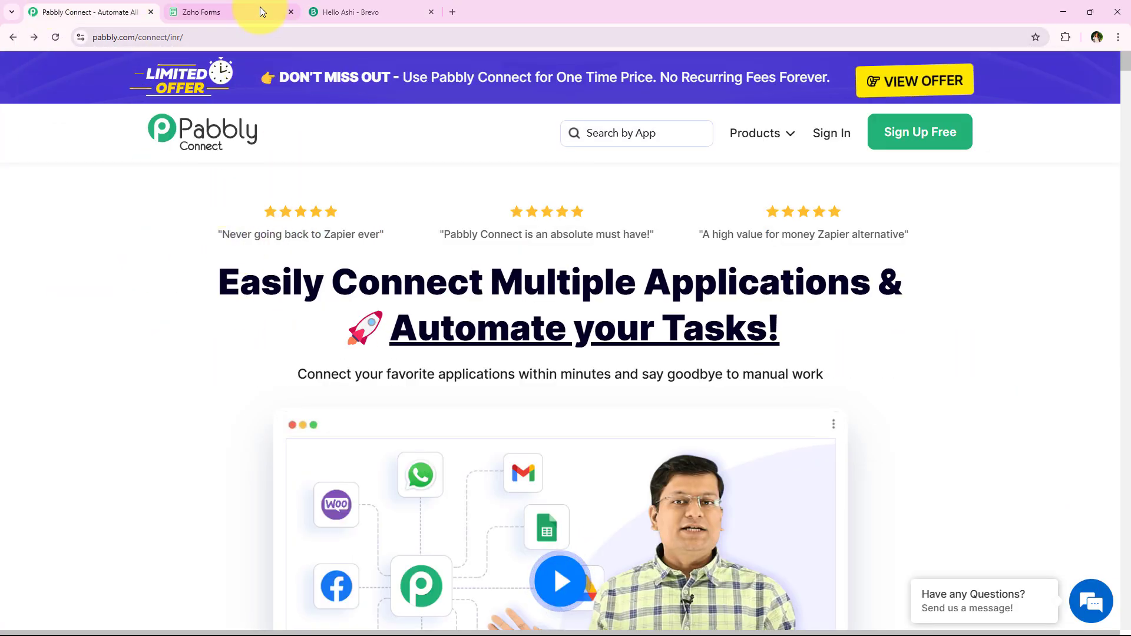
Sign in to the Pabbly account and open Pabbly Connect from the list of Pabbly apps.
click(252, 45)
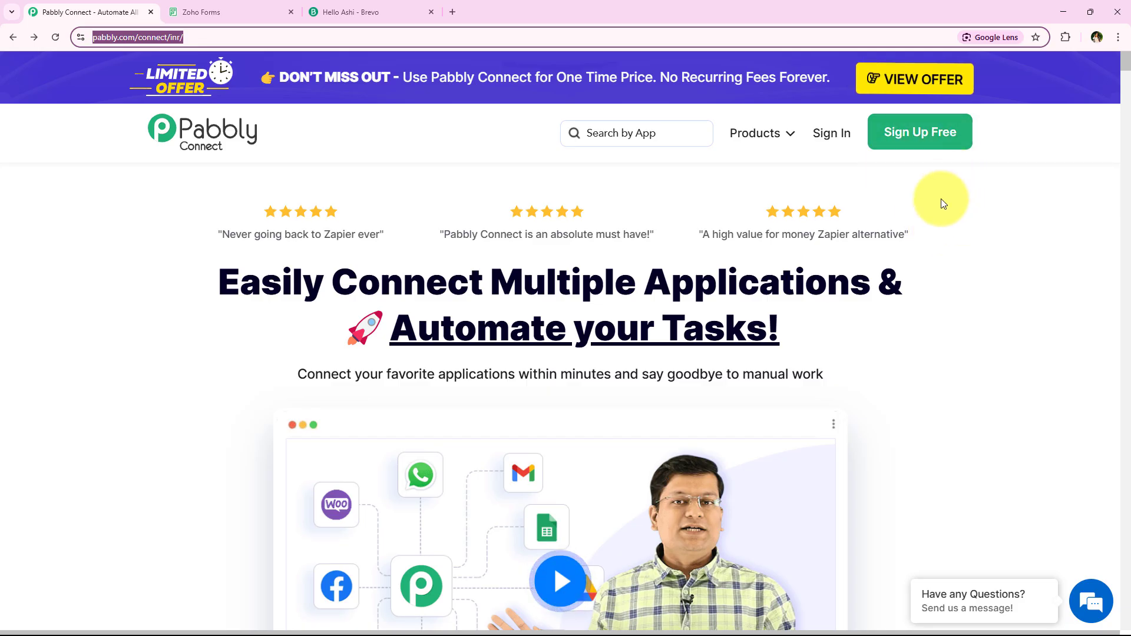
click(837, 135)
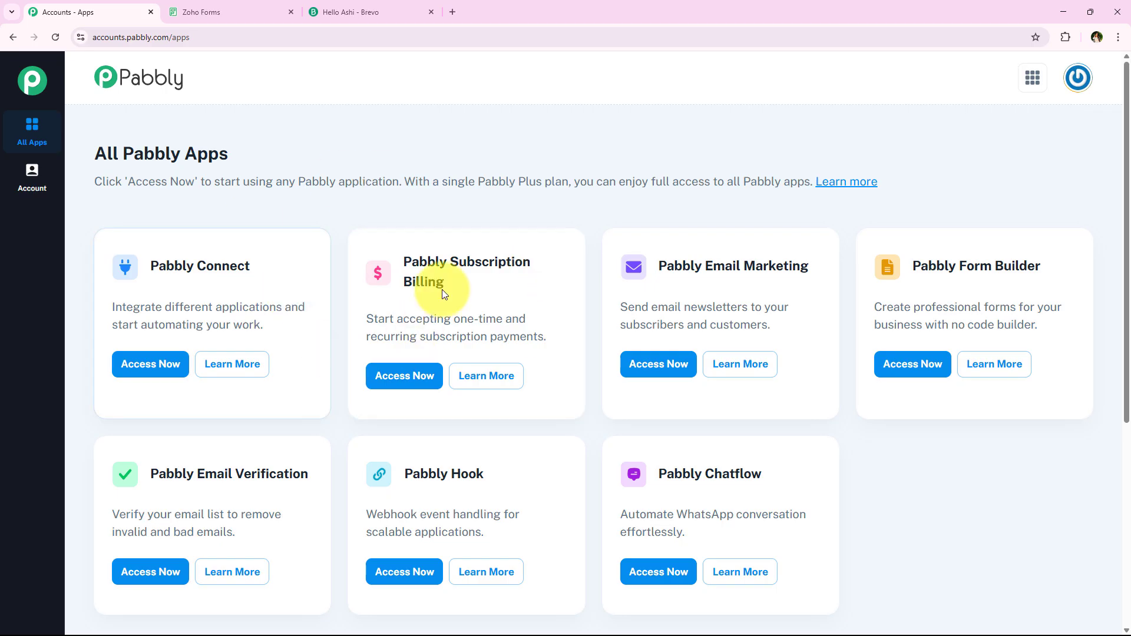
drag(93, 157, 230, 150)
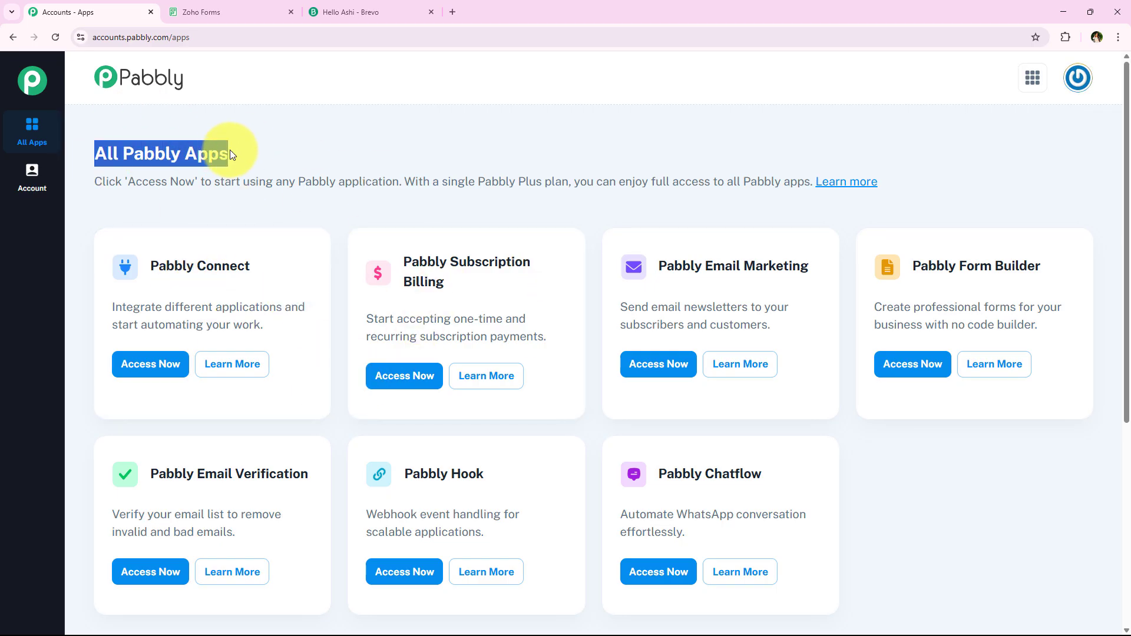
scroll(320, 277, down, 1)
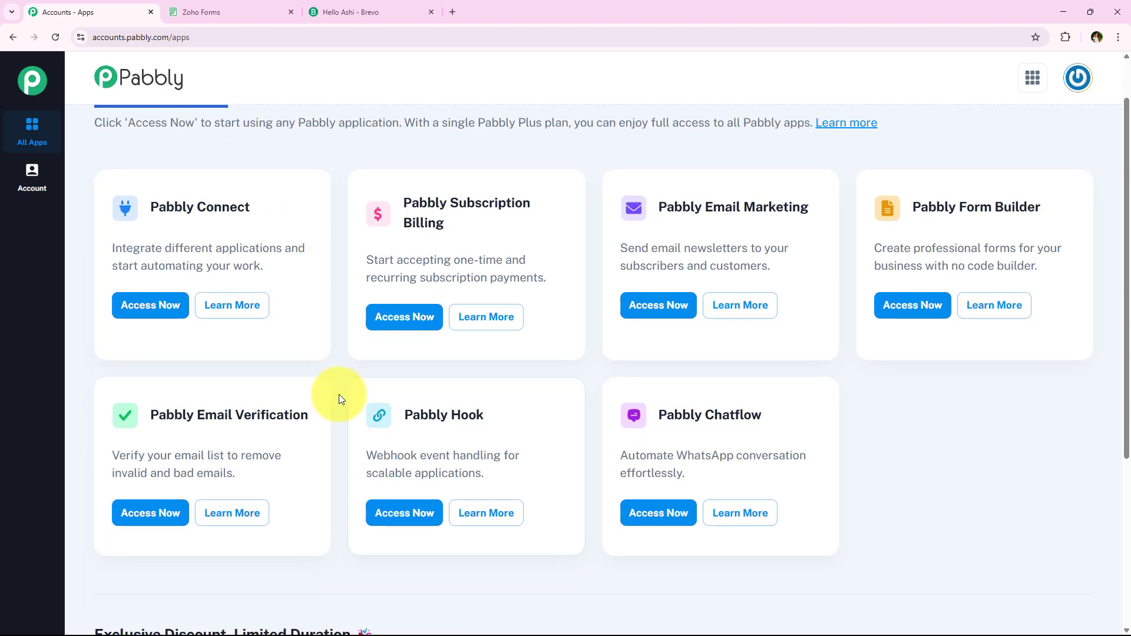
scroll(339, 392, up, 1)
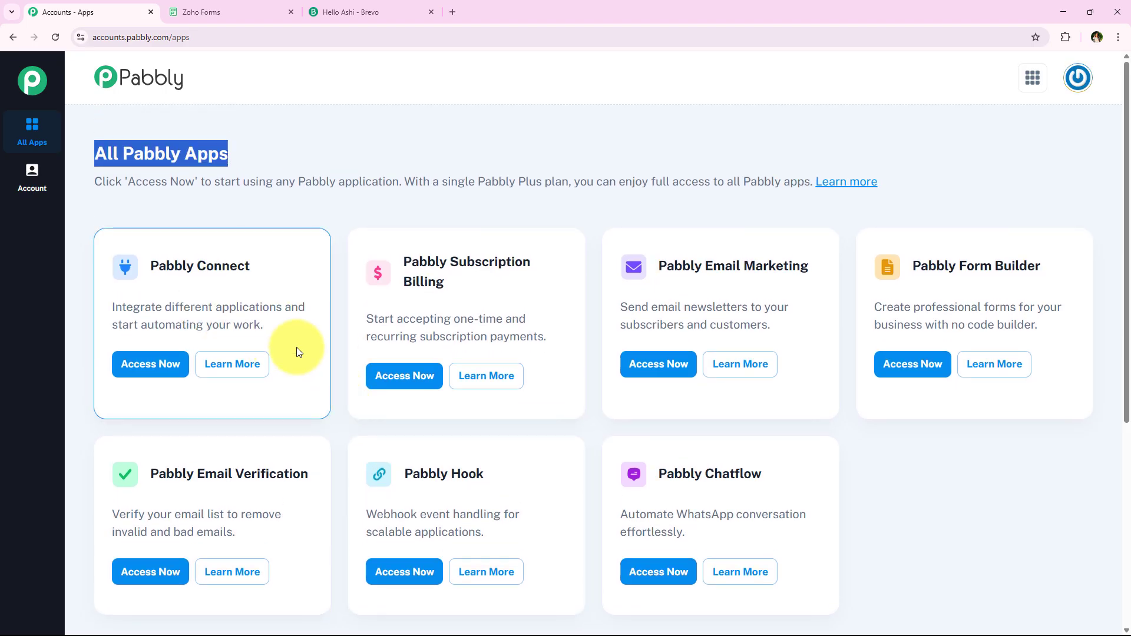
drag(144, 267, 281, 307)
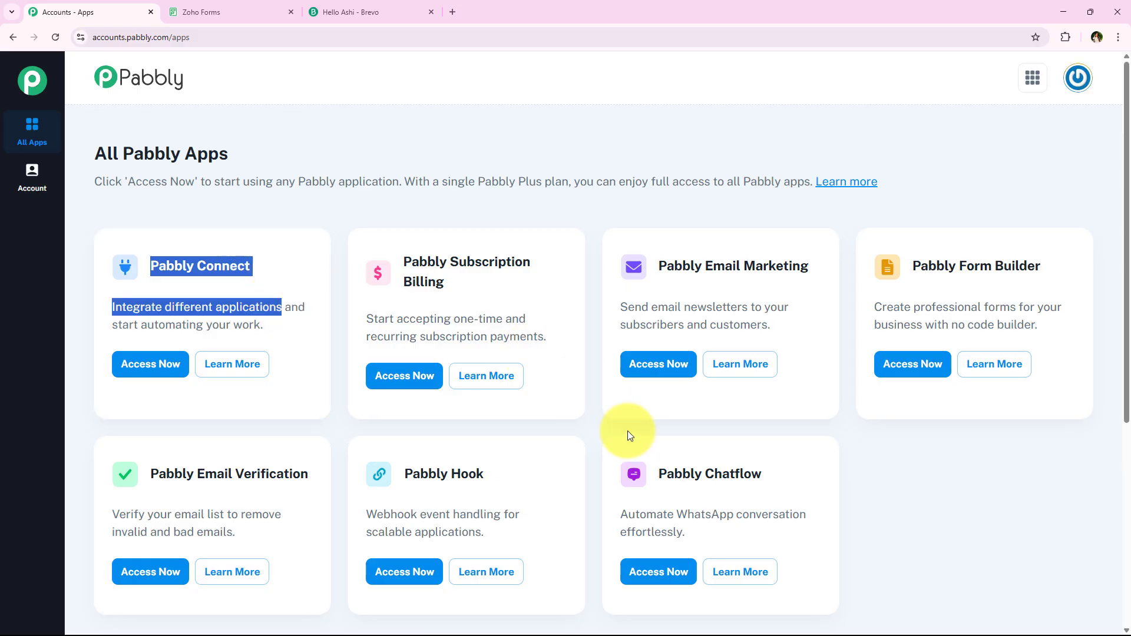
click(125, 367)
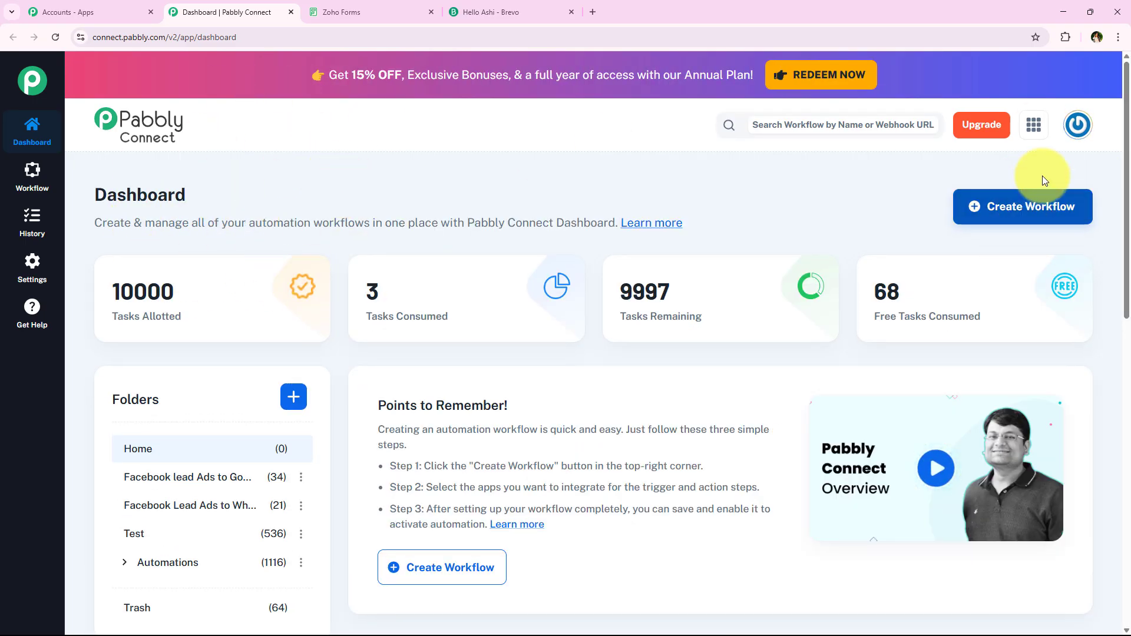
Create a workflow named "How to Create Brevo Contact on Zoho Forms Submission | Zoho Forms to Brevo" in the Automations folder.
click(1001, 205)
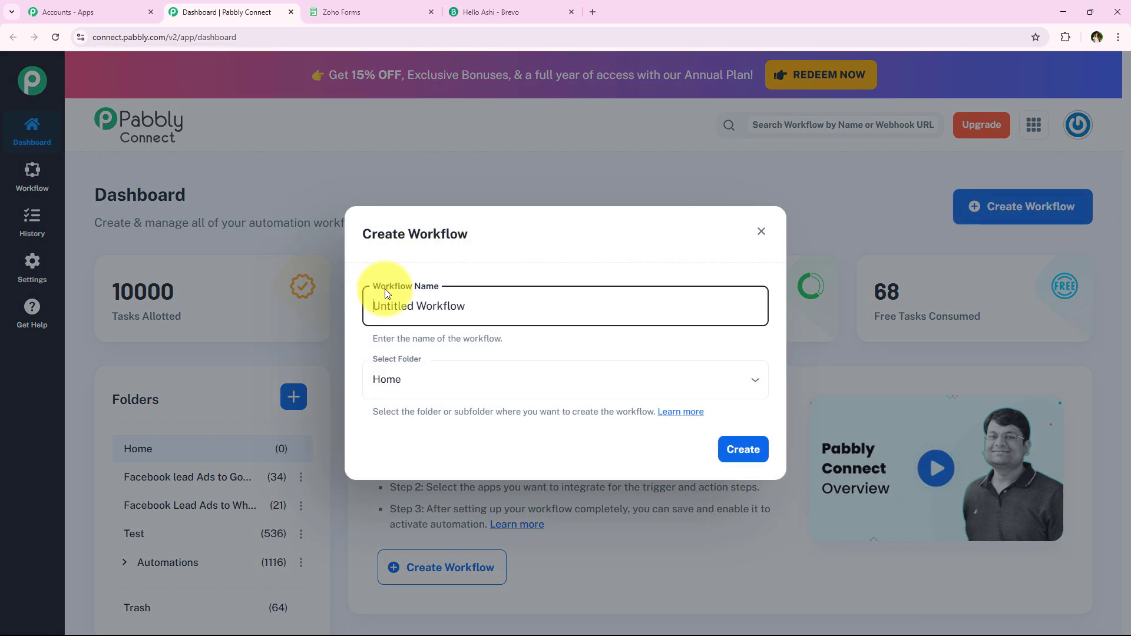
drag(373, 304, 475, 308)
click(475, 308)
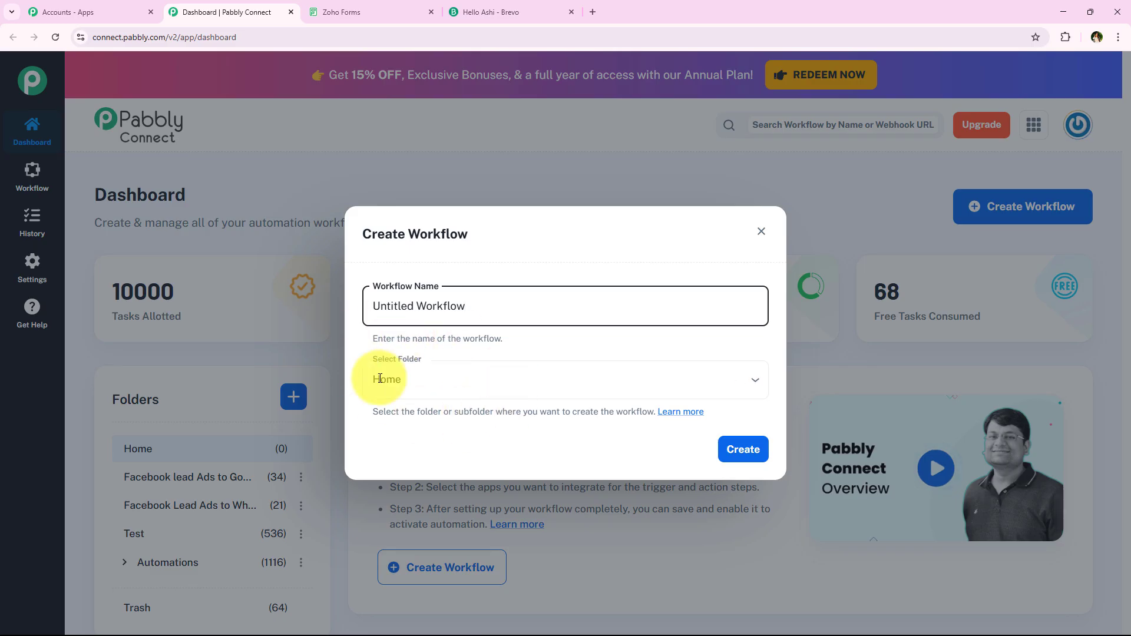
click(757, 386)
click(722, 378)
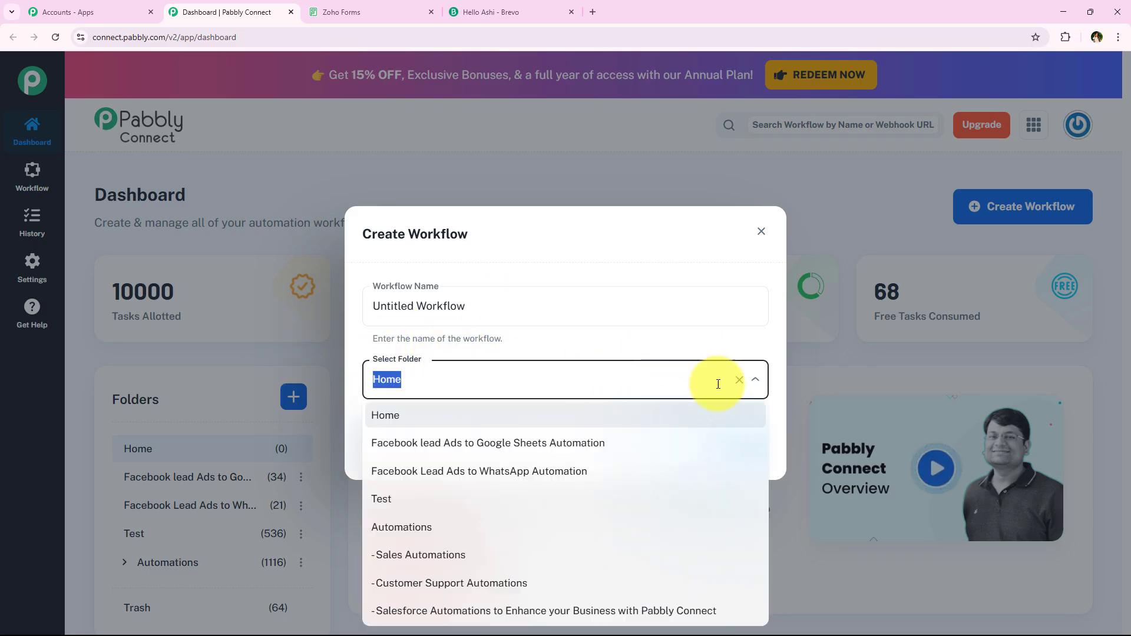
click(458, 522)
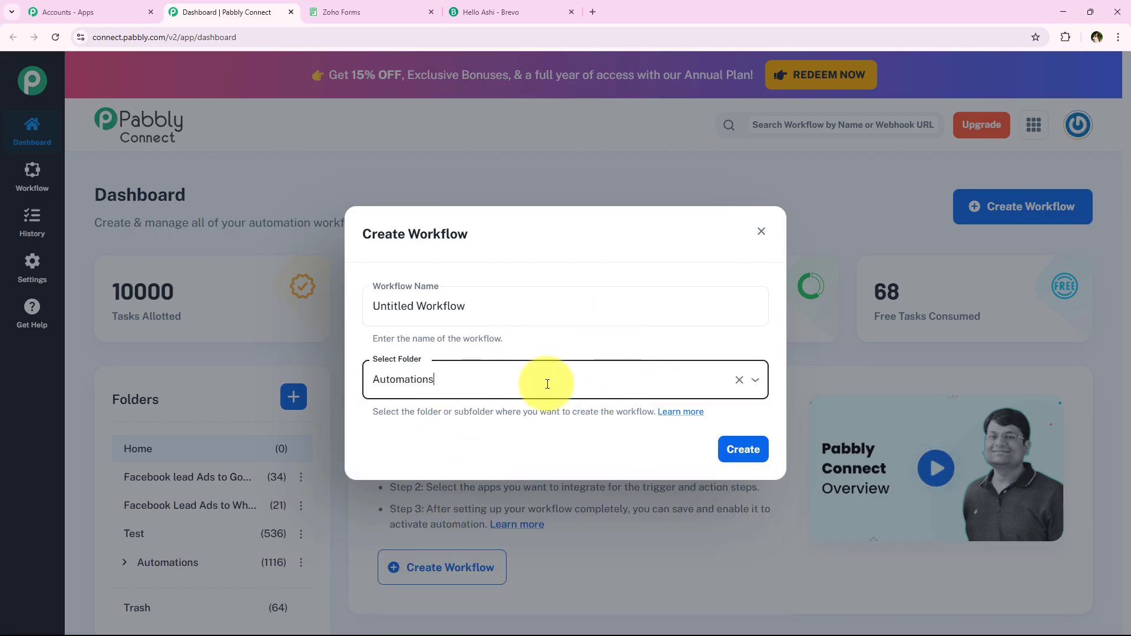
triple_click(540, 304)
key(ctrl+v)
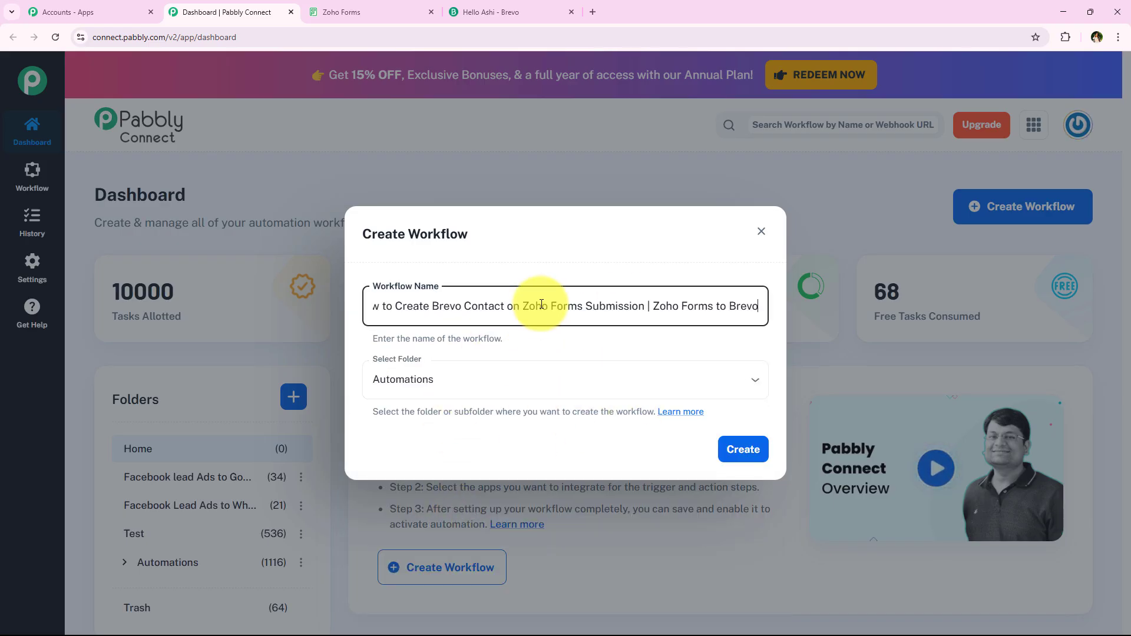
click(373, 304)
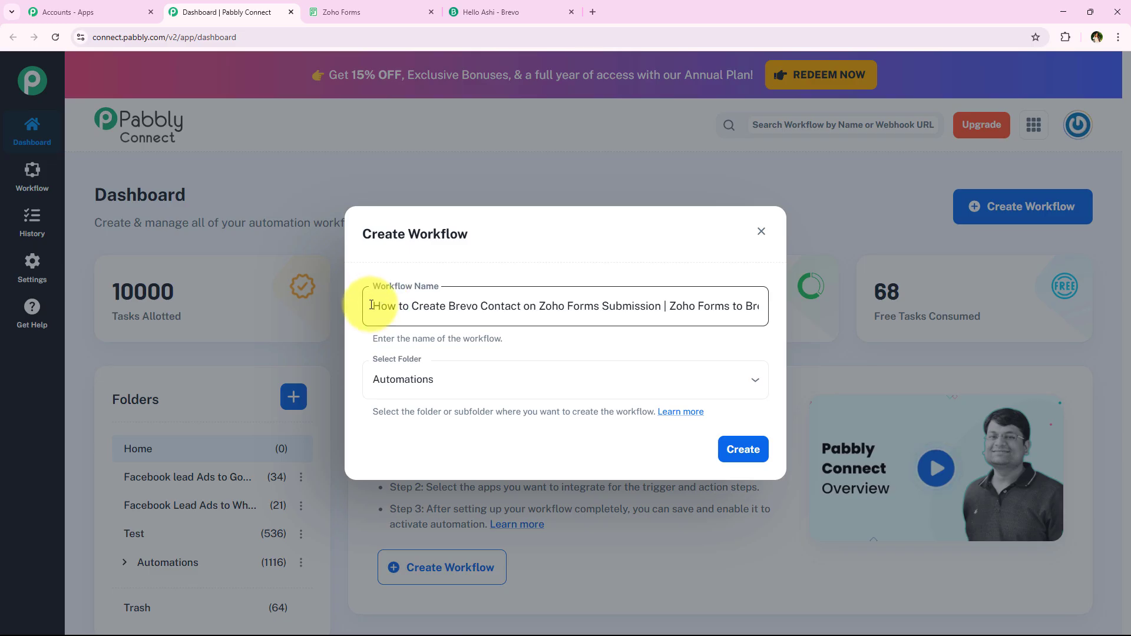
drag(372, 304, 803, 313)
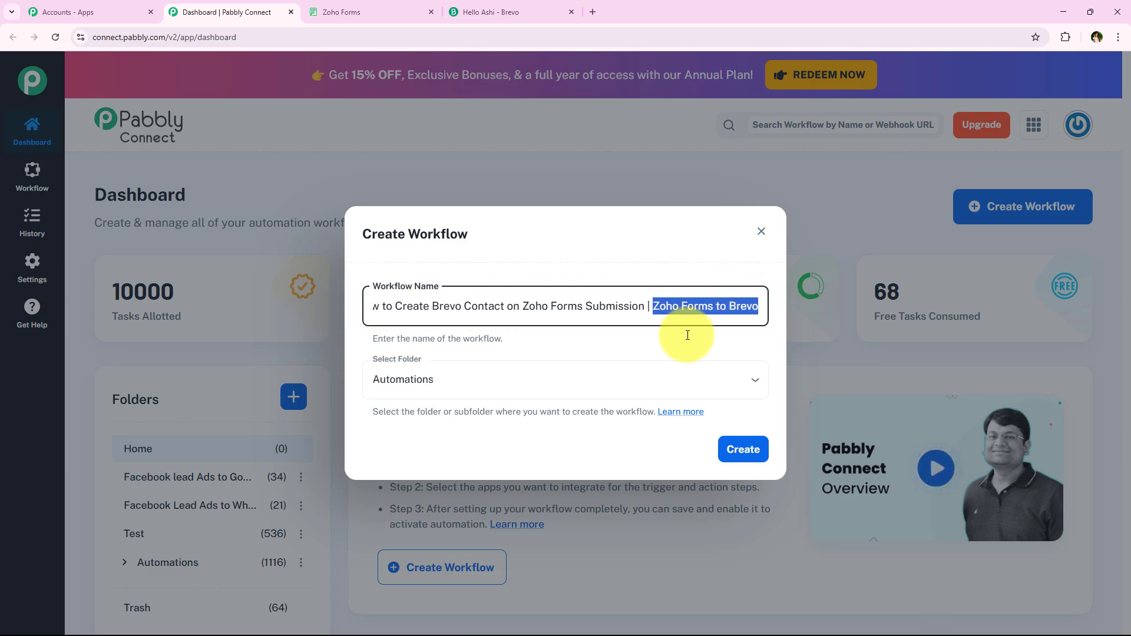
click(754, 454)
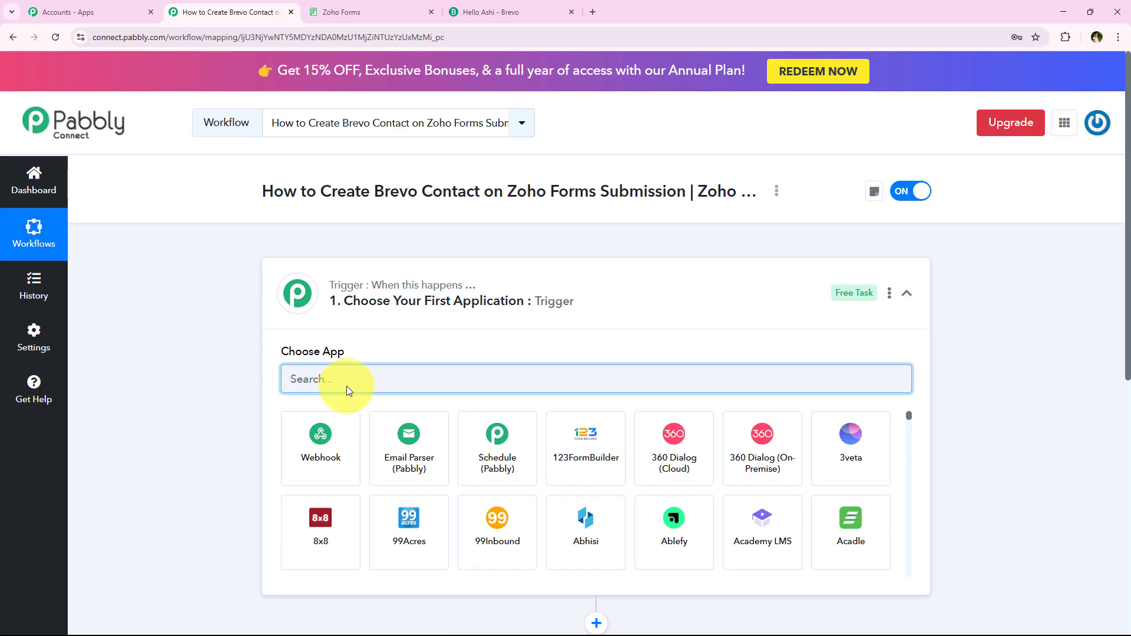
Set the workflow's trigger application to Zoho Forms with the trigger event New Form Submitted.
click(555, 290)
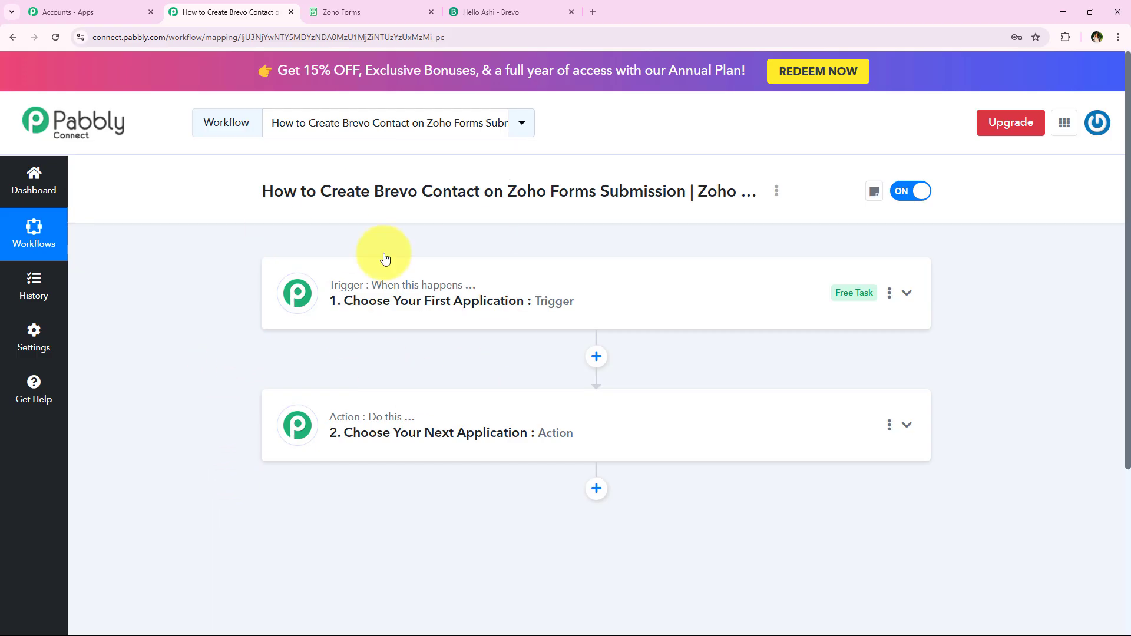
click(523, 307)
click(391, 376)
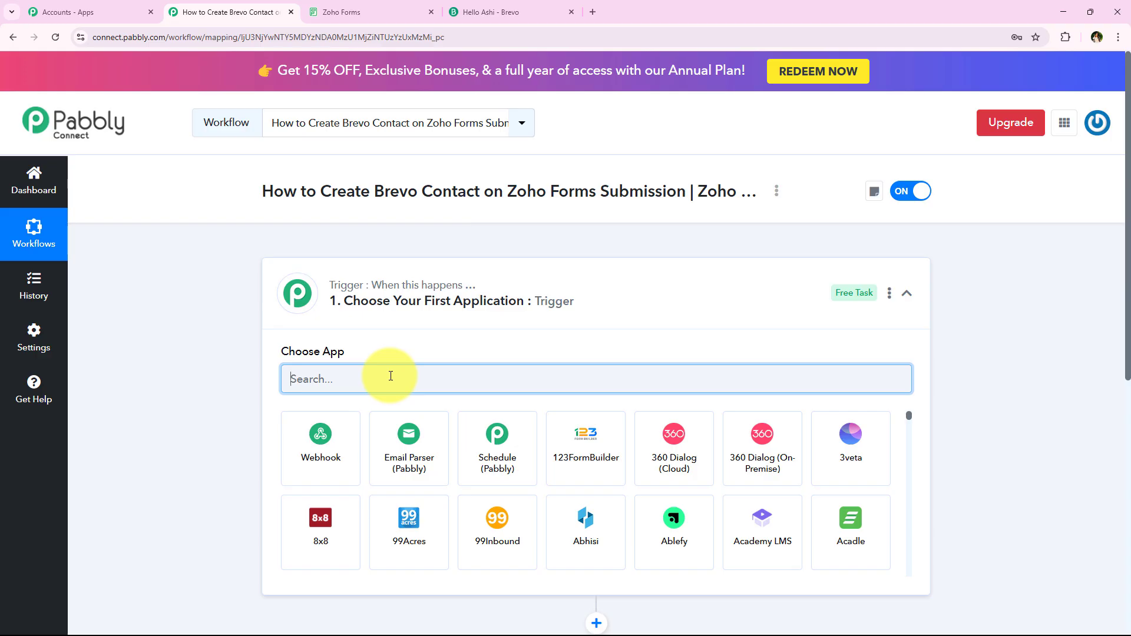
text(Zoho)
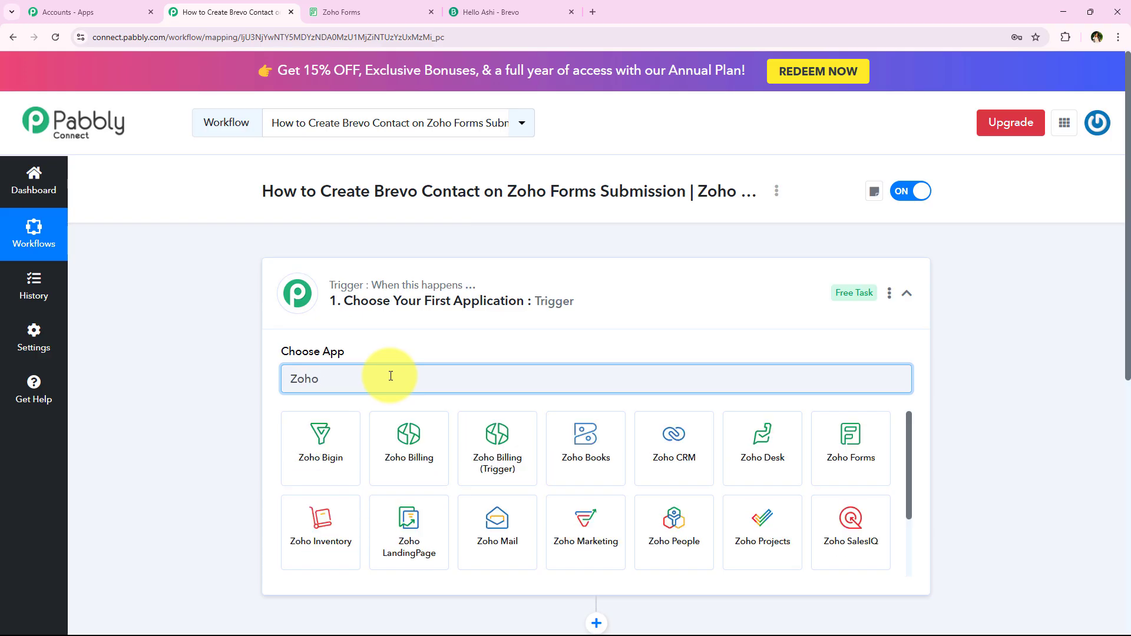
text( Forms)
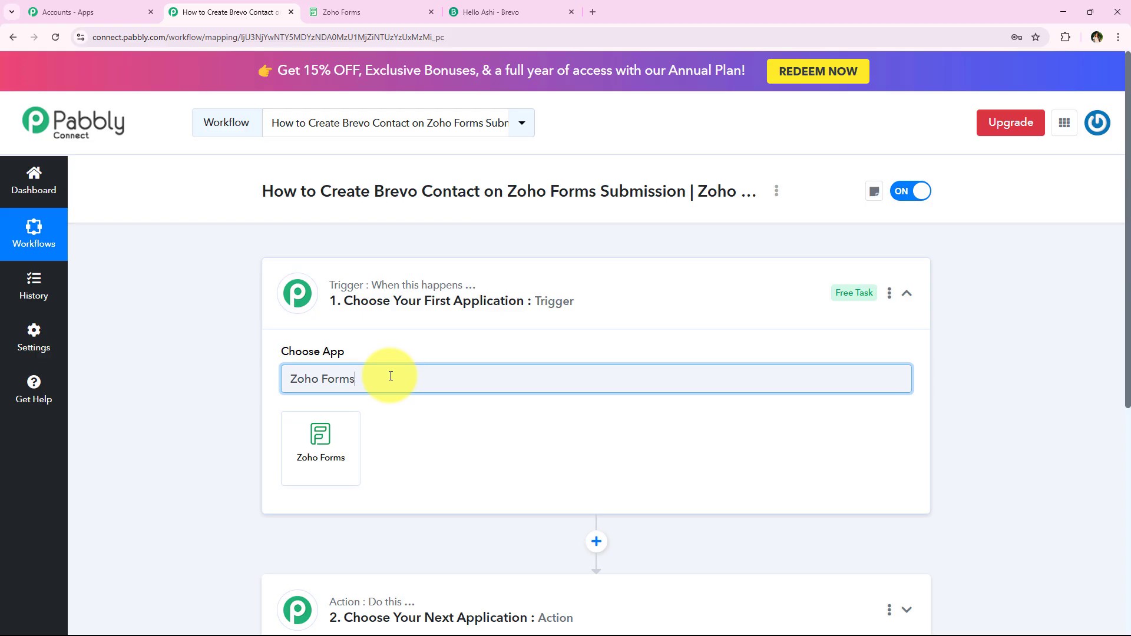
click(334, 459)
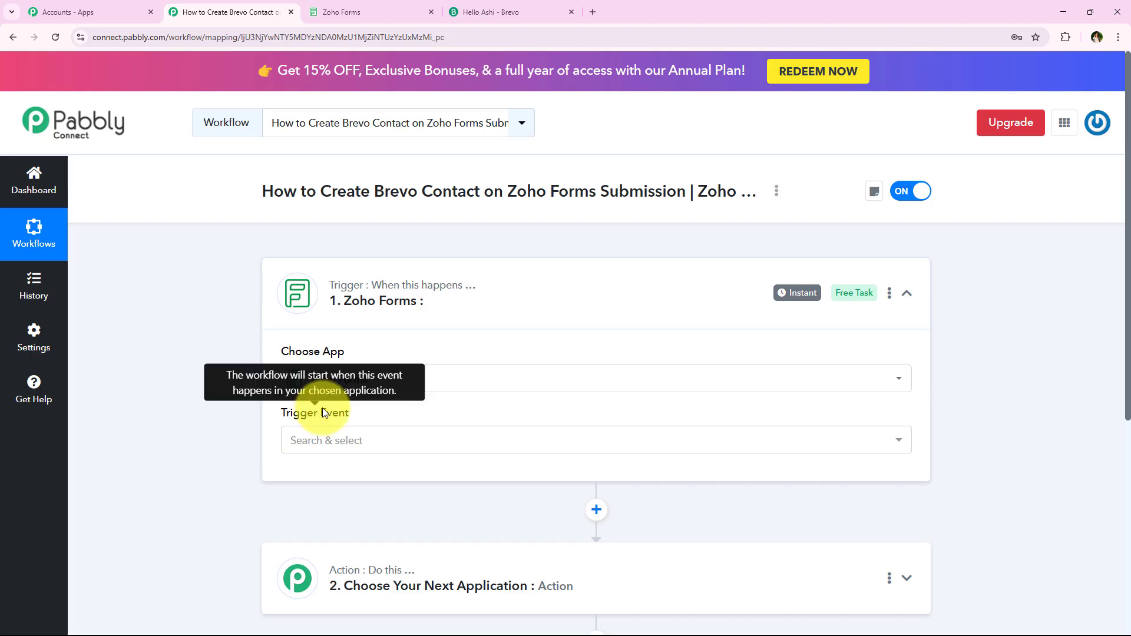
click(321, 439)
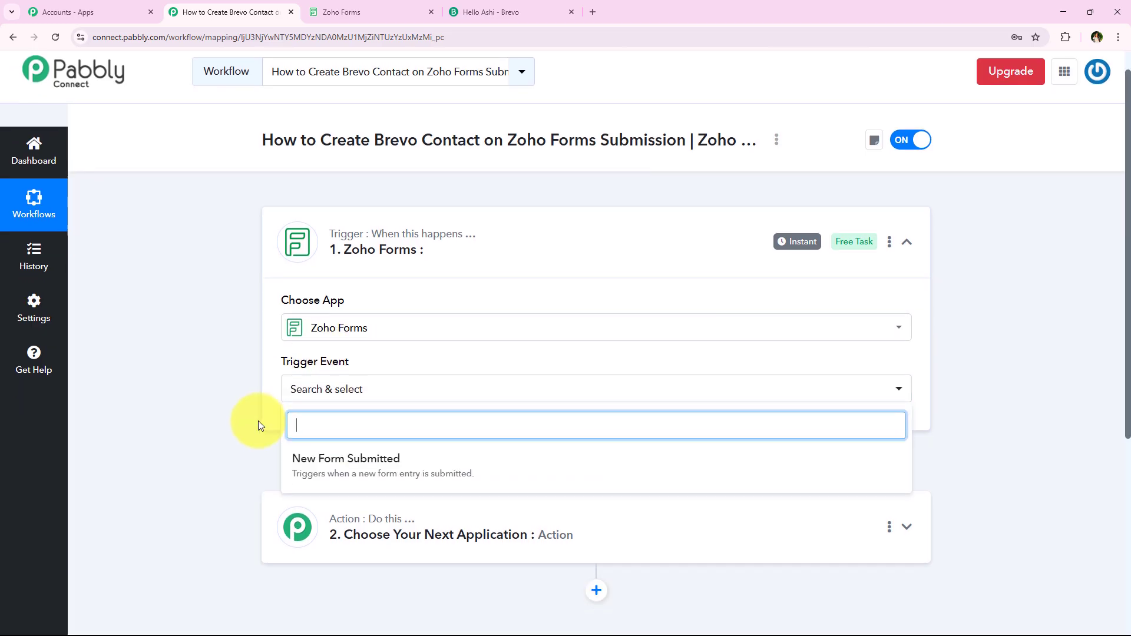
scroll(258, 421, down, 1)
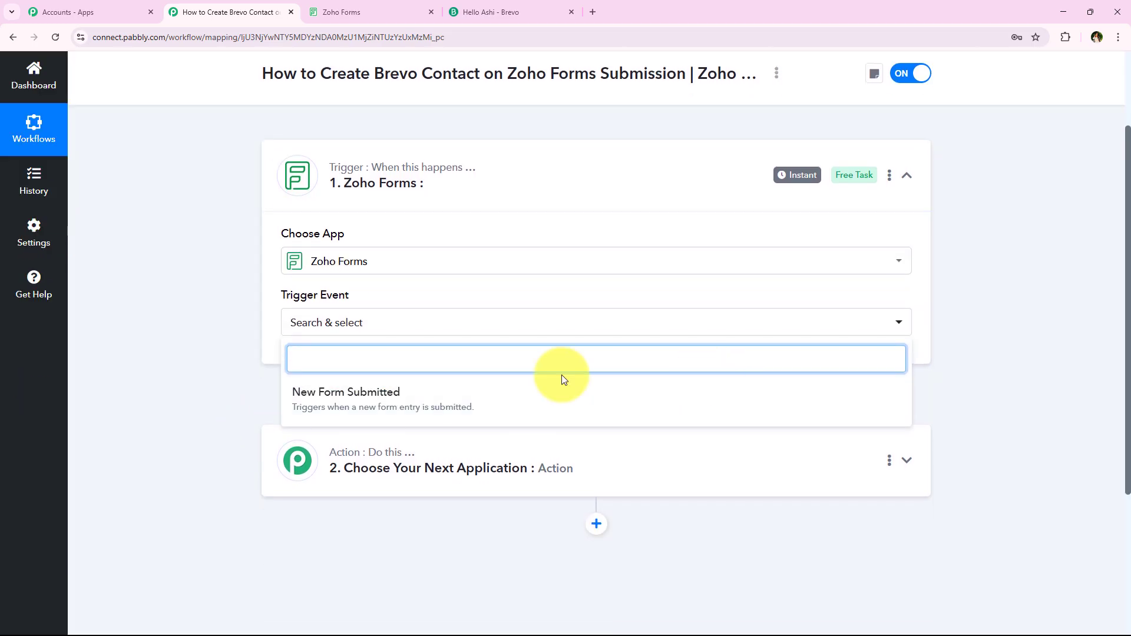
click(648, 393)
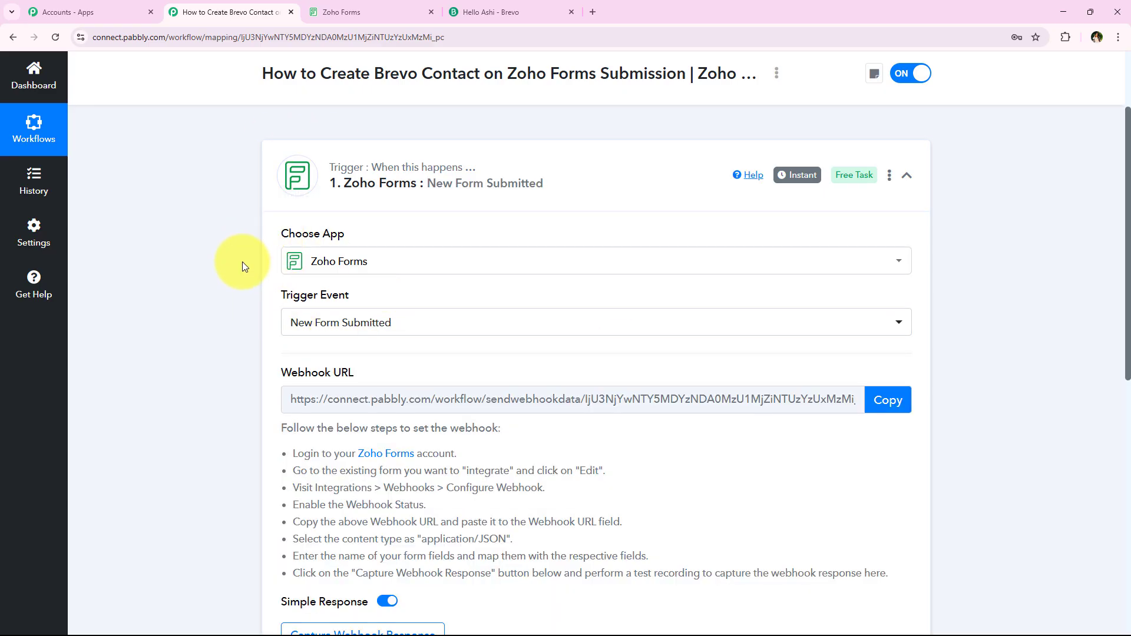
Copy the webhook URL of the Zoho Forms trigger.
scroll(242, 263, down, 3)
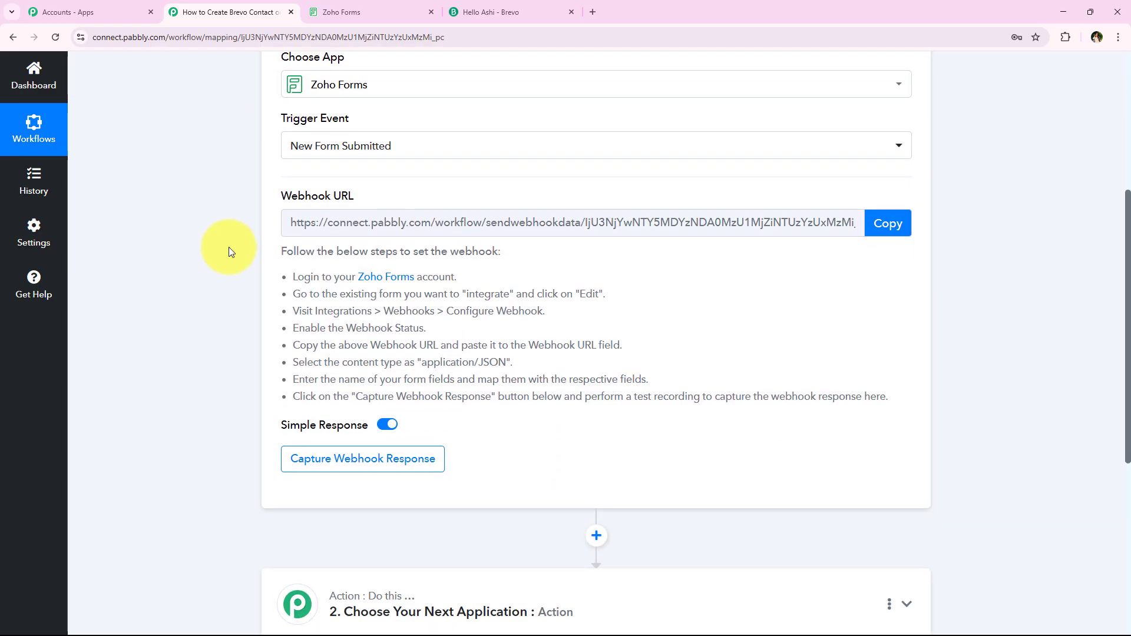
drag(290, 223, 855, 250)
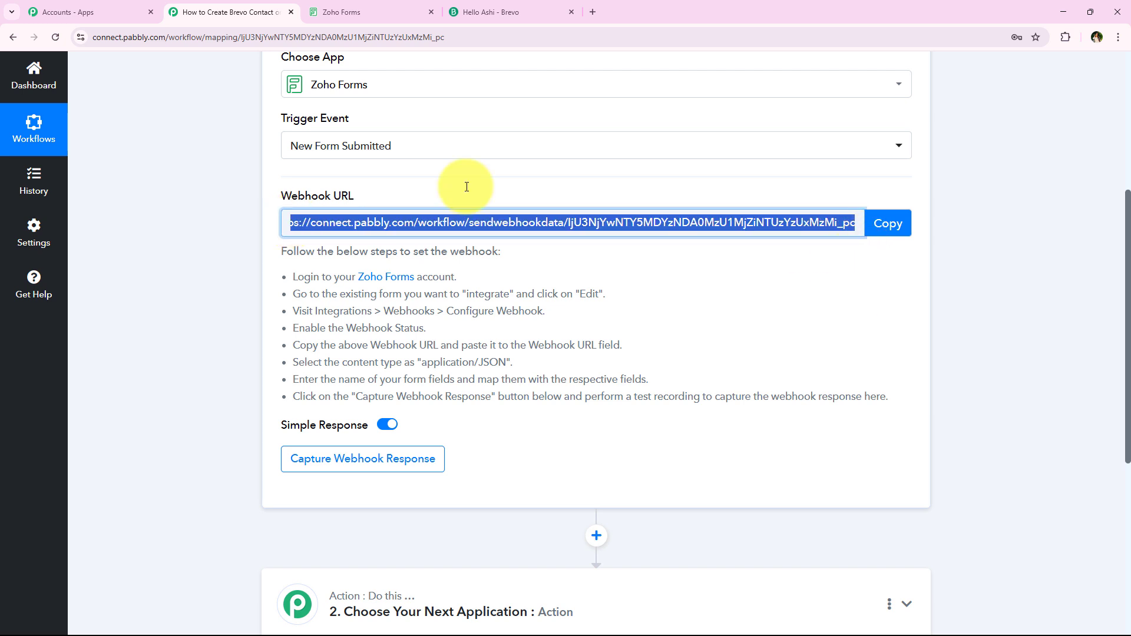
scroll(182, 383, up, 2)
scroll(184, 390, up, 1)
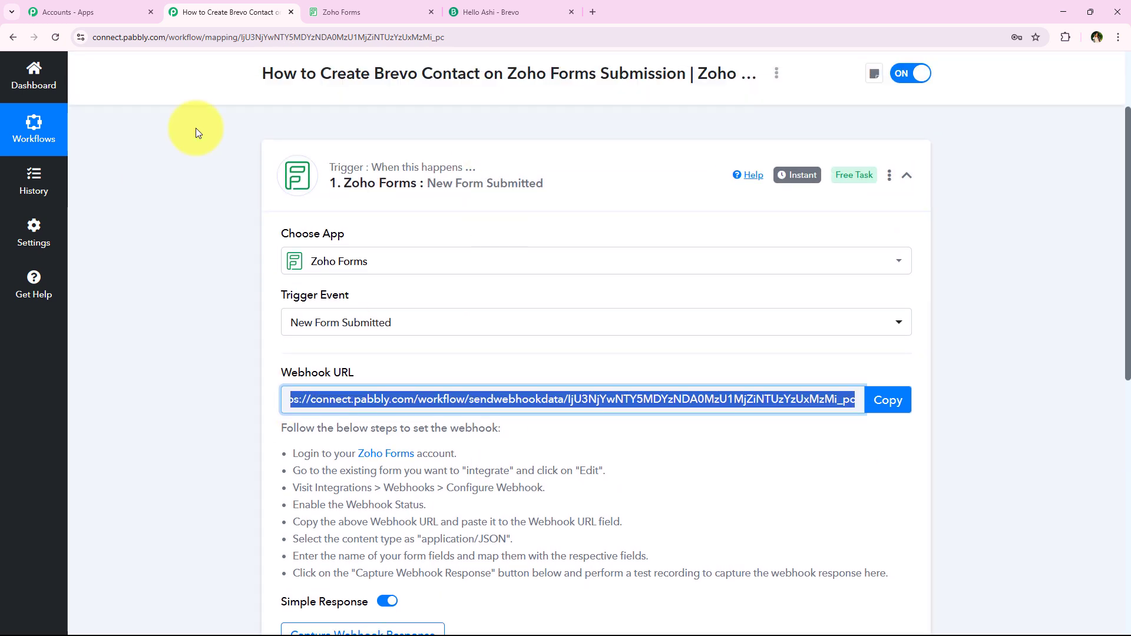
scroll(213, 393, down, 2)
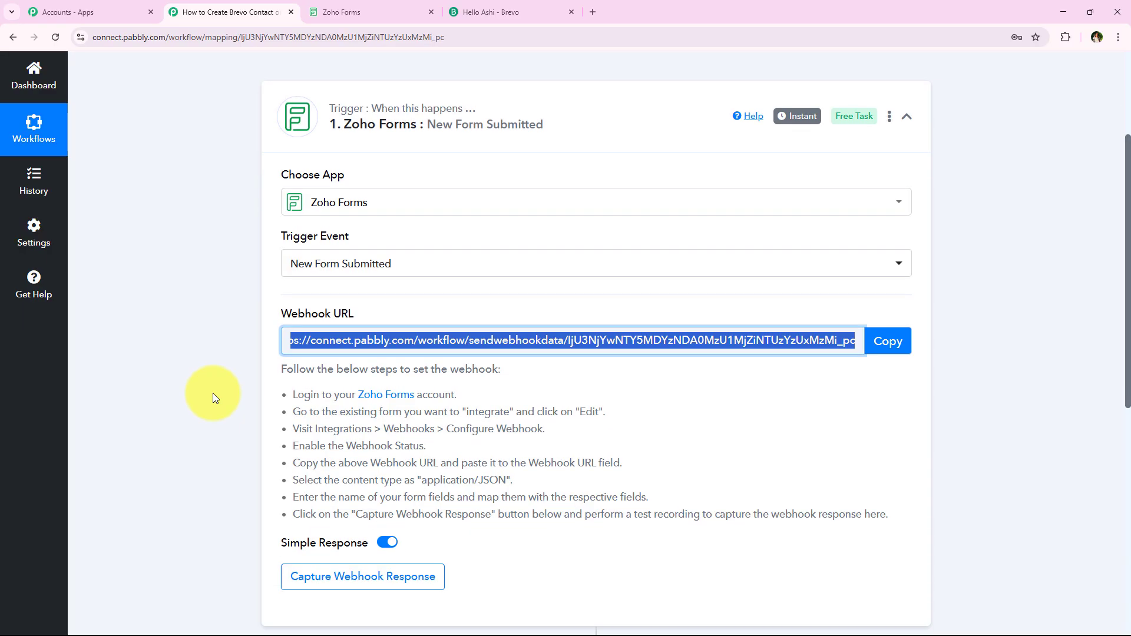
click(218, 393)
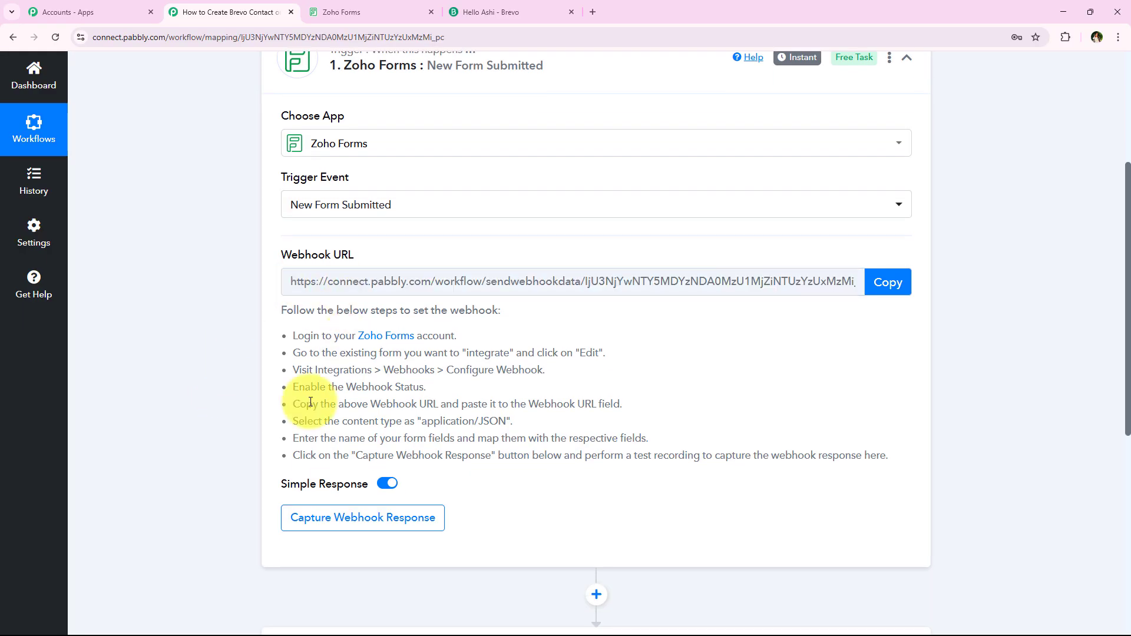
click(868, 281)
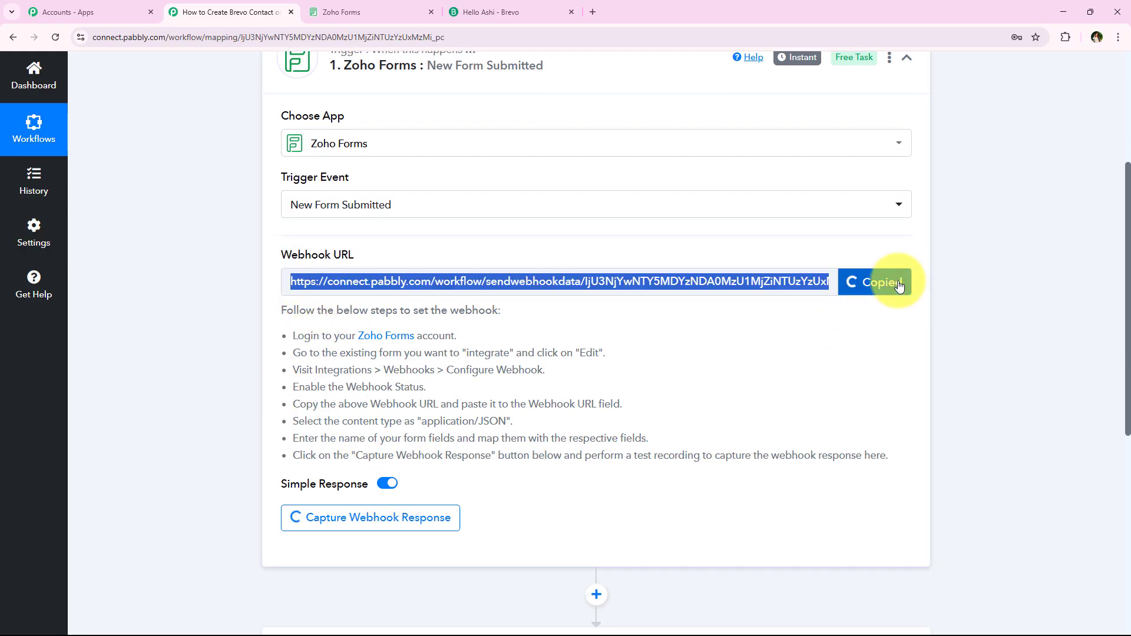
Read the trigger's instructions for setting up the webhook in Zoho Forms.
drag(289, 340, 954, 461)
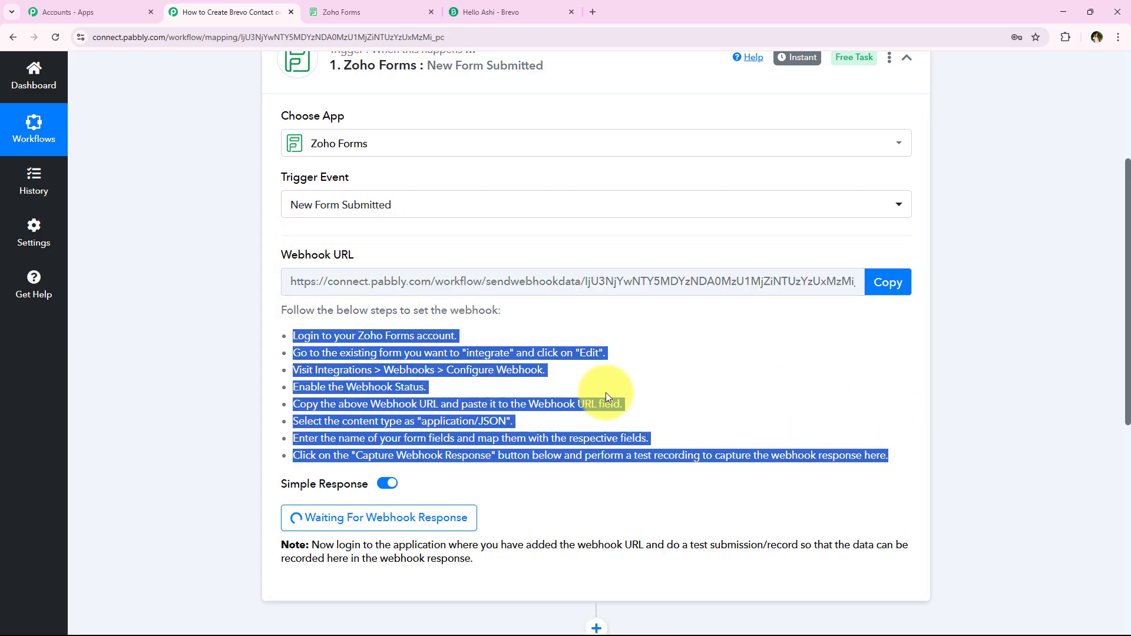
click(280, 350)
drag(286, 342, 606, 346)
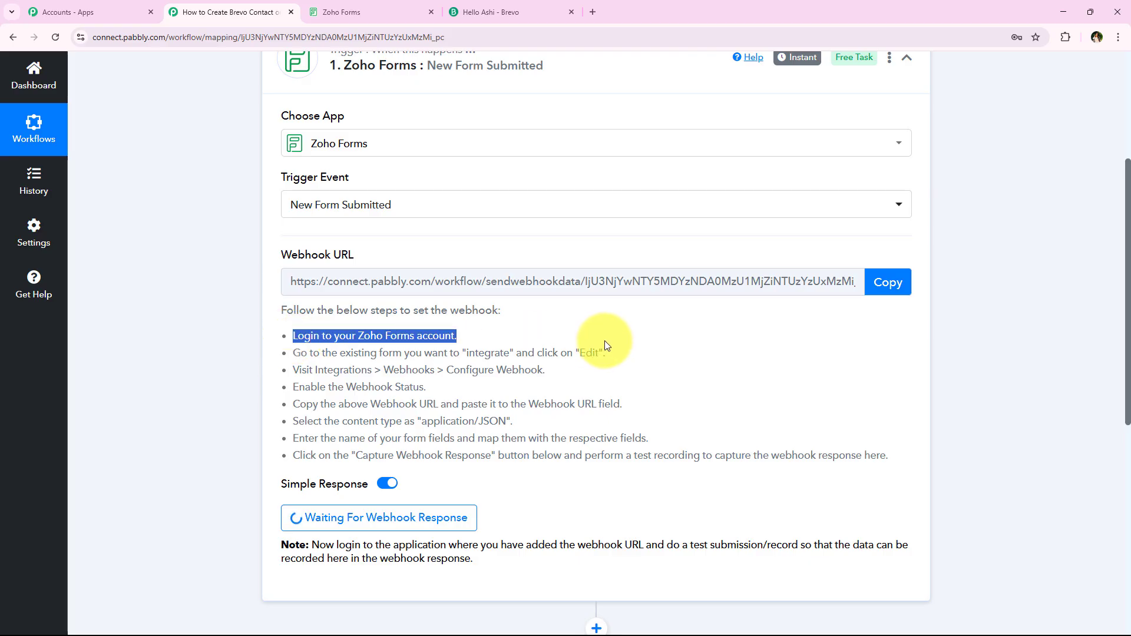
click(345, 353)
drag(290, 354, 618, 353)
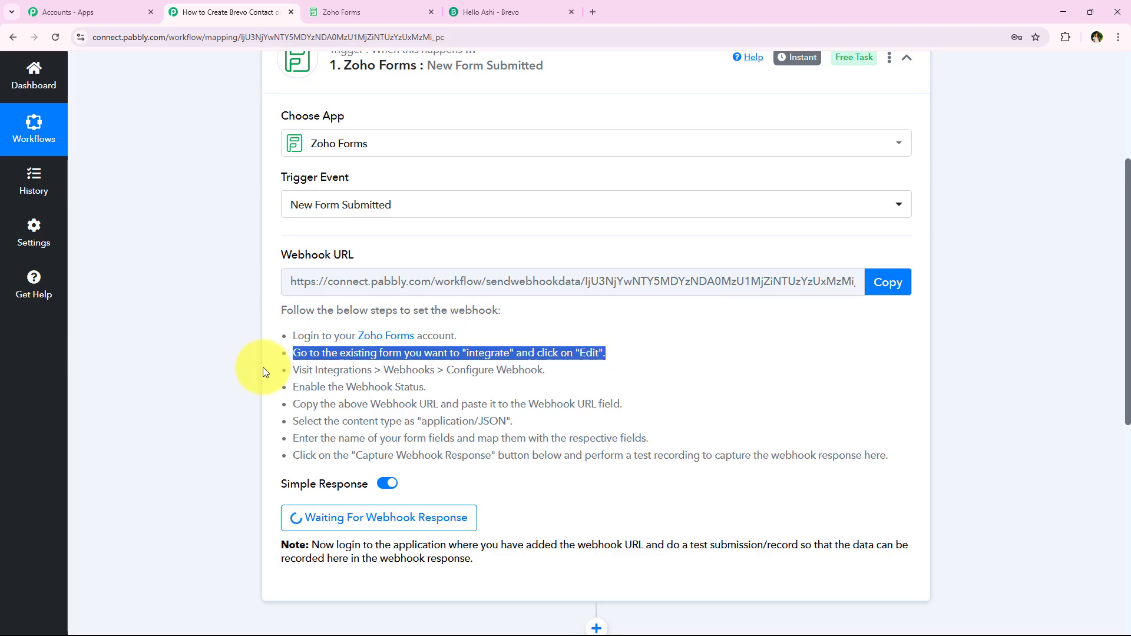
click(563, 374)
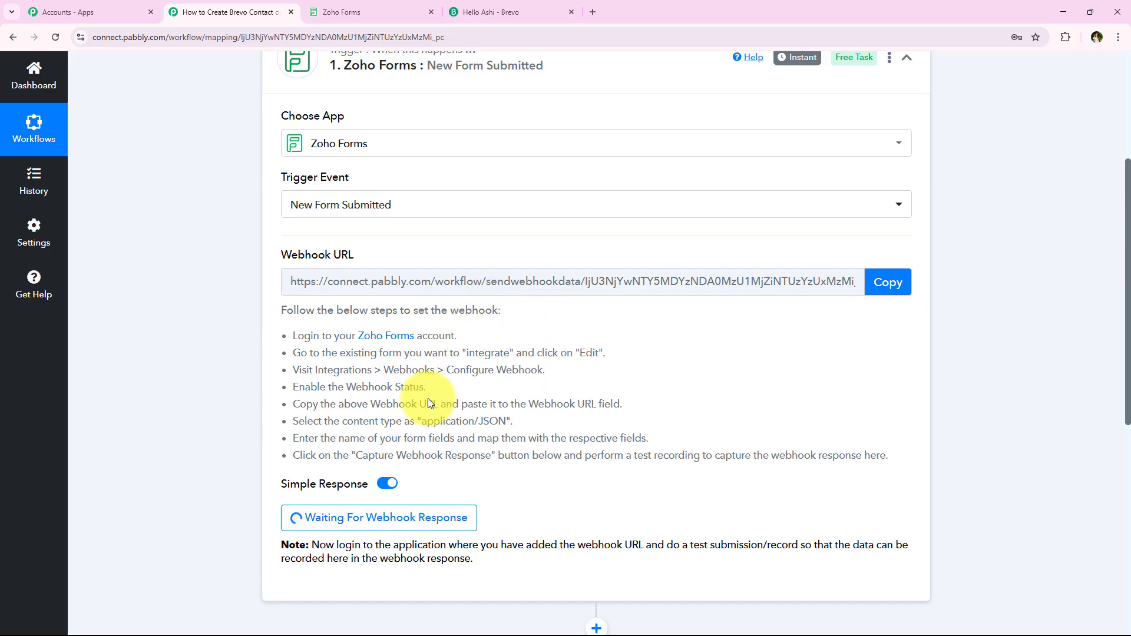
Switch to Zoho Forms and open the Webhooks integration settings of the Course Registration Form.
click(353, 11)
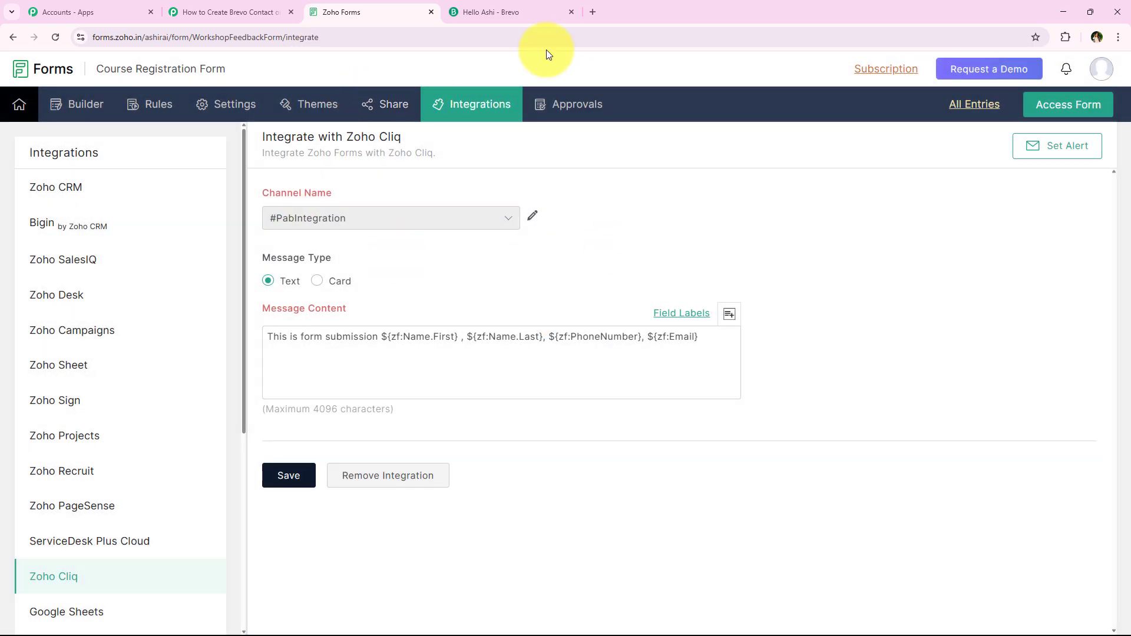
drag(245, 148, 222, 412)
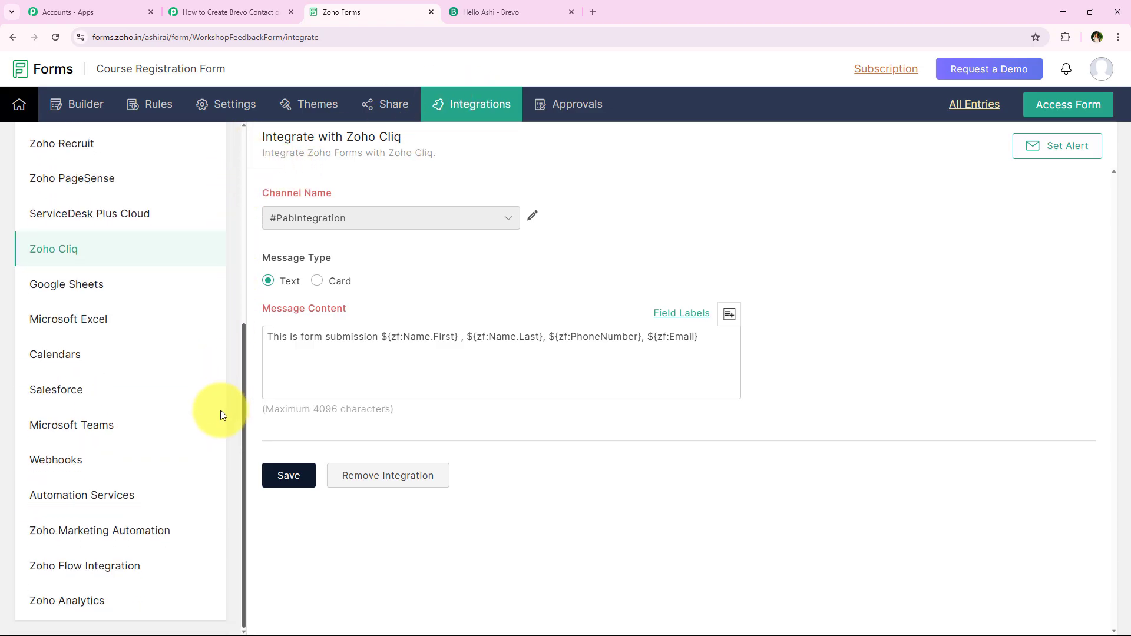
click(95, 476)
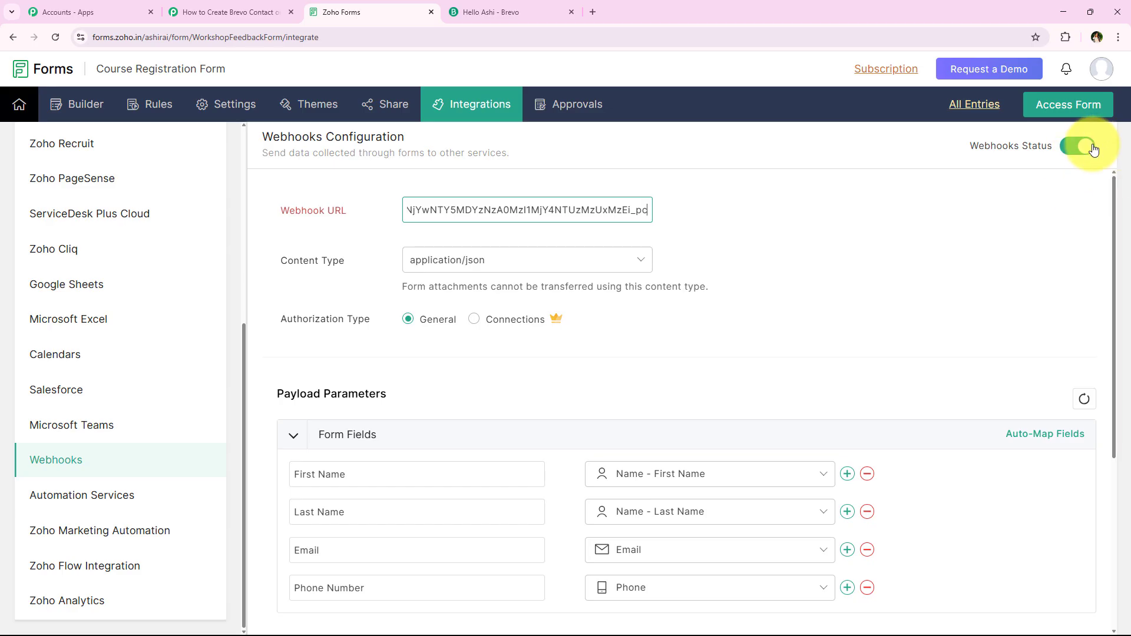
Replace the existing webhook URL in the form's webhook configuration with the URL copied from the Pabbly Connect trigger.
triple_click(575, 210)
key(BackSpace)
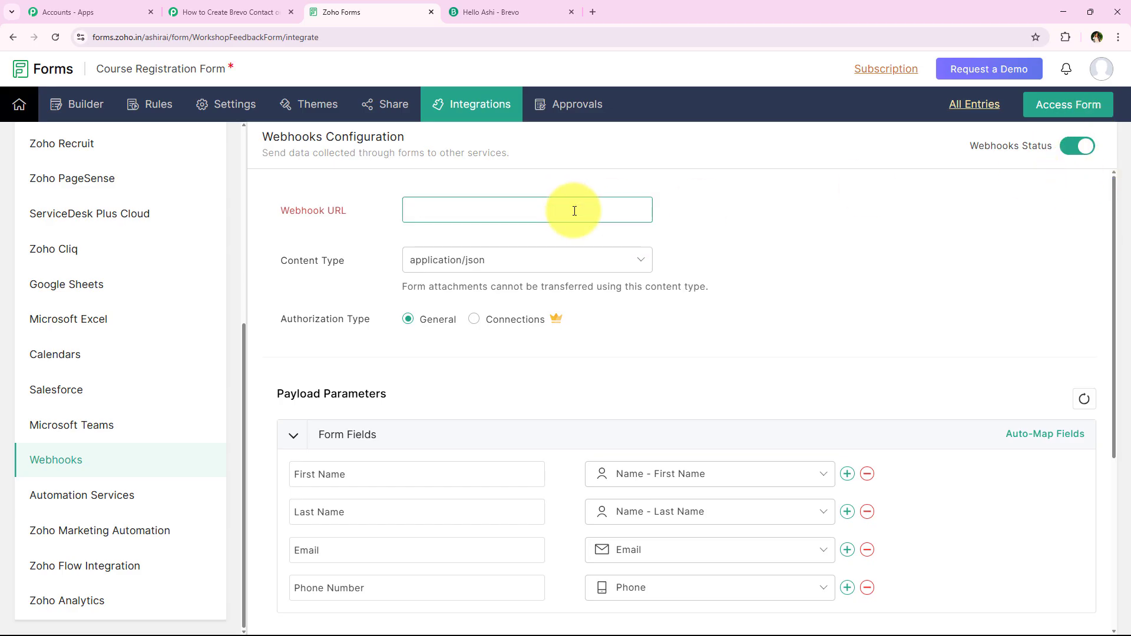
right_click(574, 210)
click(601, 320)
click(737, 232)
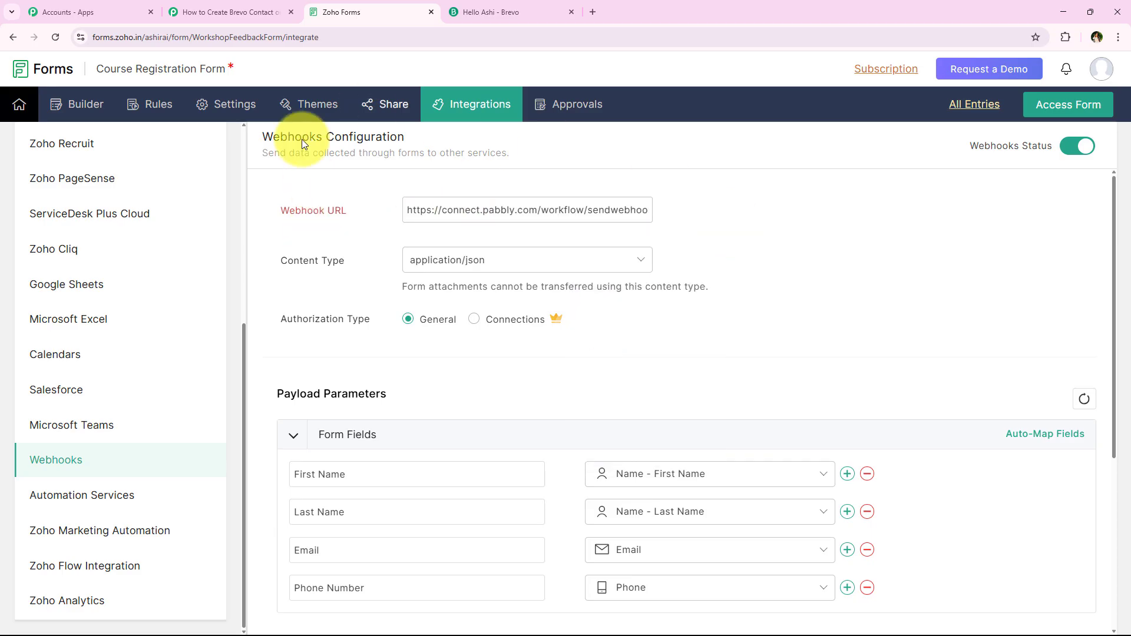
click(276, 214)
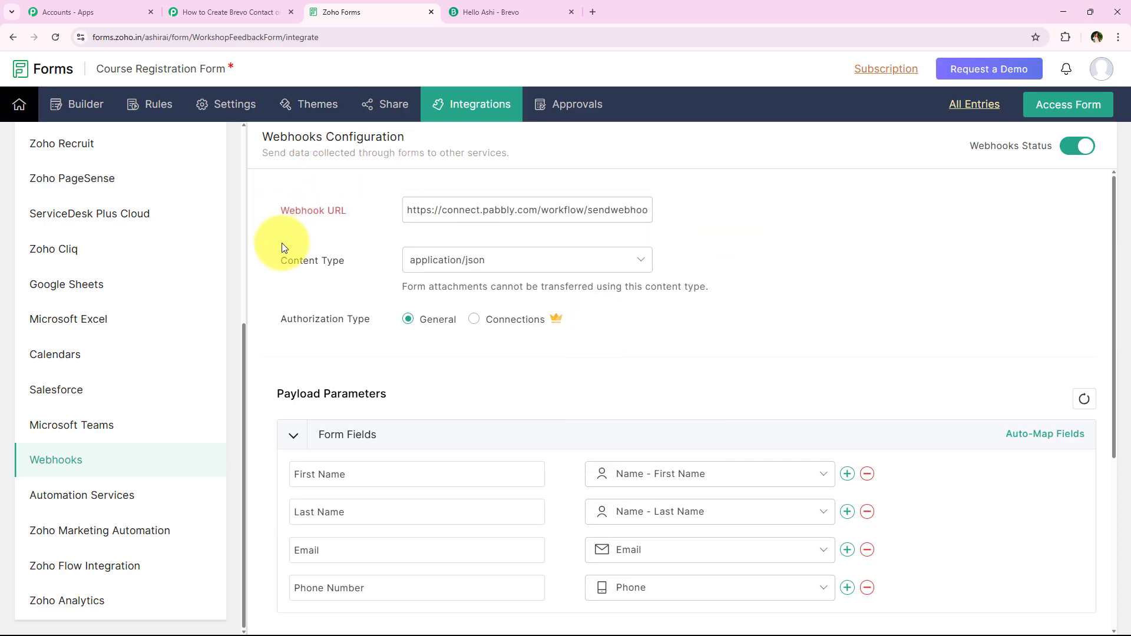
Set the webhook's content type to application/json and check its authorization type.
drag(385, 268, 228, 264)
click(266, 261)
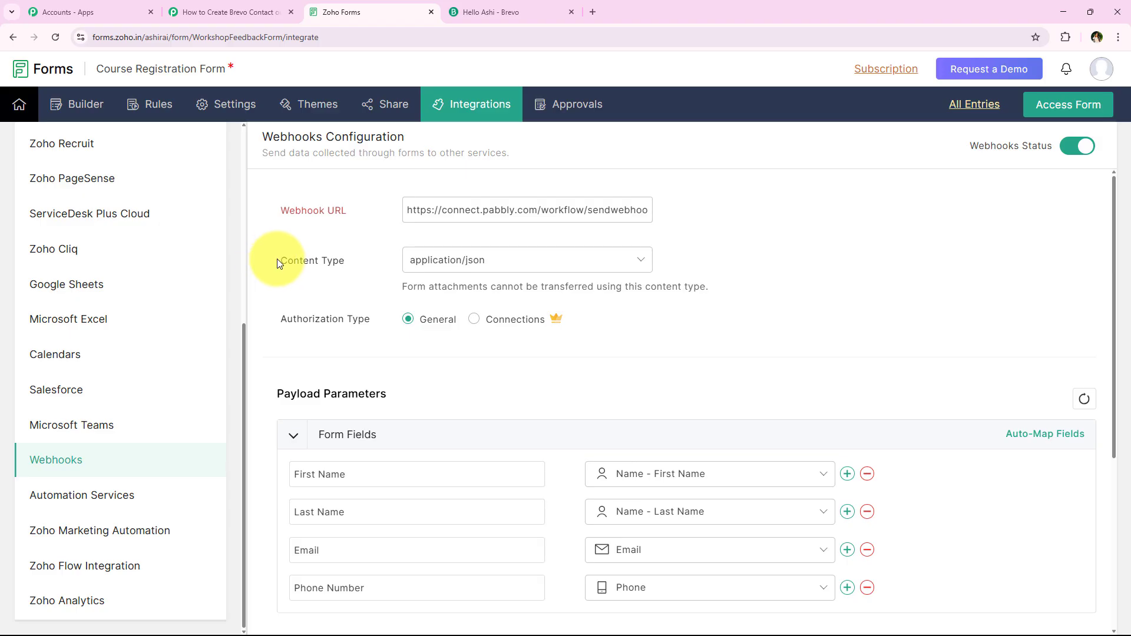
click(530, 262)
click(521, 299)
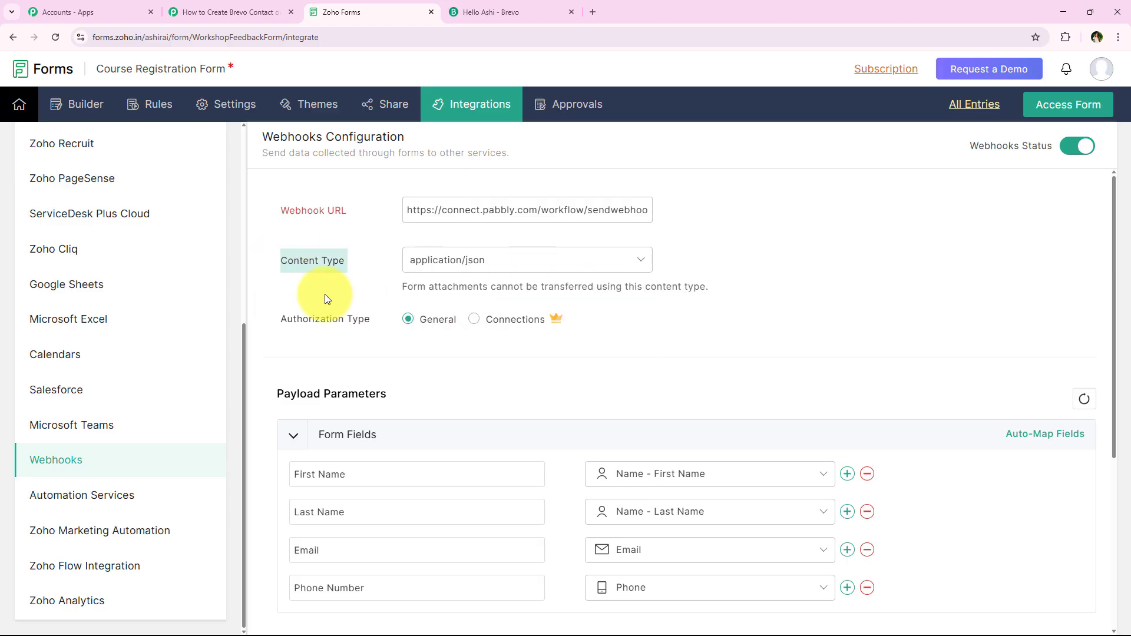
drag(356, 324, 281, 319)
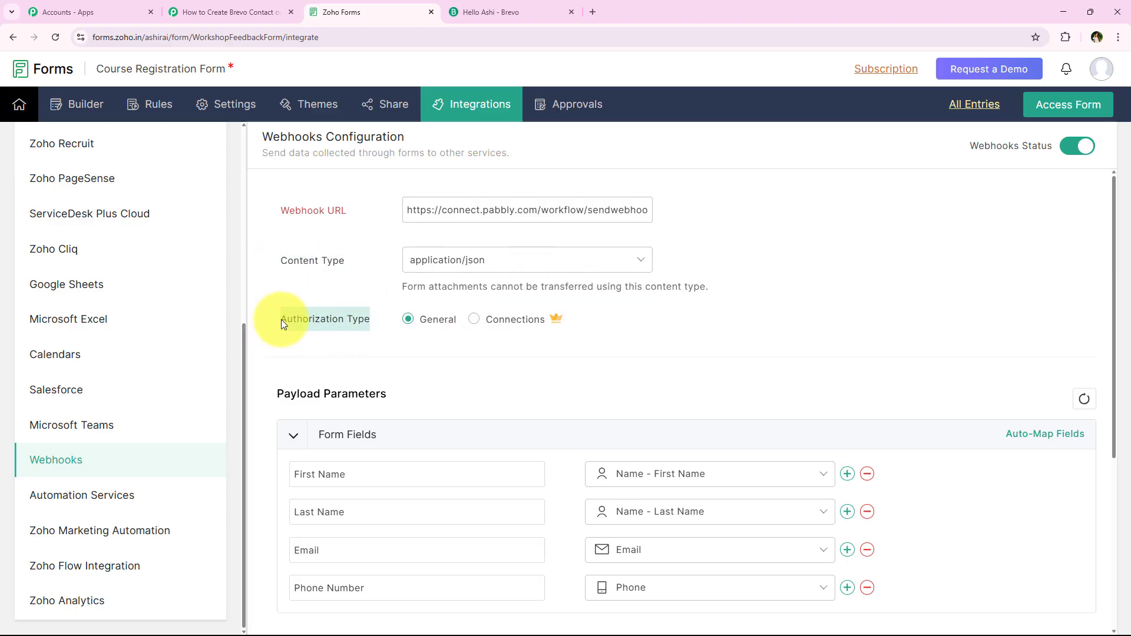
click(447, 340)
Review the form fields mapped in the payload parameters and save the webhook configuration.
scroll(411, 339, down, 3)
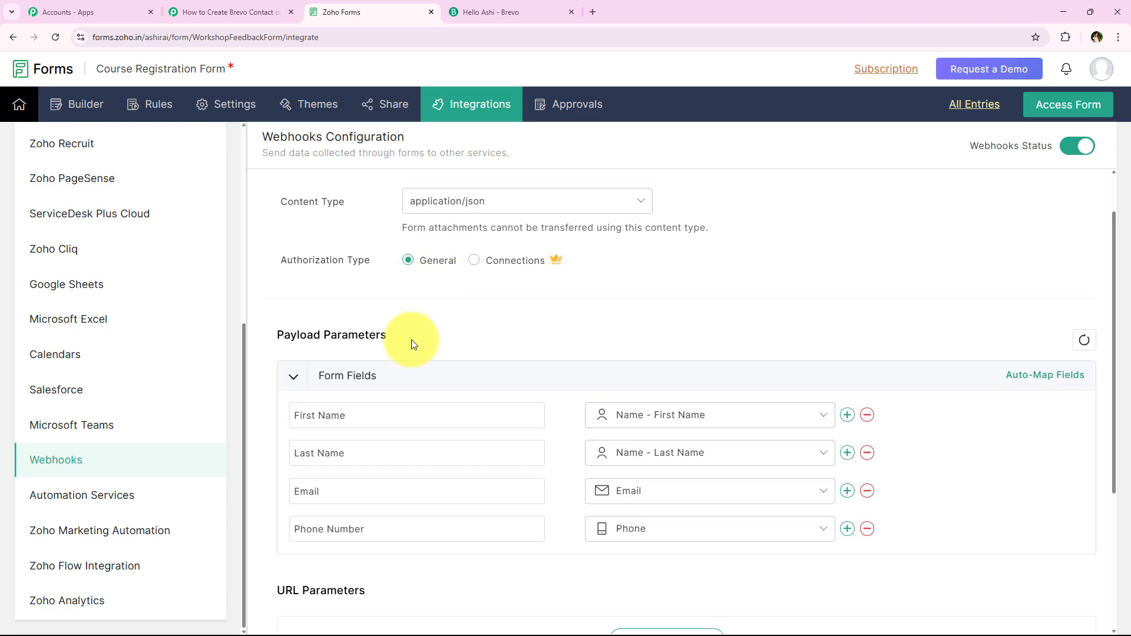
drag(274, 217, 385, 216)
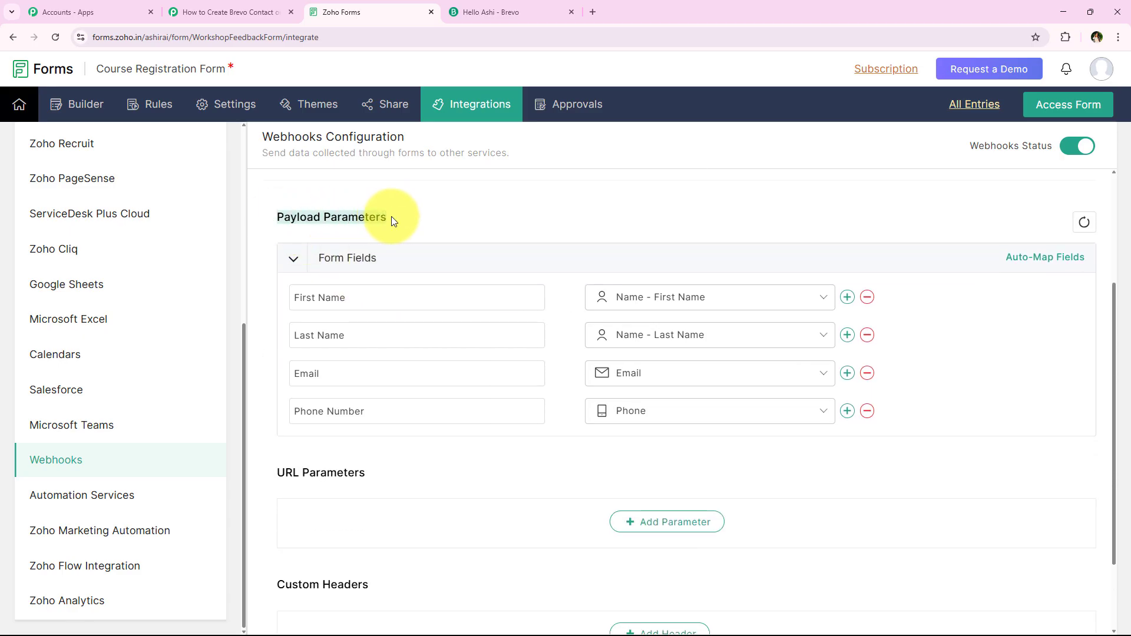
click(451, 225)
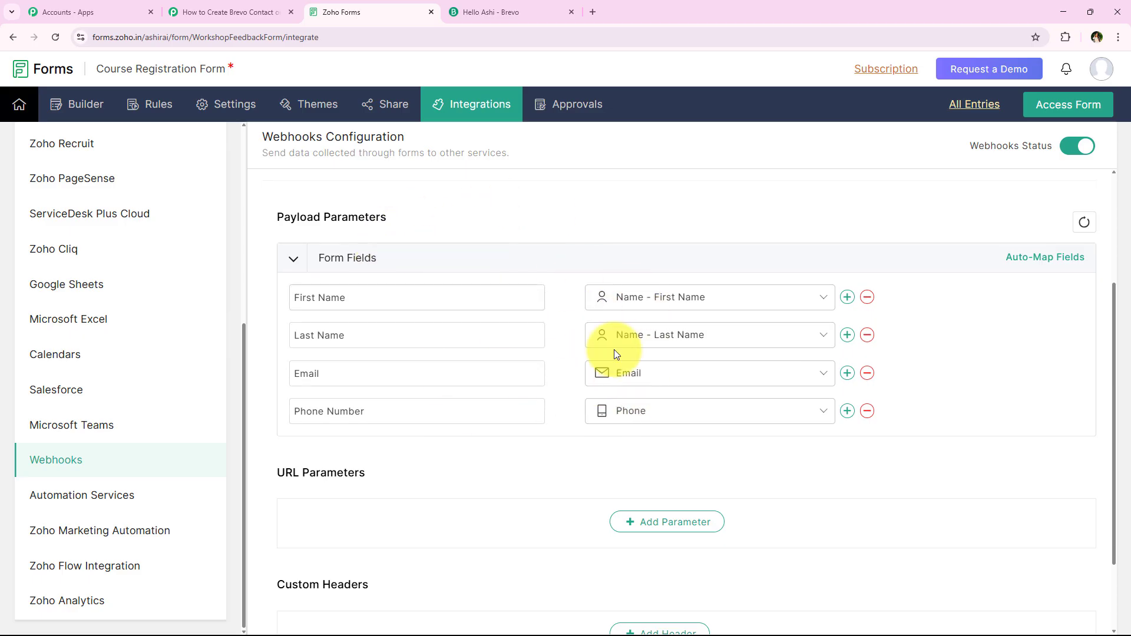
scroll(345, 335, down, 2)
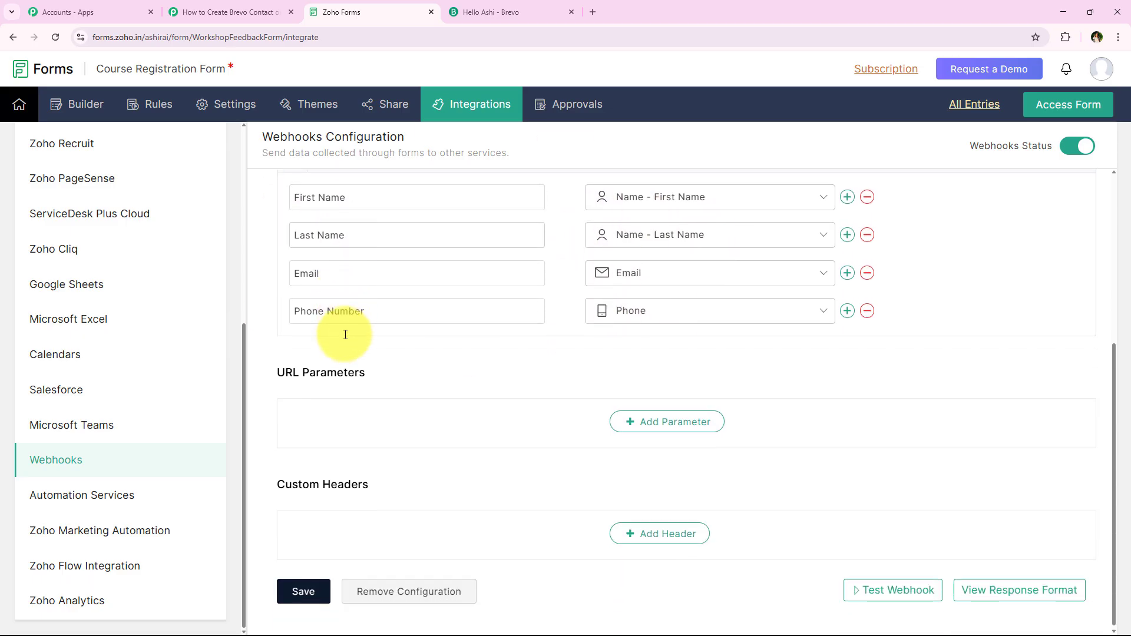
click(288, 588)
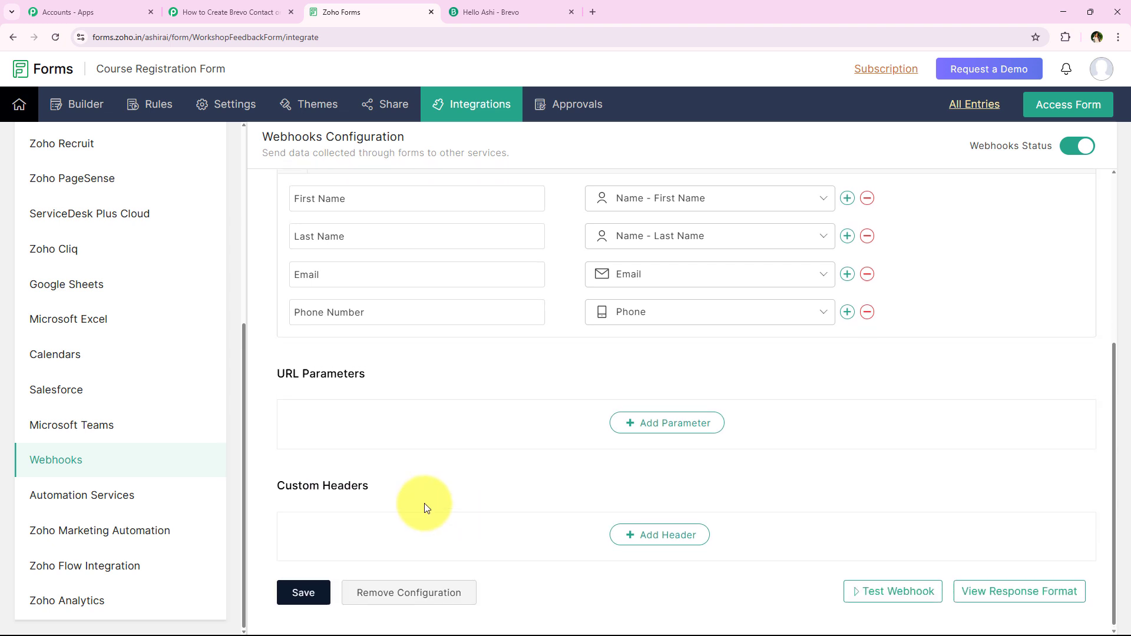
scroll(424, 503, up, 5)
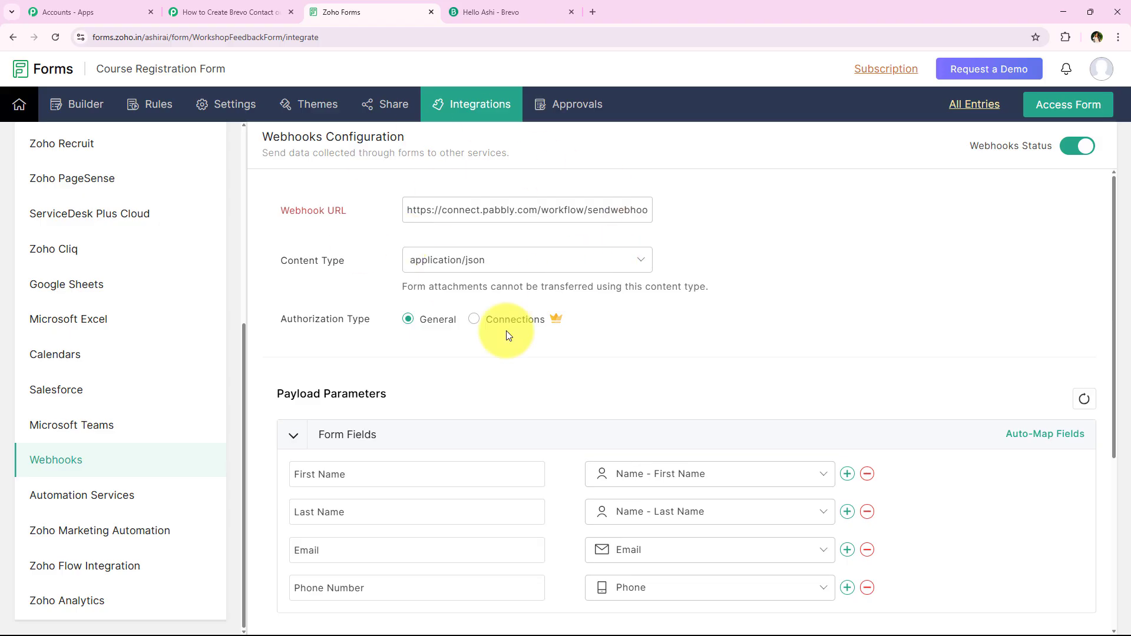
Switch back to Pabbly Connect and read the trigger's note about making a test submission.
click(264, 6)
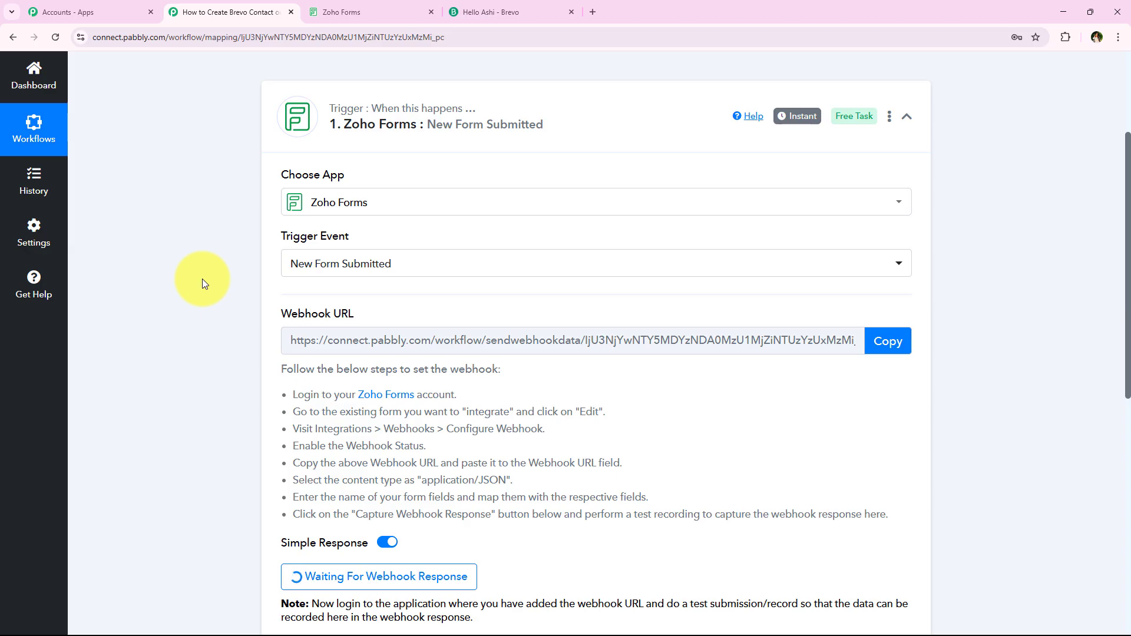
scroll(194, 289, down, 5)
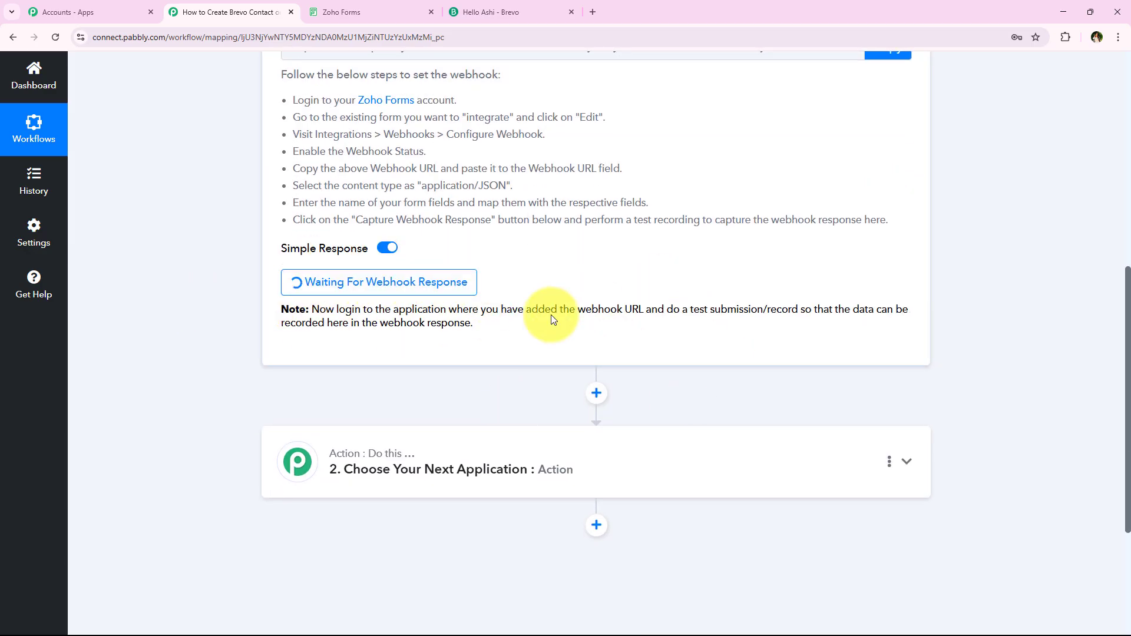
drag(663, 310, 801, 311)
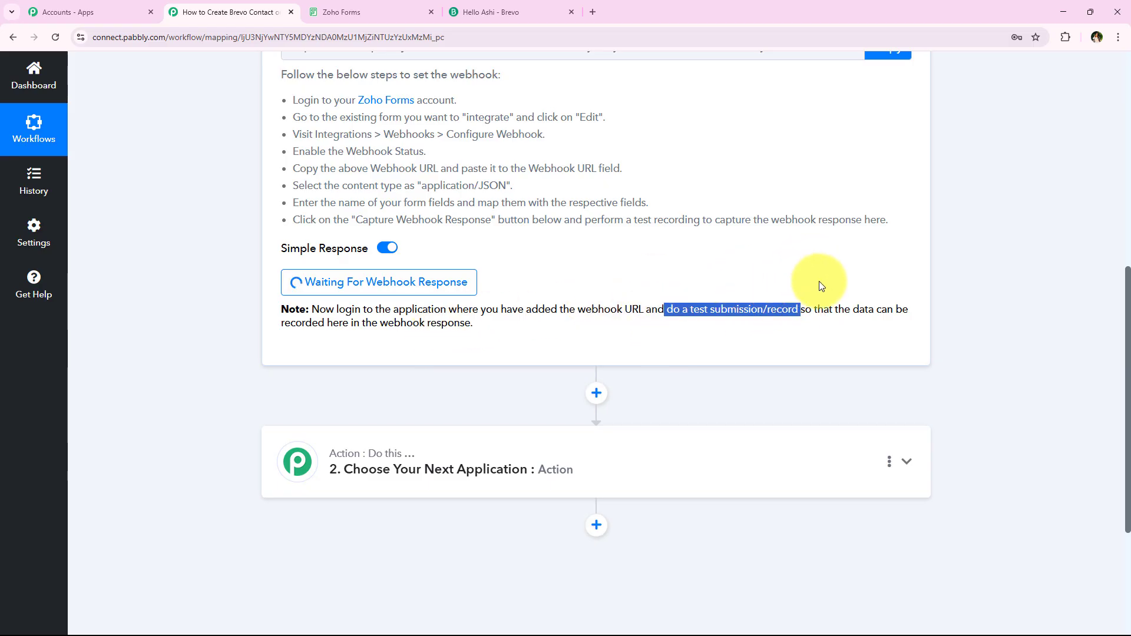
click(505, 346)
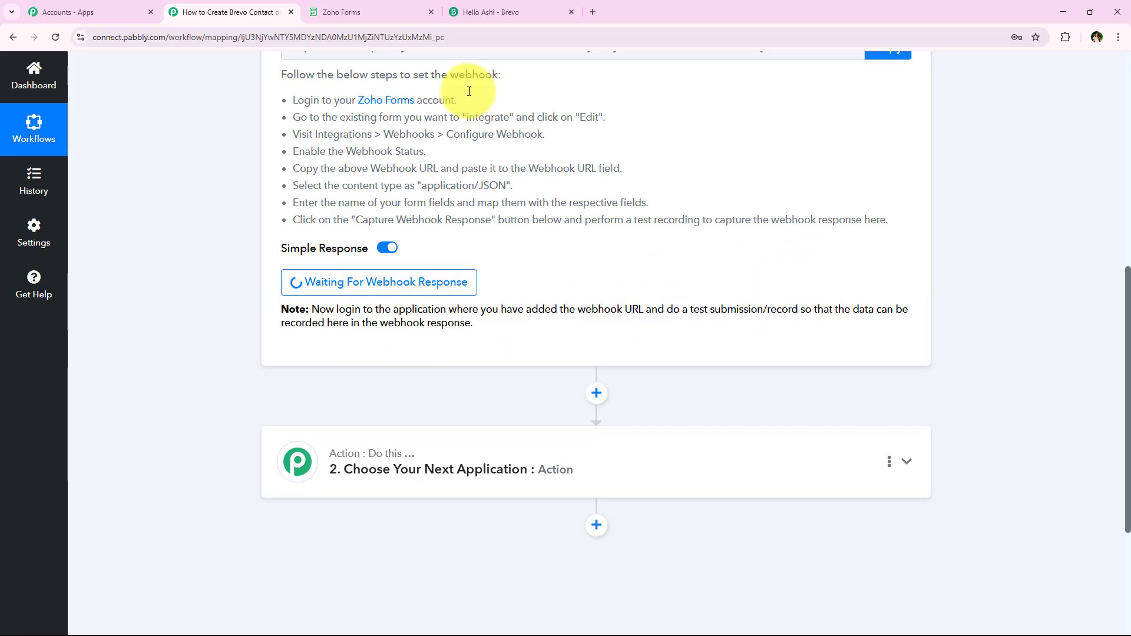
Open the live Course Registration Form from Zoho Forms and fill it with the details of a saved demo contact.
click(342, 12)
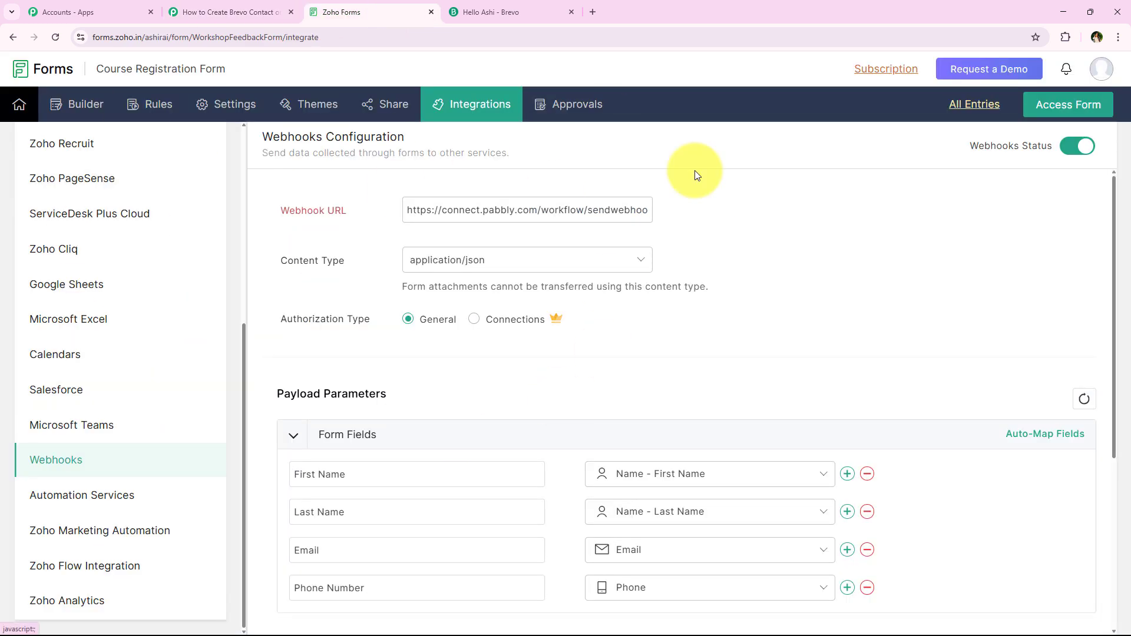
click(1056, 103)
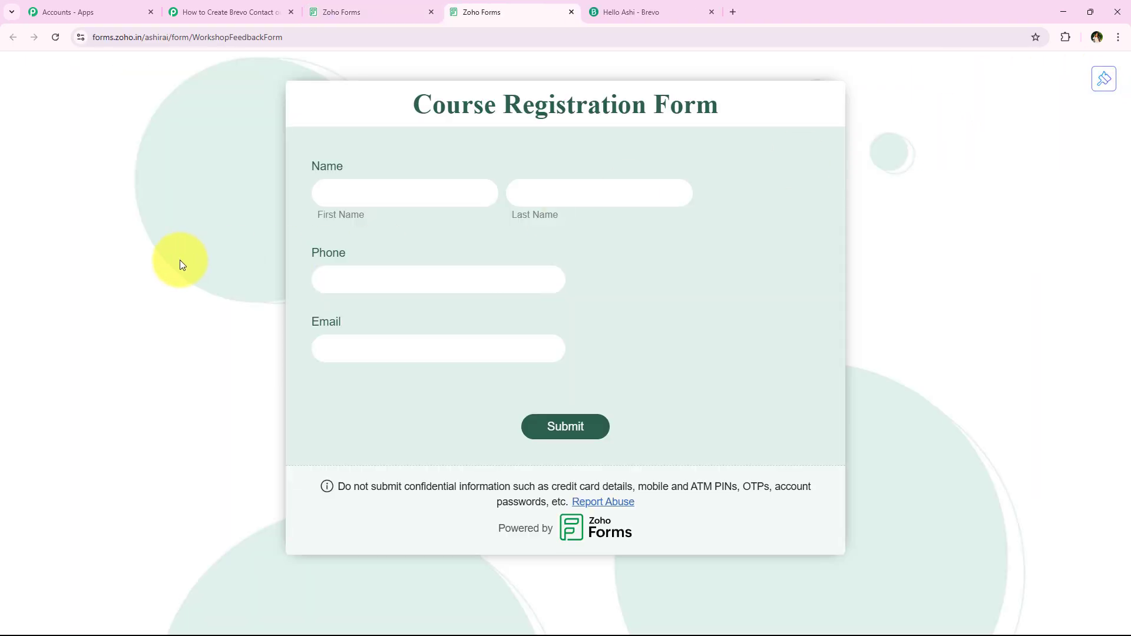
click(426, 202)
click(448, 323)
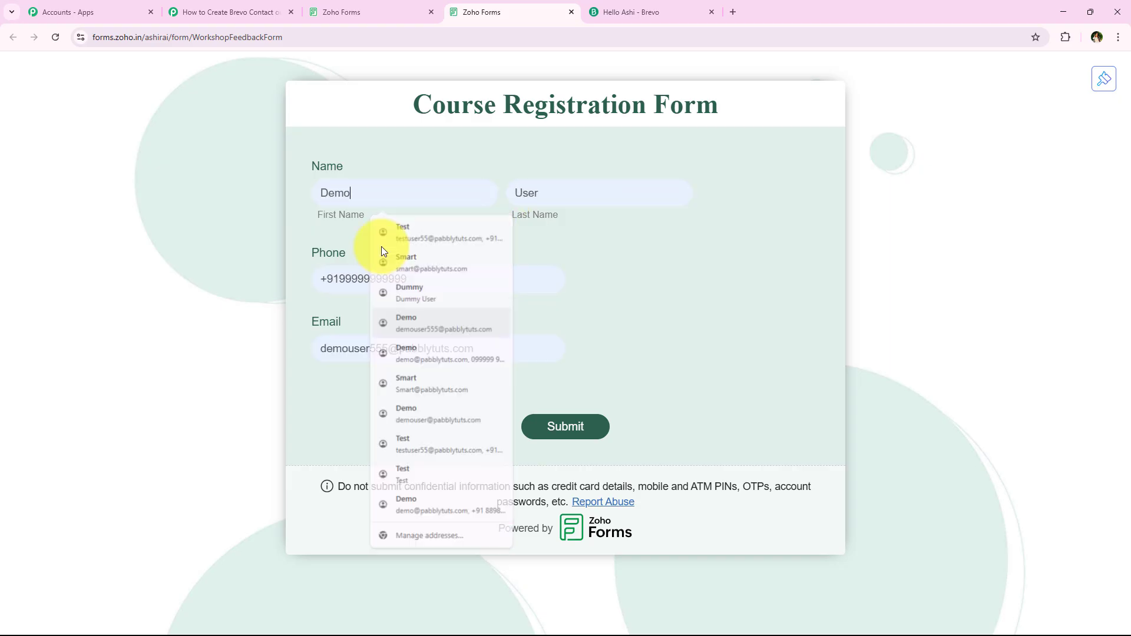
click(558, 199)
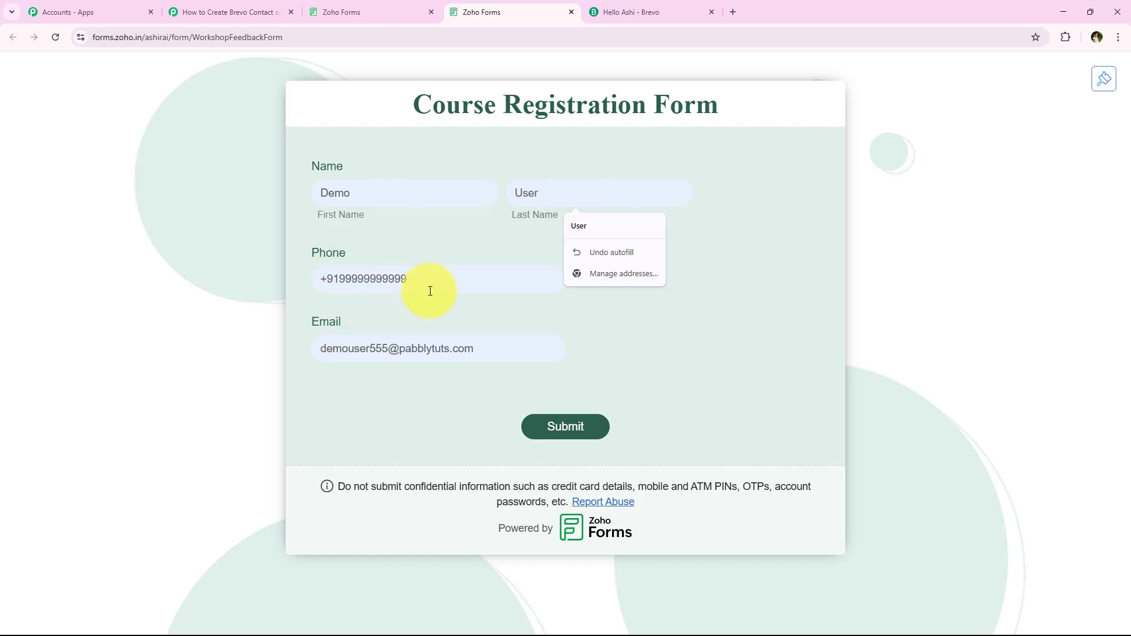
Change the test entry's phone number and email address, and submit the form.
click(393, 286)
text(45)
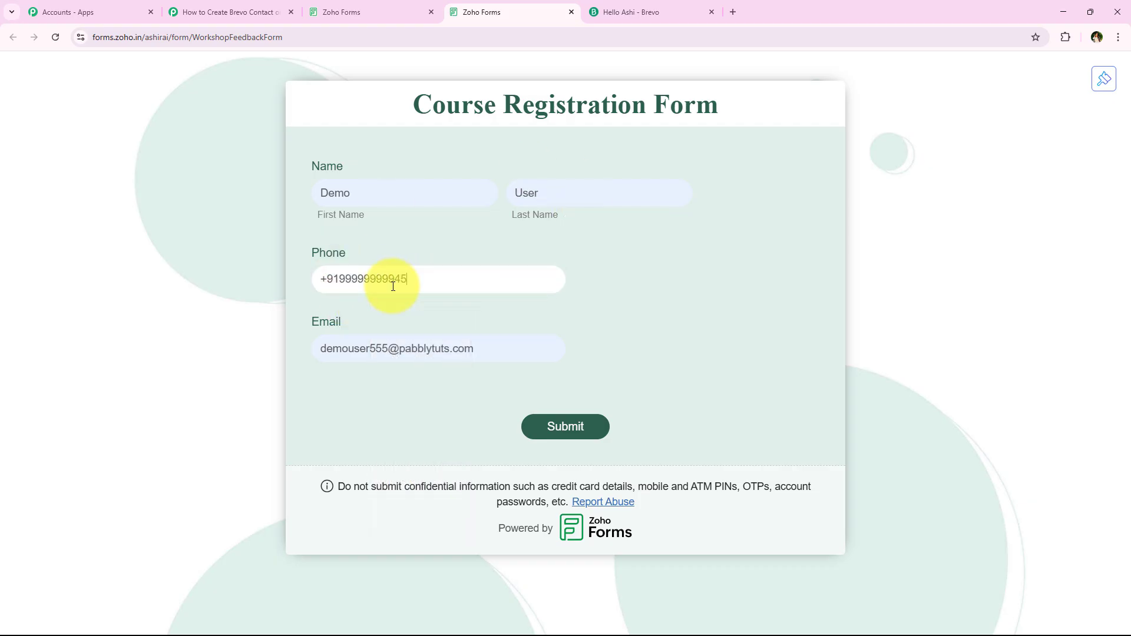
click(380, 347)
text(6)
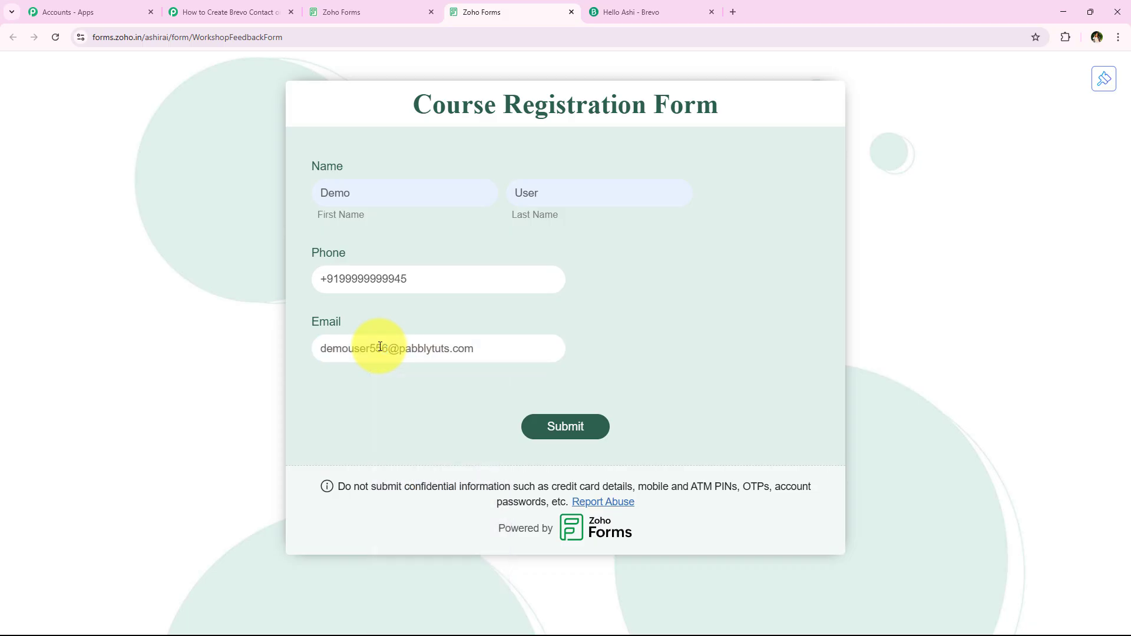
text(6)
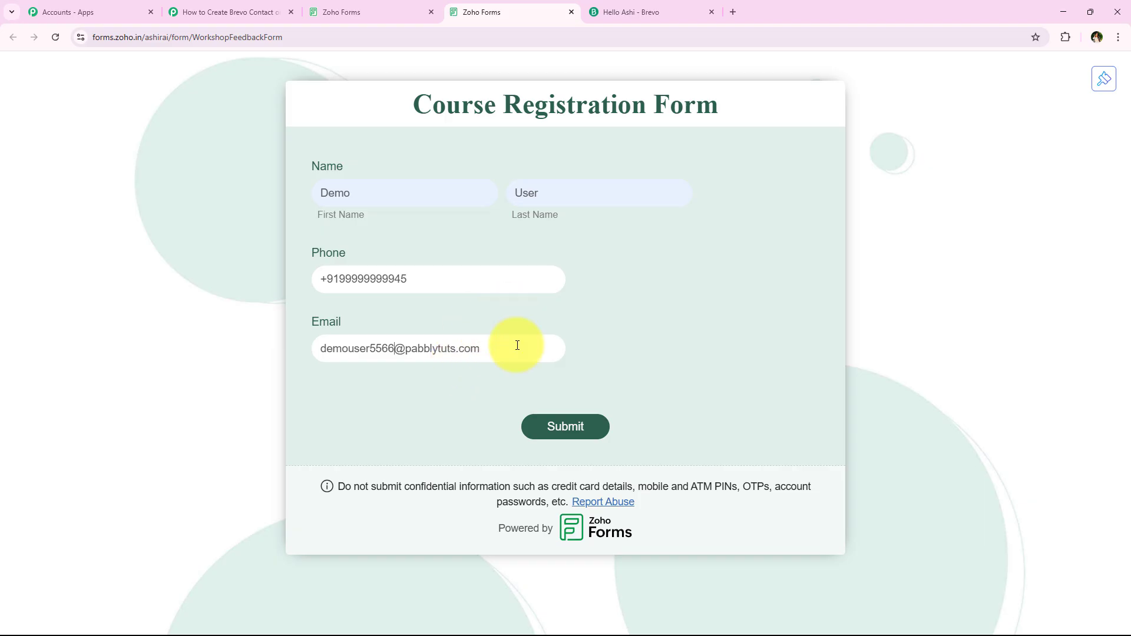
click(552, 423)
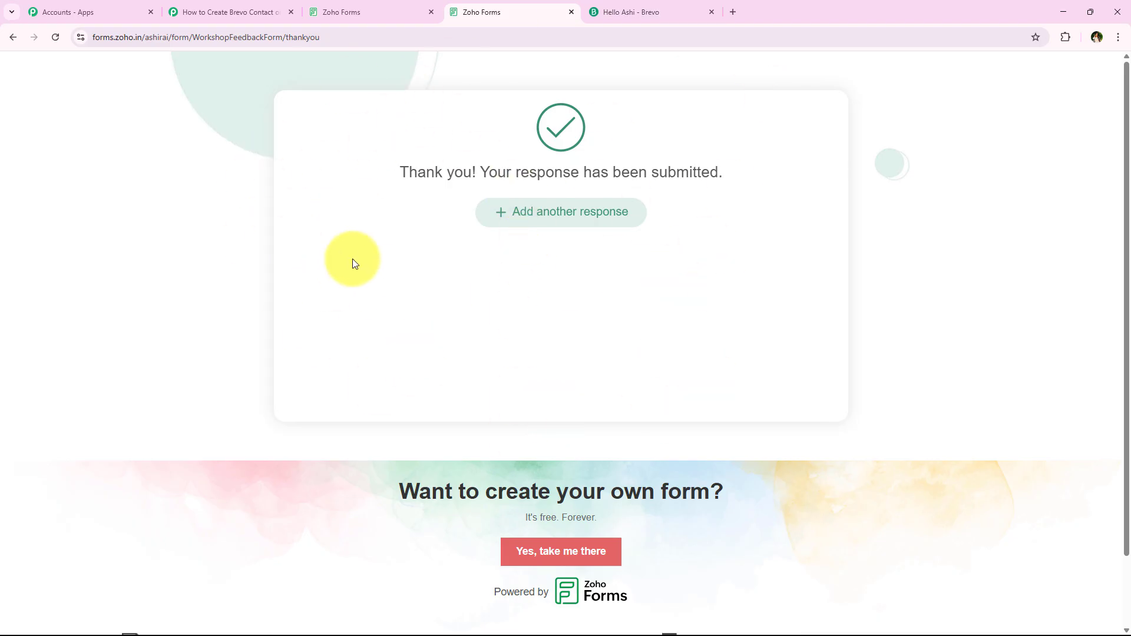
Return to the Pabbly Connect workflow and check the phone number, last name, first name and email in the captured webhook response.
click(218, 7)
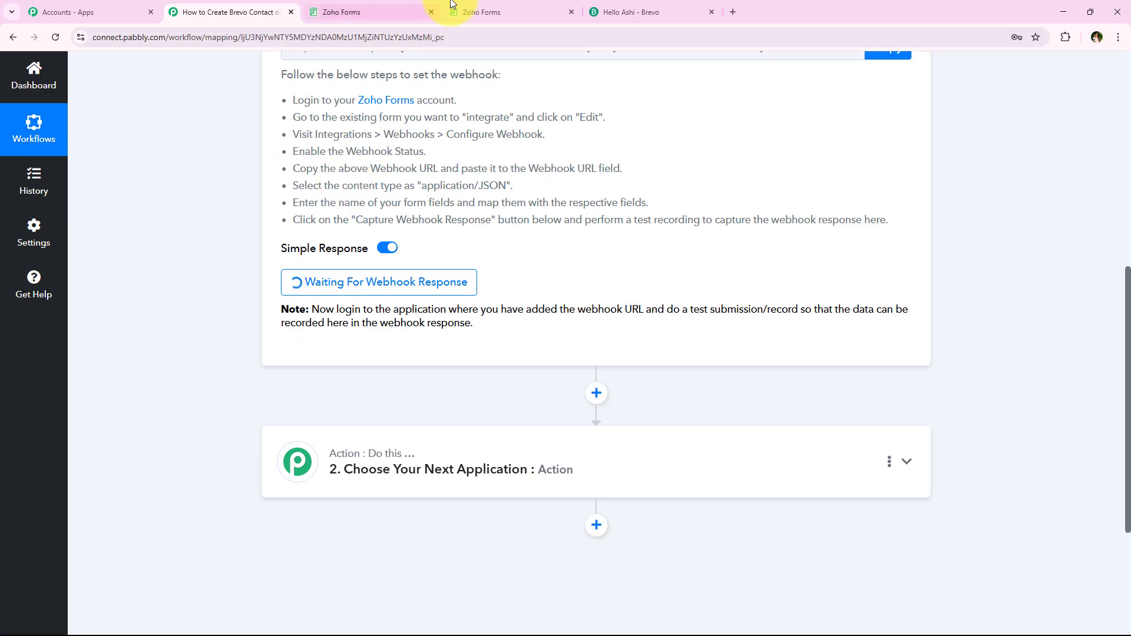
click(482, 12)
click(235, 11)
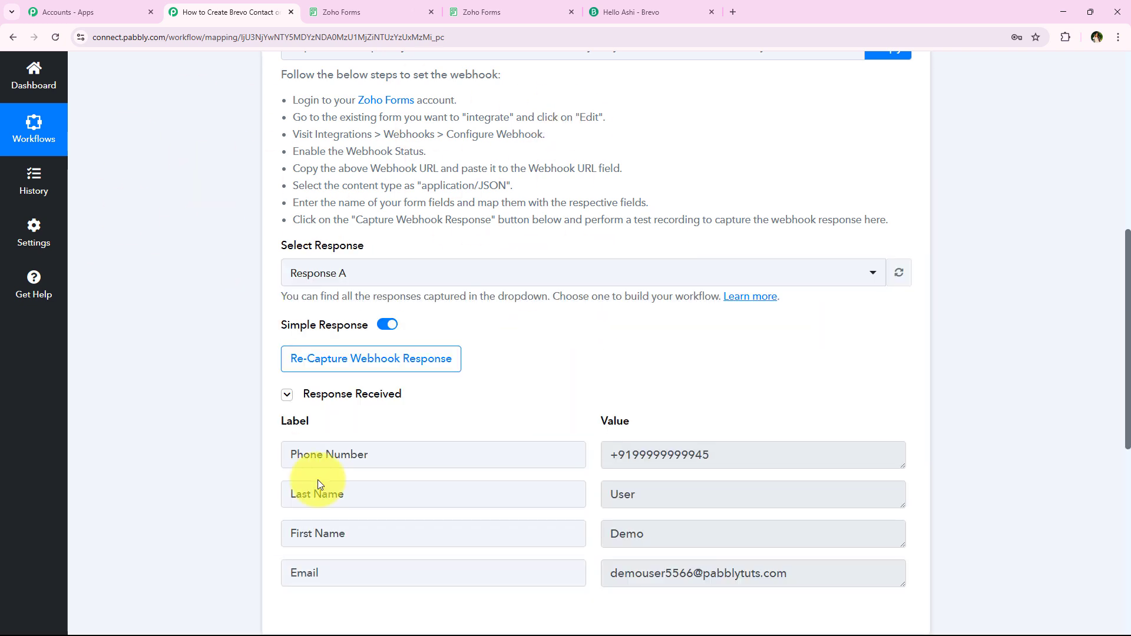
scroll(260, 354, down, 3)
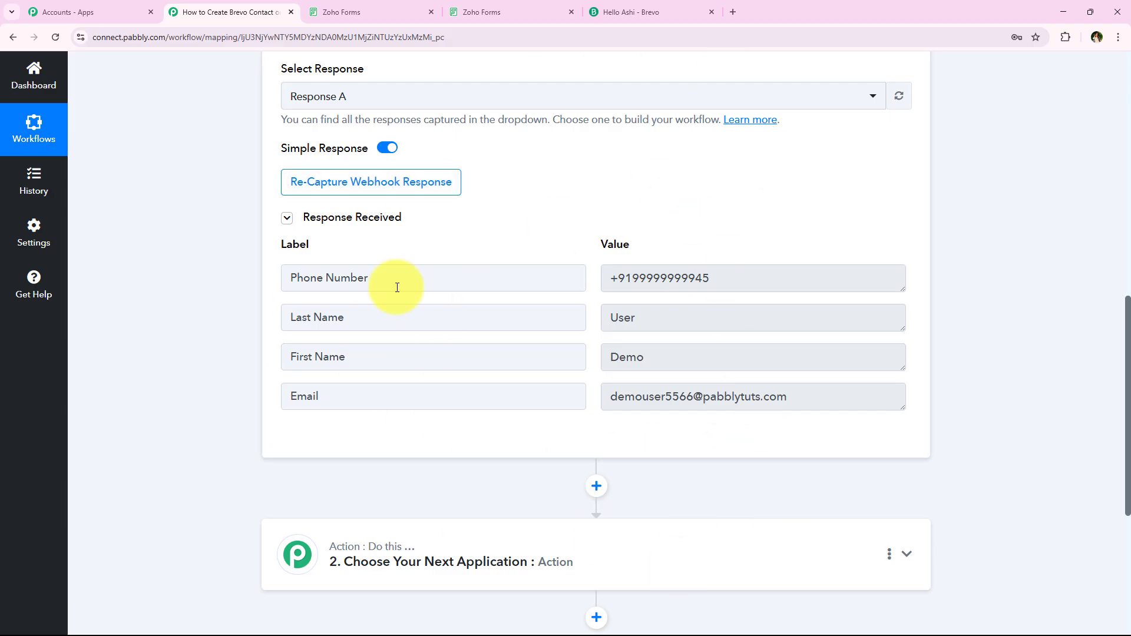
click(747, 355)
drag(740, 318, 442, 324)
drag(796, 277, 430, 277)
drag(866, 396, 361, 434)
click(338, 444)
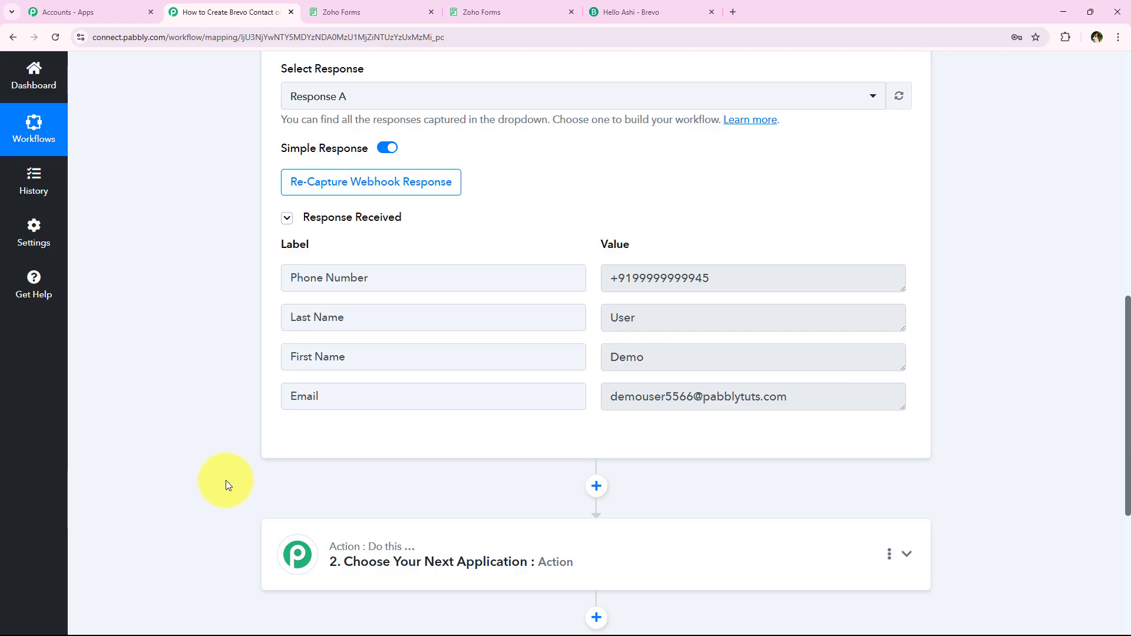
Collapse the Zoho Forms trigger step and review the workflow's title.
scroll(234, 384, up, 1)
scroll(235, 385, up, 10)
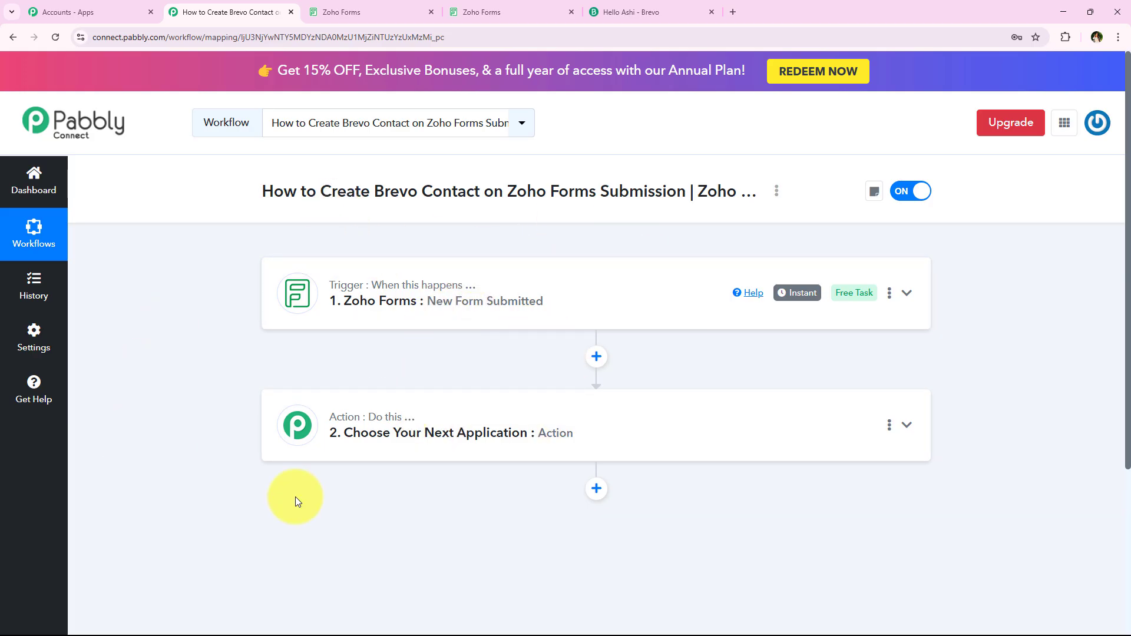
drag(318, 190, 682, 197)
click(133, 379)
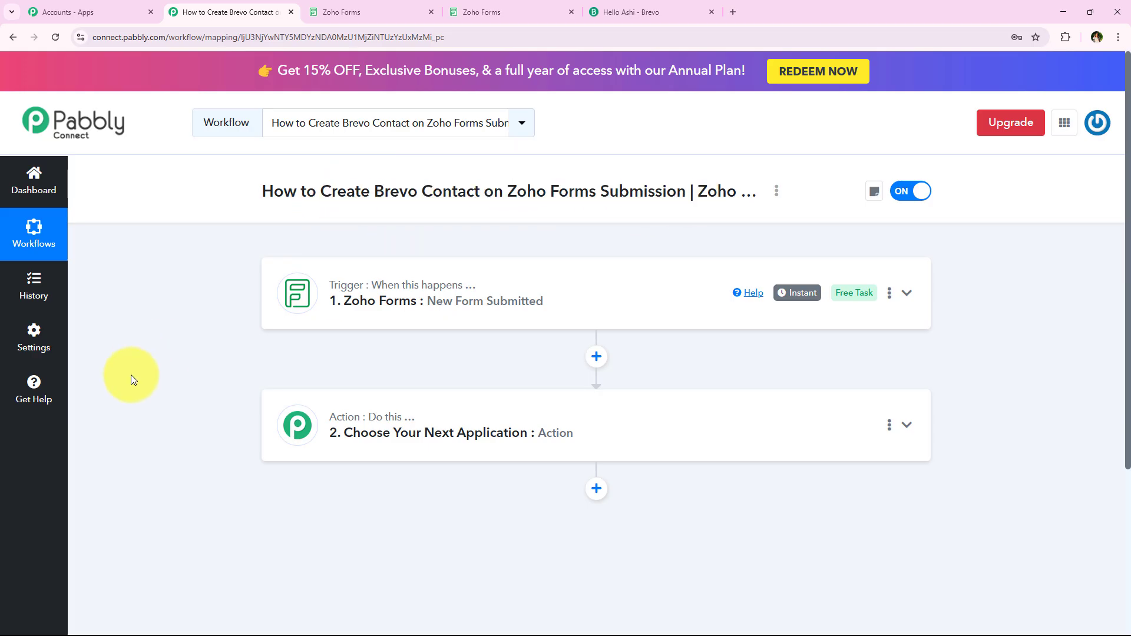
Set the second workflow step's app to Brevo and its action event to Create or Update Contact.
click(550, 442)
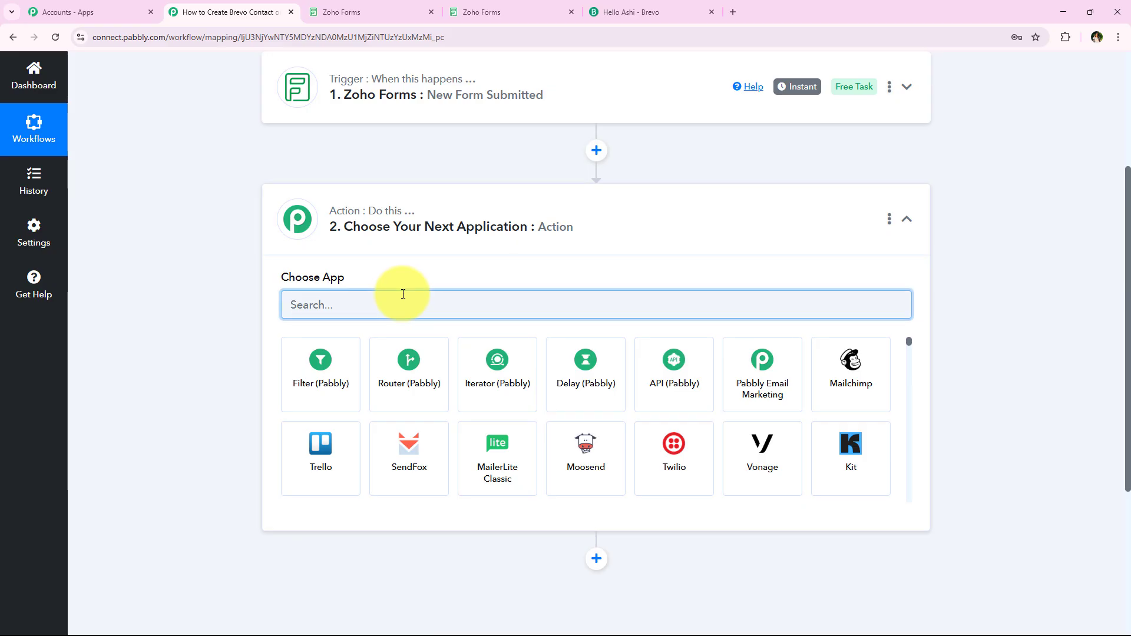
text(Bre)
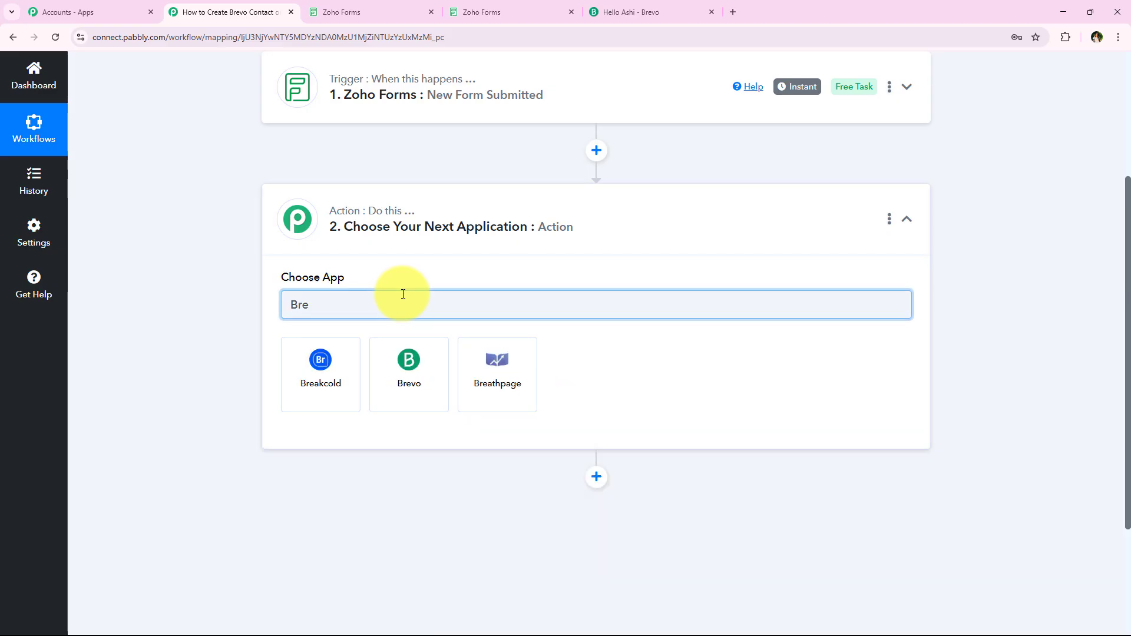
text(vo)
click(326, 366)
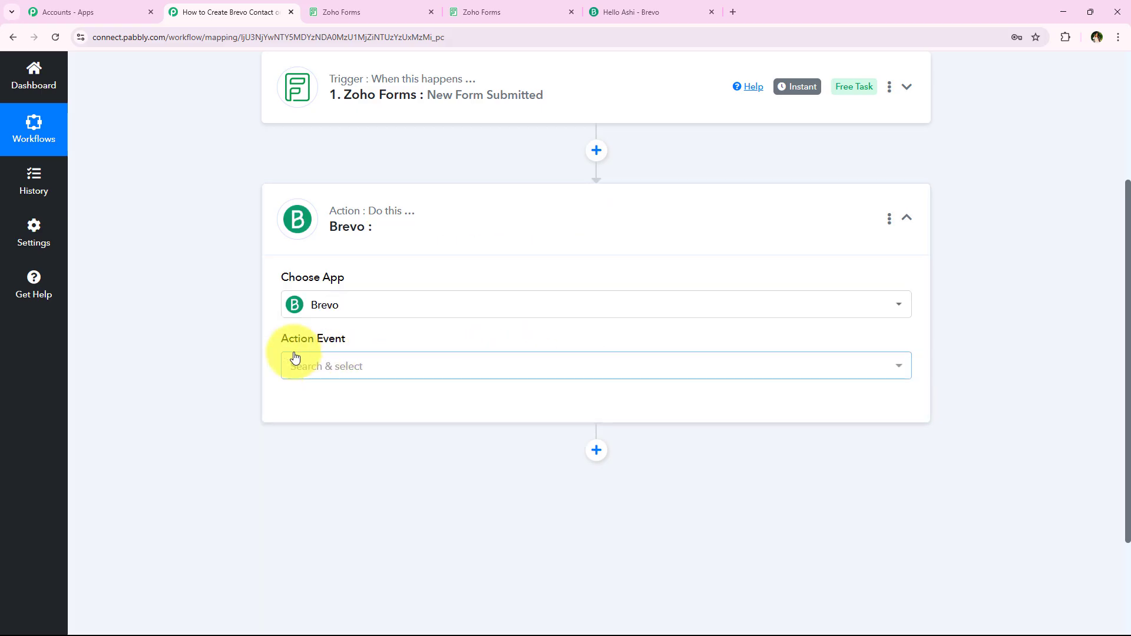
drag(270, 338, 375, 371)
click(376, 370)
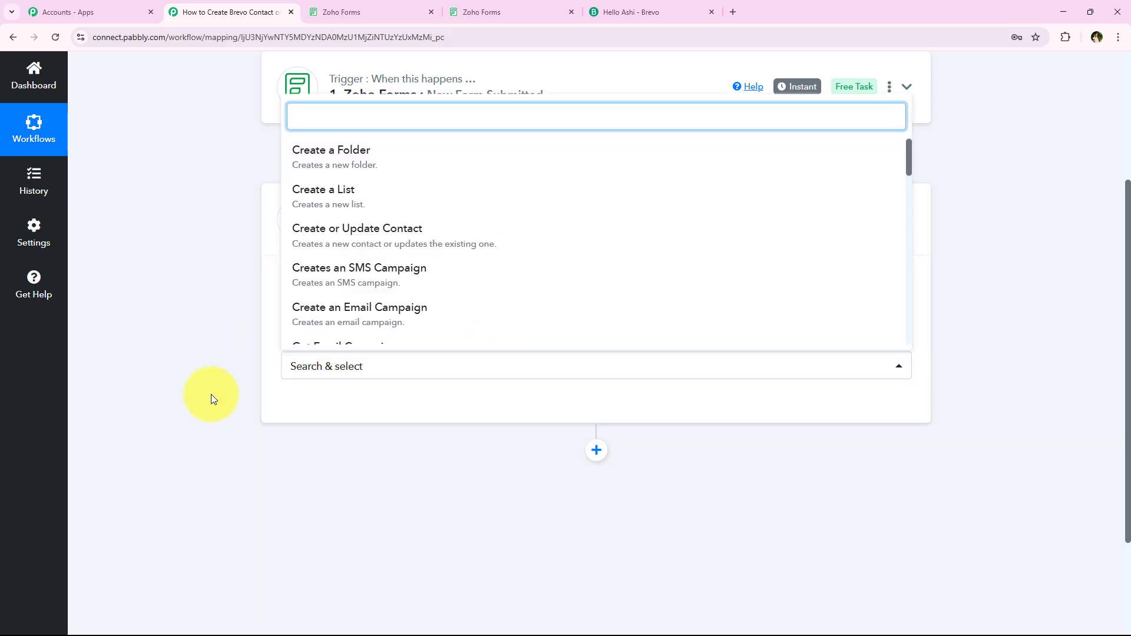
click(729, 246)
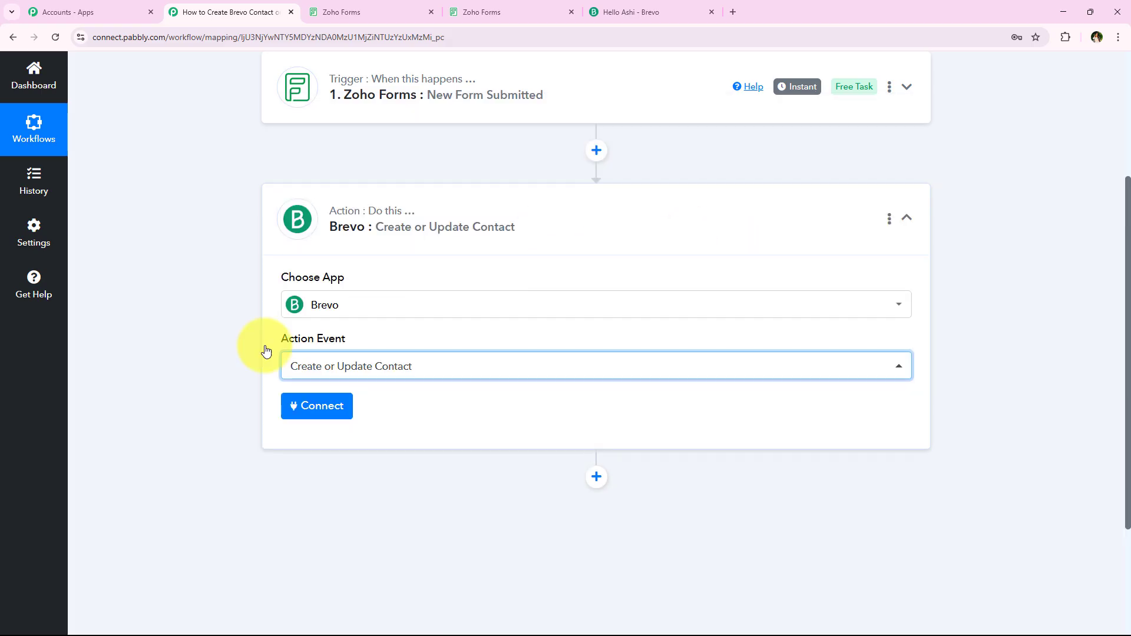
Start connecting a Brevo account, compare the existing-connection and new-connection options, and choose to add a new connection.
click(282, 409)
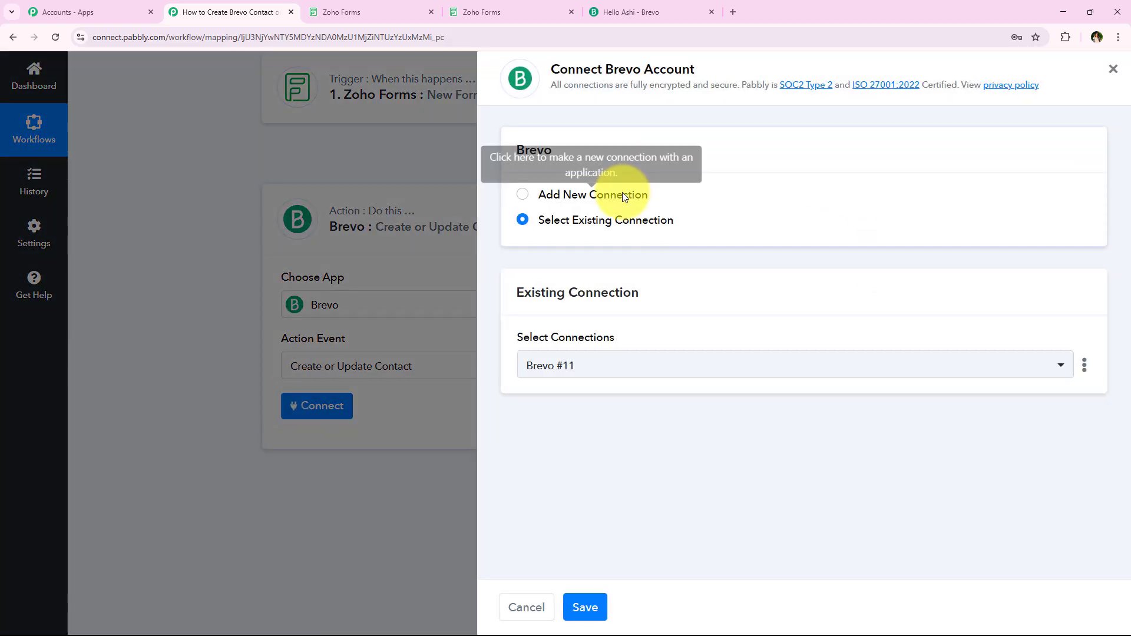
click(622, 194)
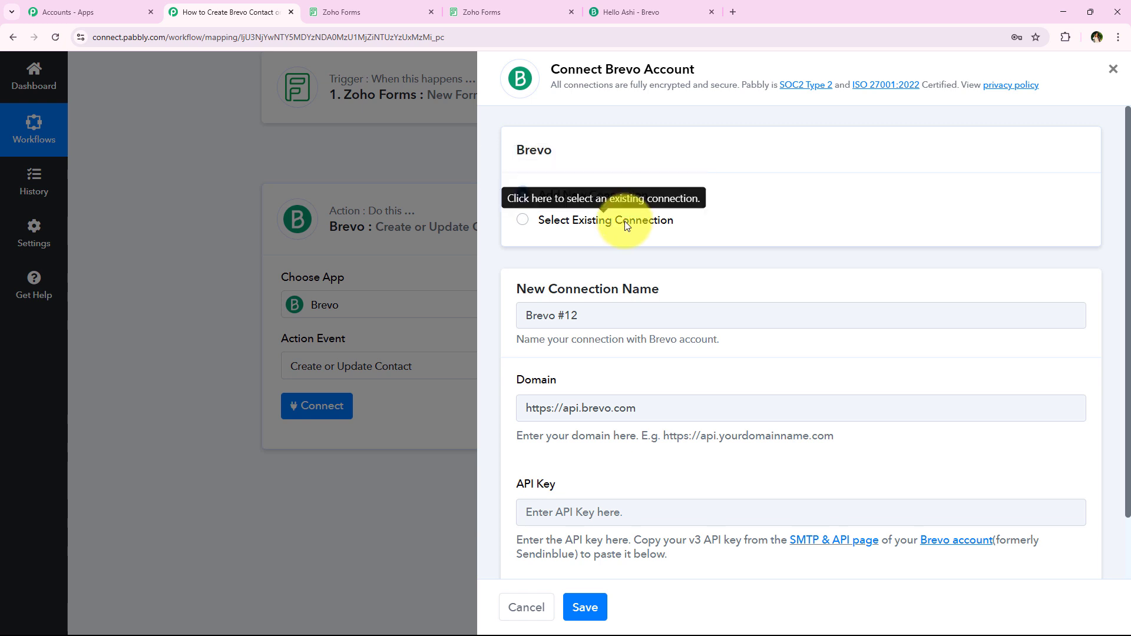
click(625, 221)
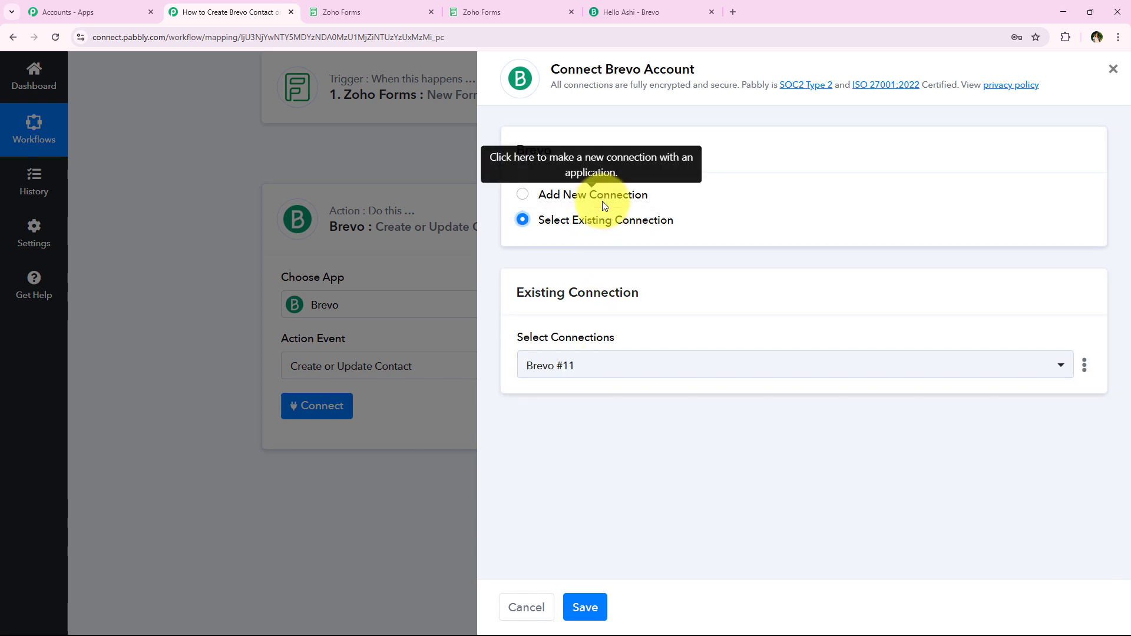
click(602, 198)
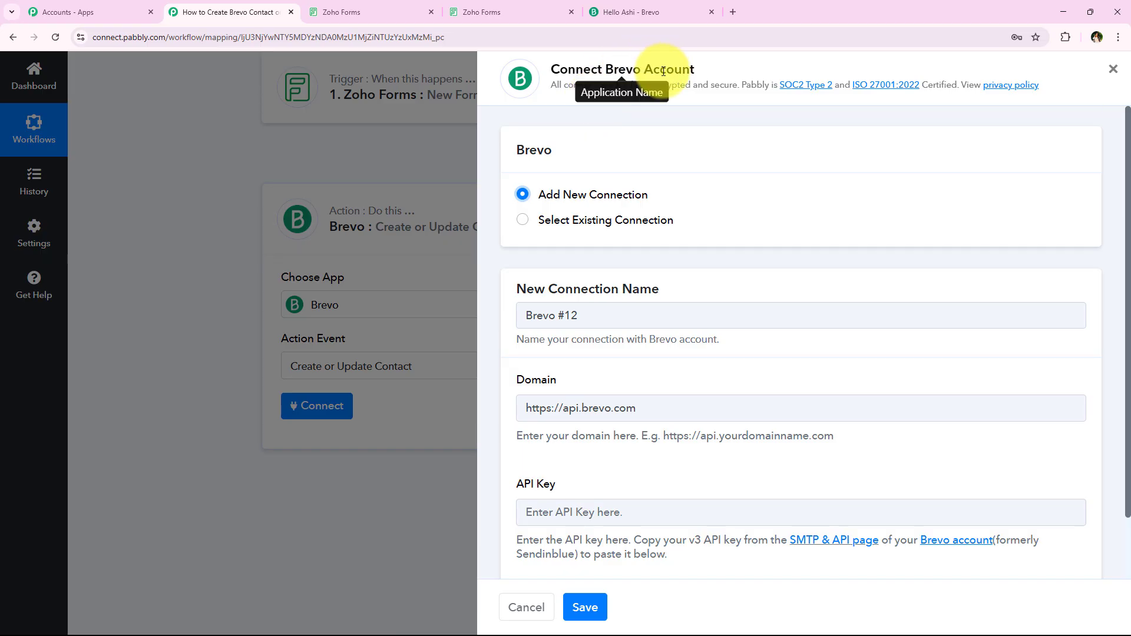
scroll(599, 356, down, 2)
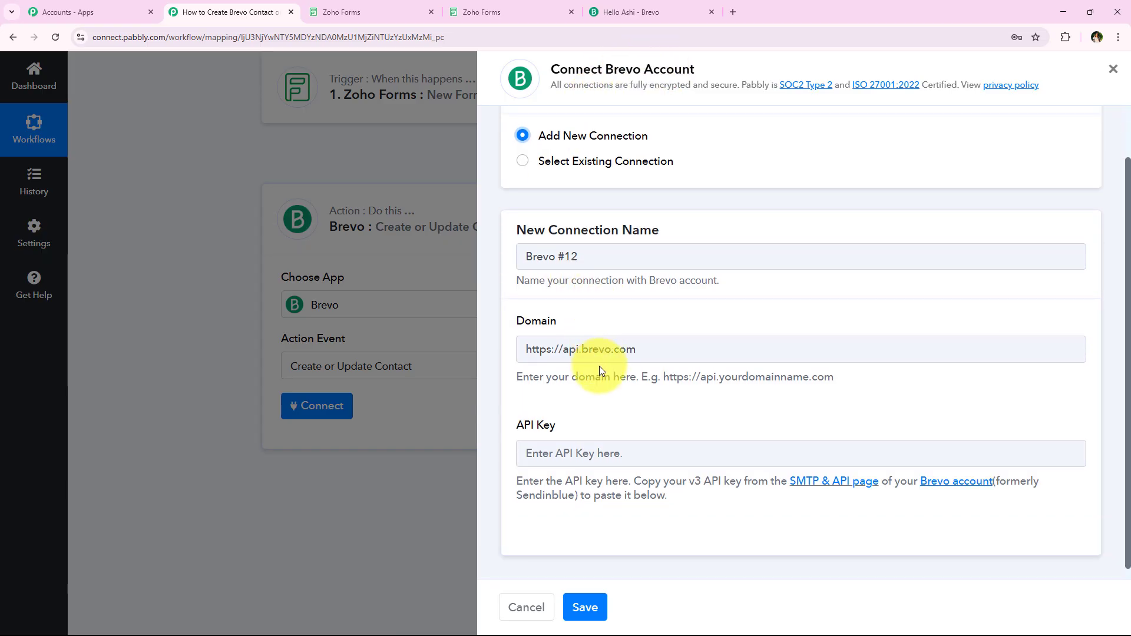
scroll(599, 366, up, 2)
click(581, 221)
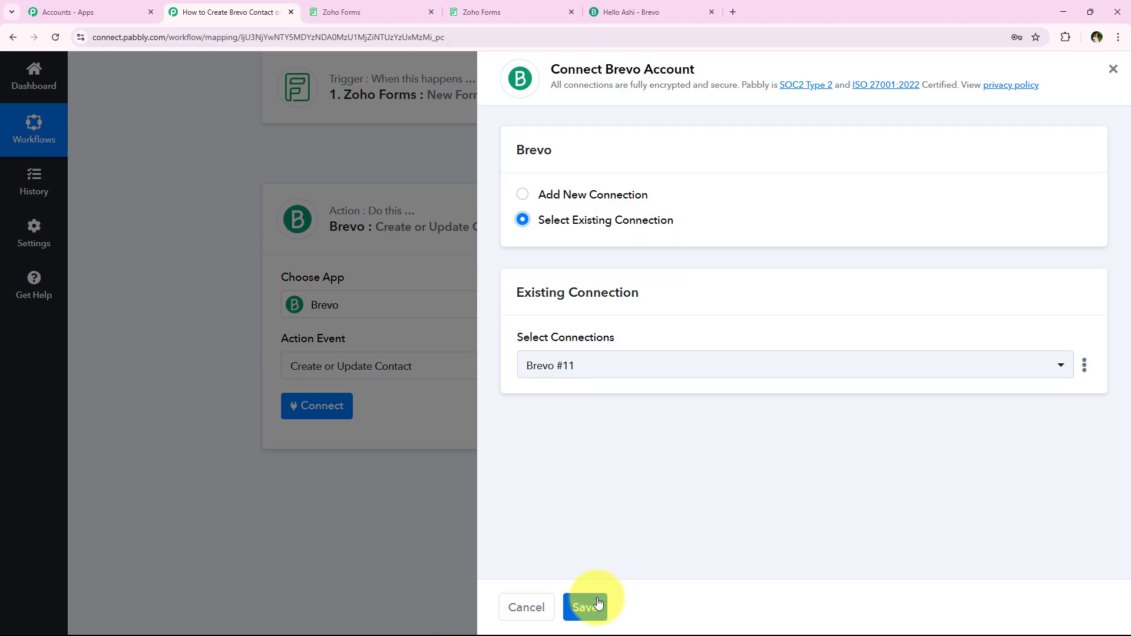
click(632, 196)
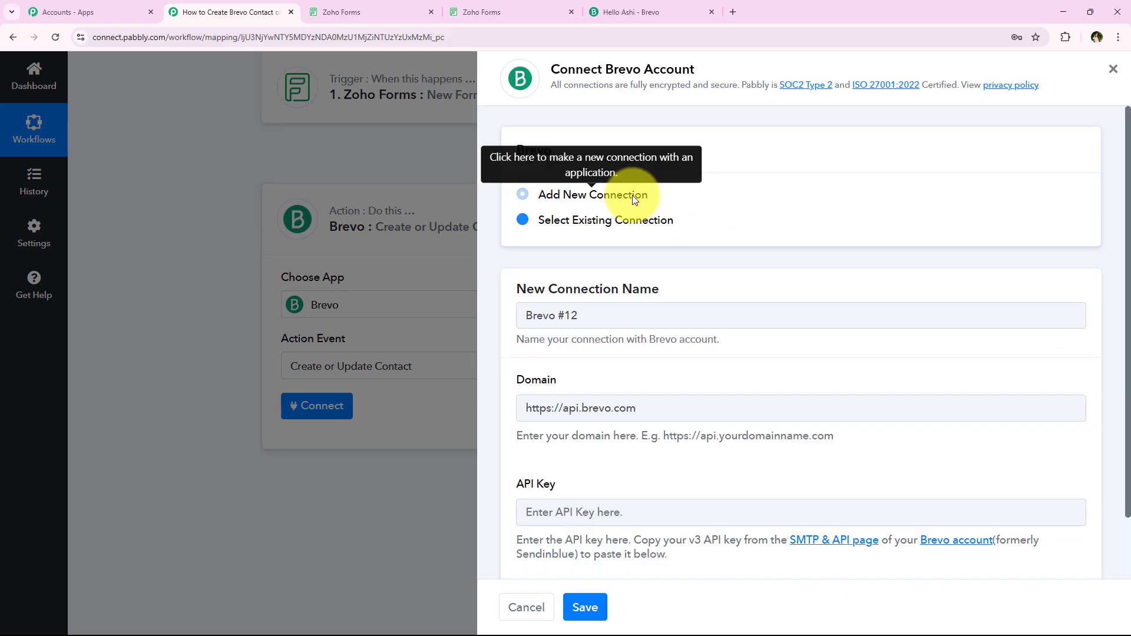
scroll(568, 328, down, 2)
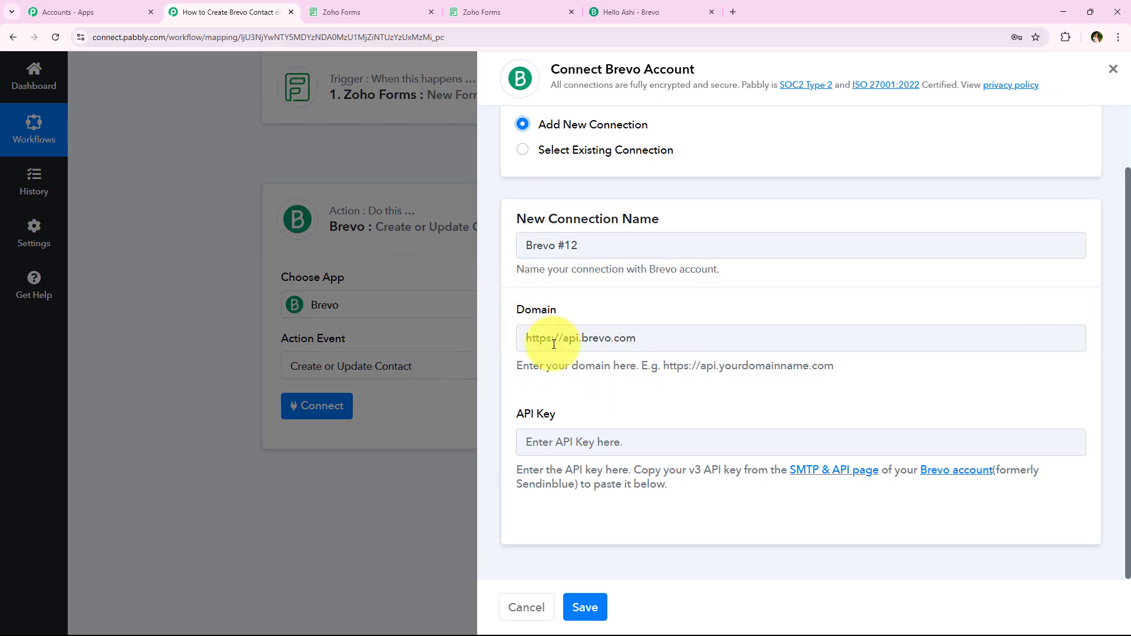
Compare the Brevo account's web address with the new connection's prefilled domain and the example domain format.
click(630, 11)
click(234, 39)
triple_click(235, 41)
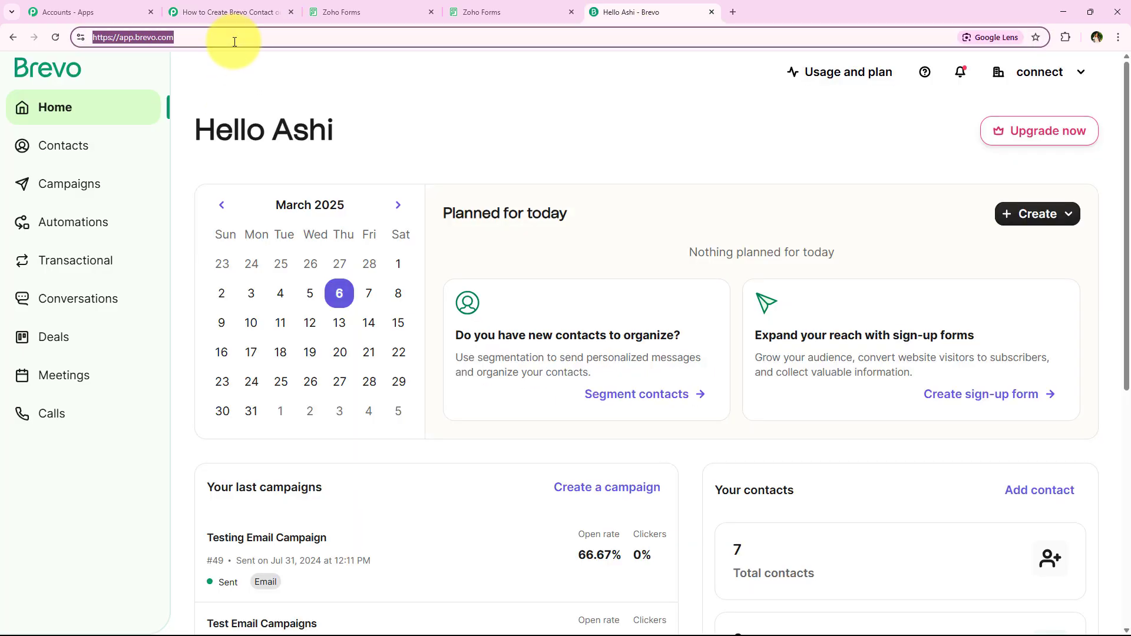
click(291, 92)
click(235, 12)
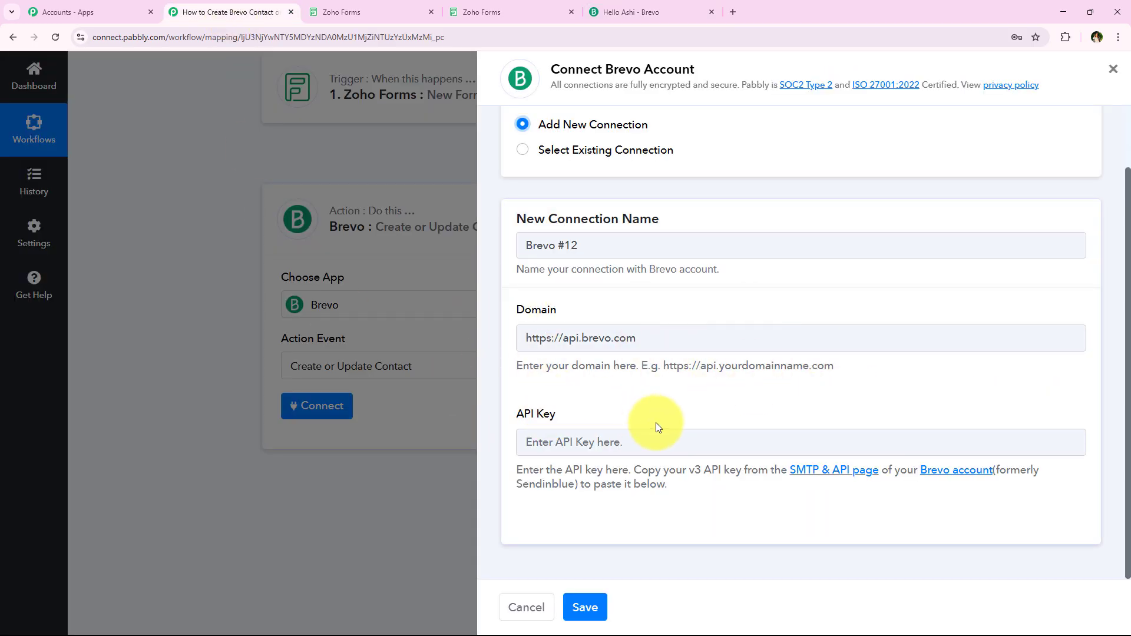
drag(664, 366, 970, 366)
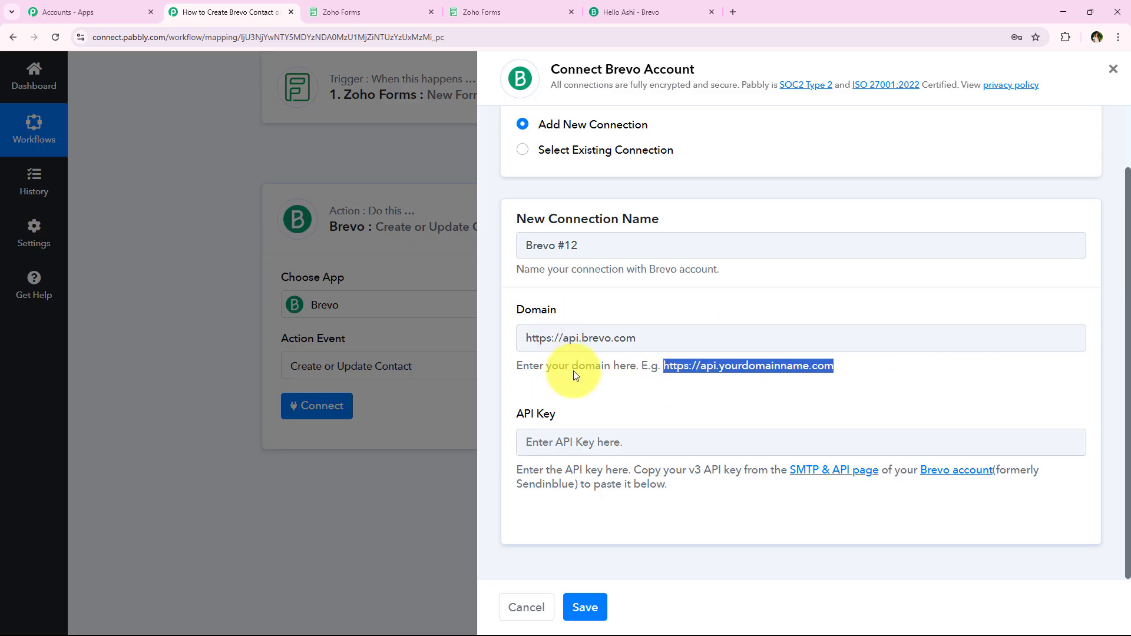
click(732, 366)
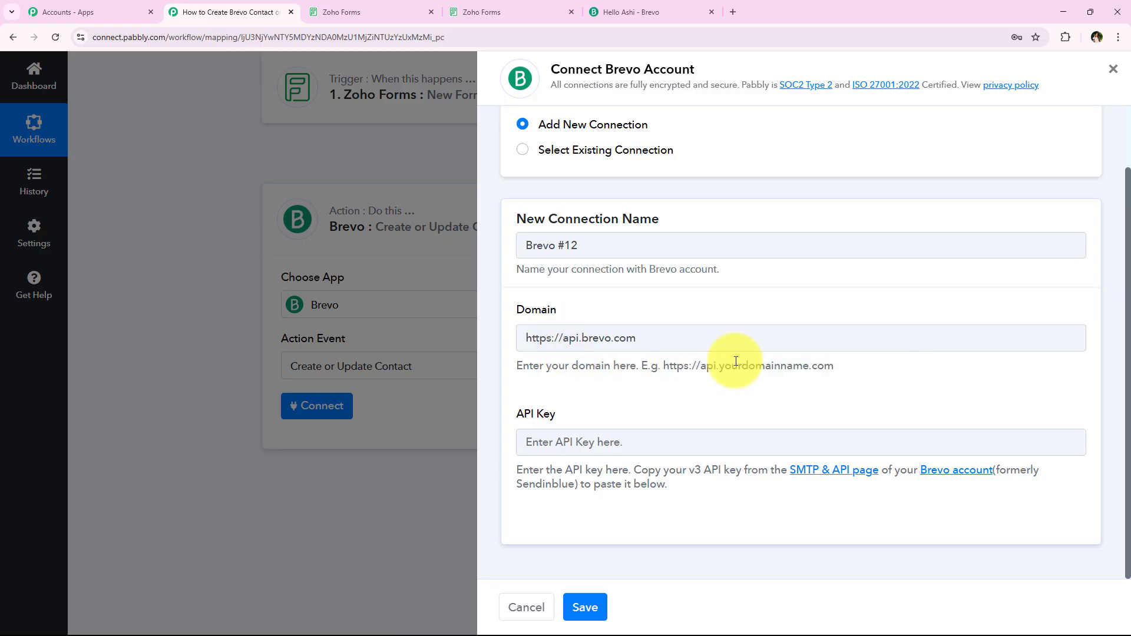
click(655, 5)
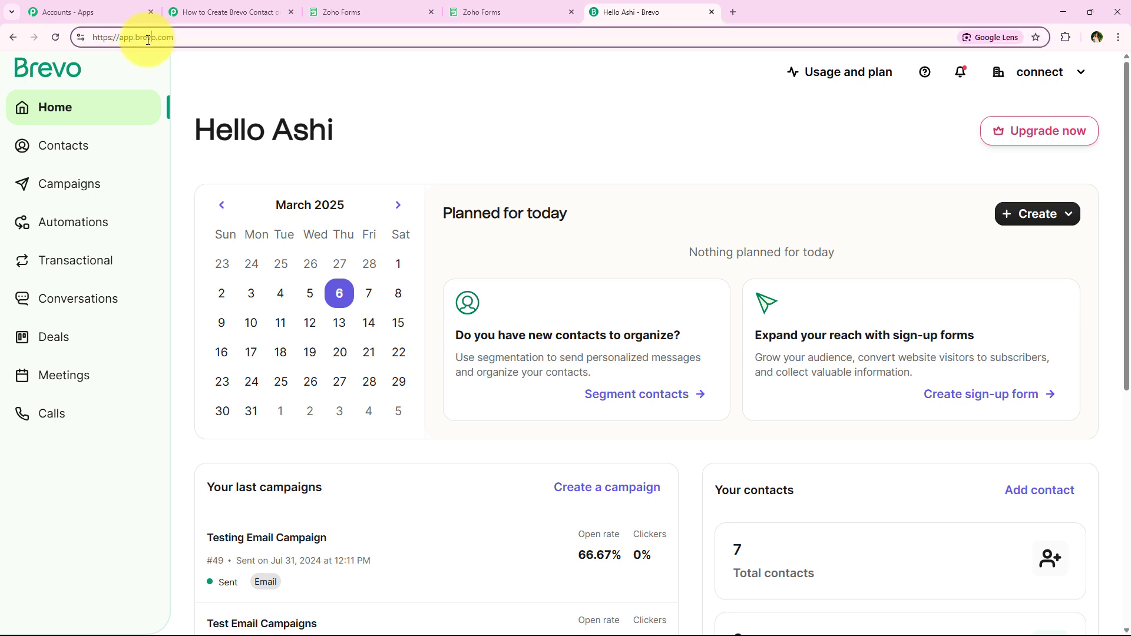
click(194, 8)
click(671, 330)
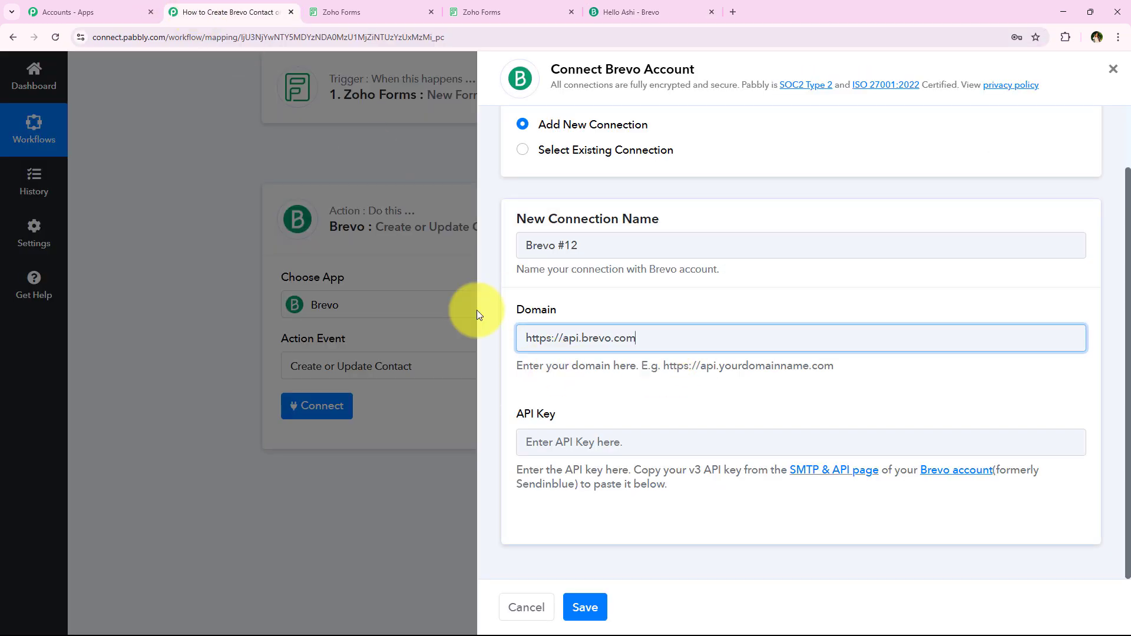
click(807, 391)
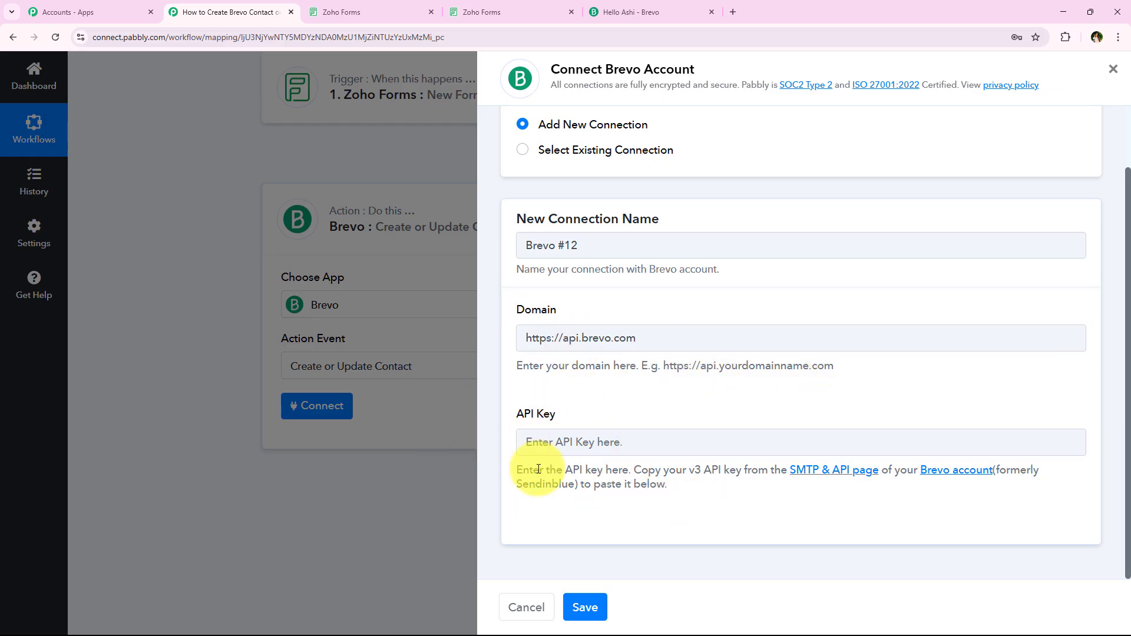
Read the note on where to get the v3 API key and open Brevo's SMTP & API page.
drag(512, 472, 990, 473)
click(612, 458)
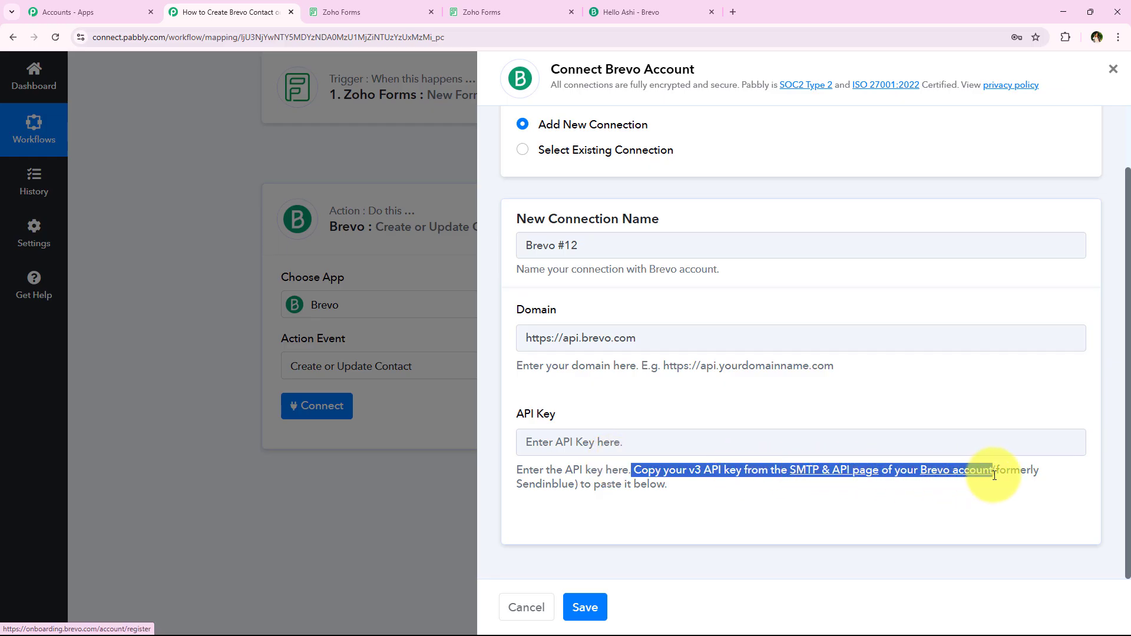
click(948, 528)
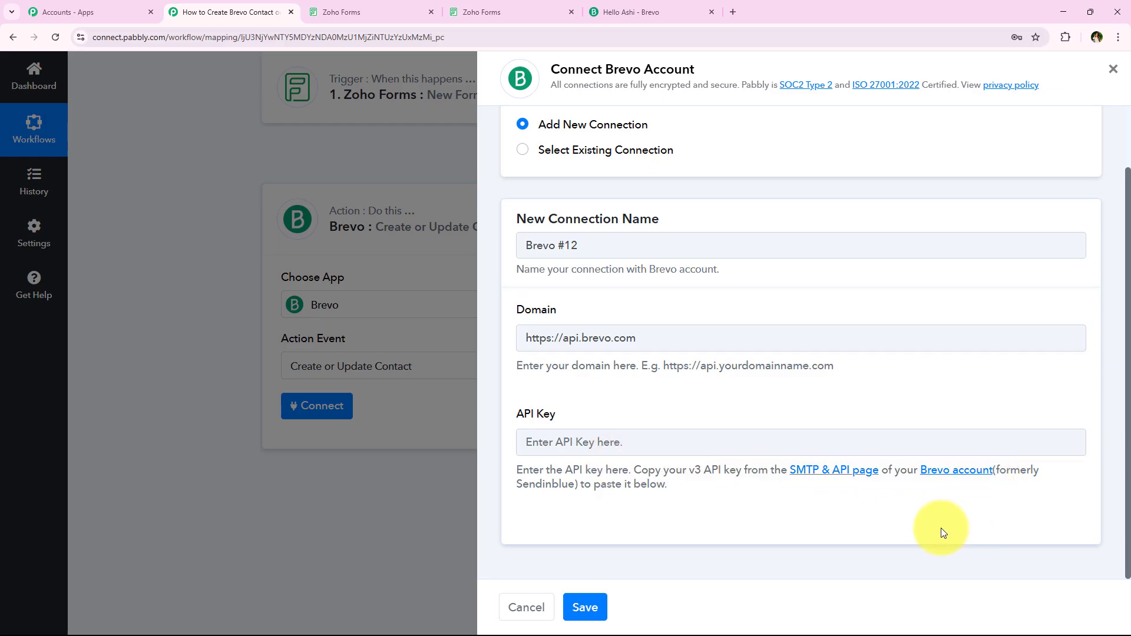
click(827, 476)
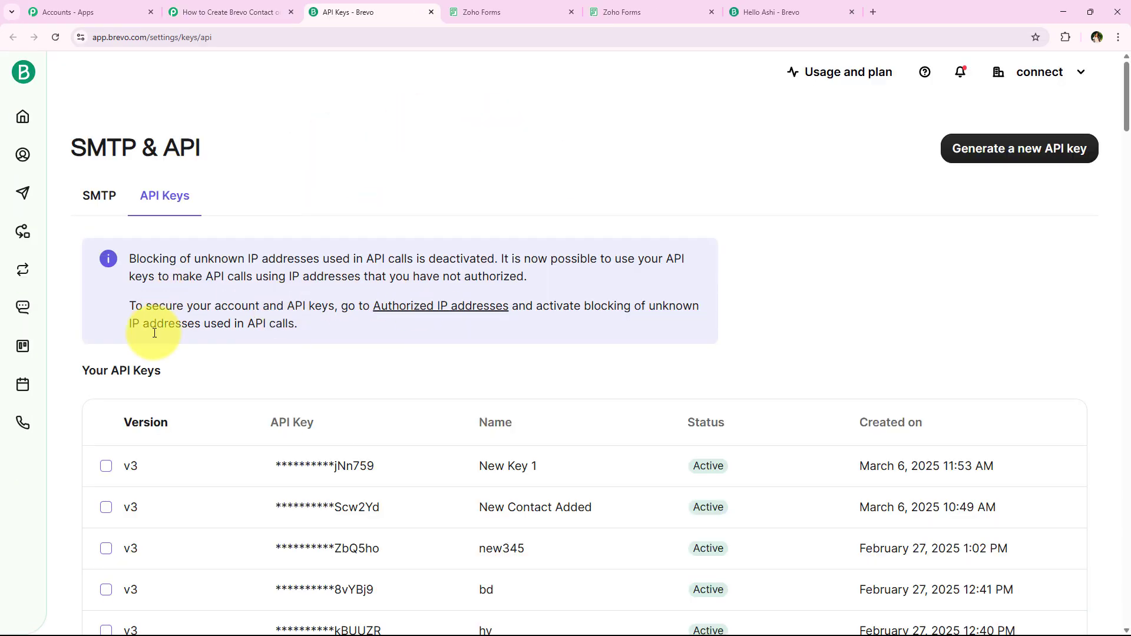
Examine the SMTP & API page and its list of existing API keys.
scroll(156, 375, down, 5)
scroll(171, 383, up, 4)
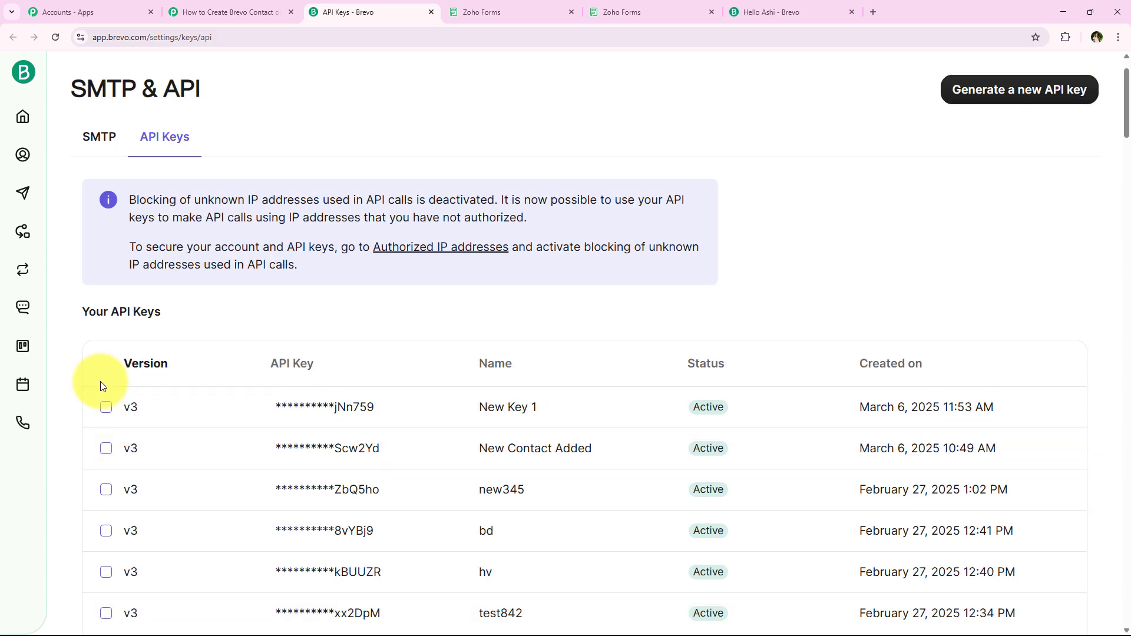
scroll(102, 386, up, 1)
drag(273, 150, 284, 149)
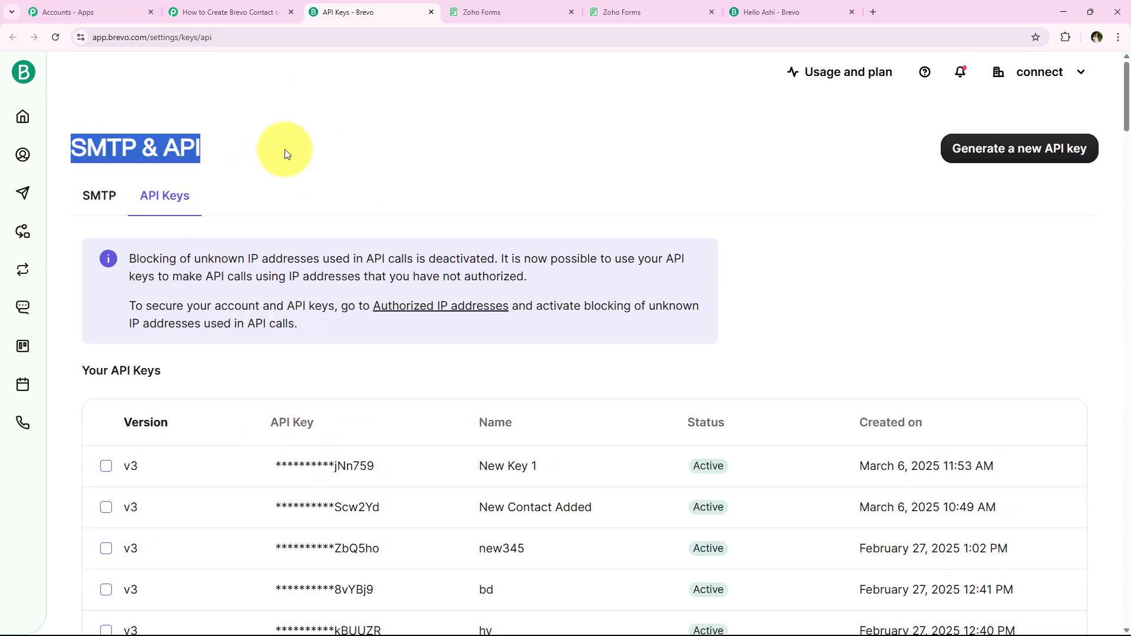
click(284, 150)
scroll(301, 317, down, 2)
scroll(299, 322, down, 1)
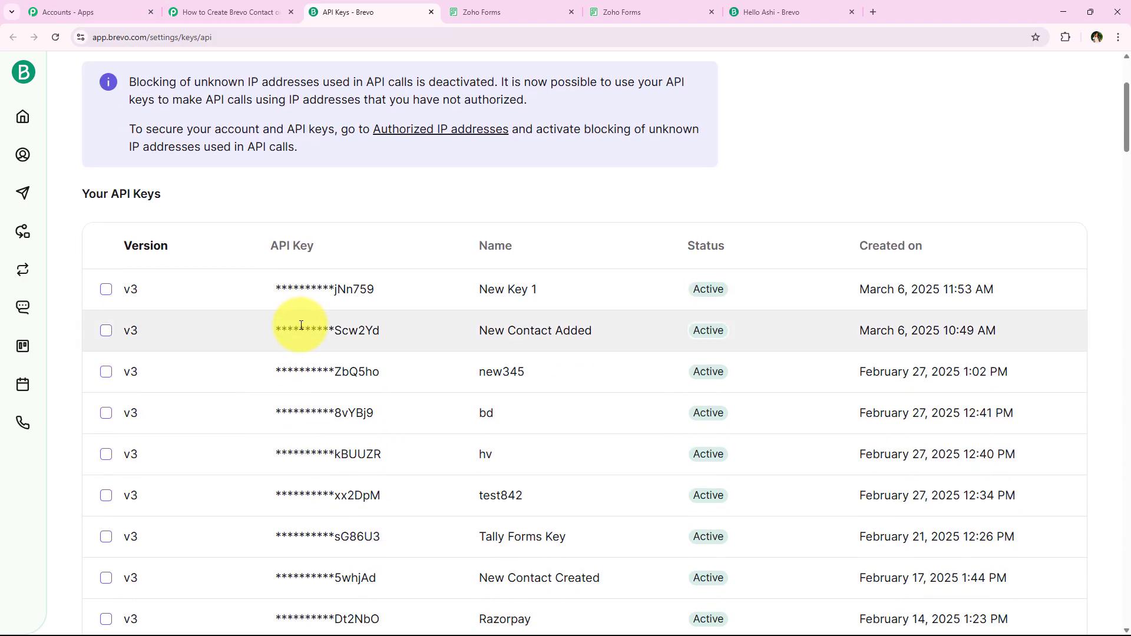
scroll(300, 324, up, 3)
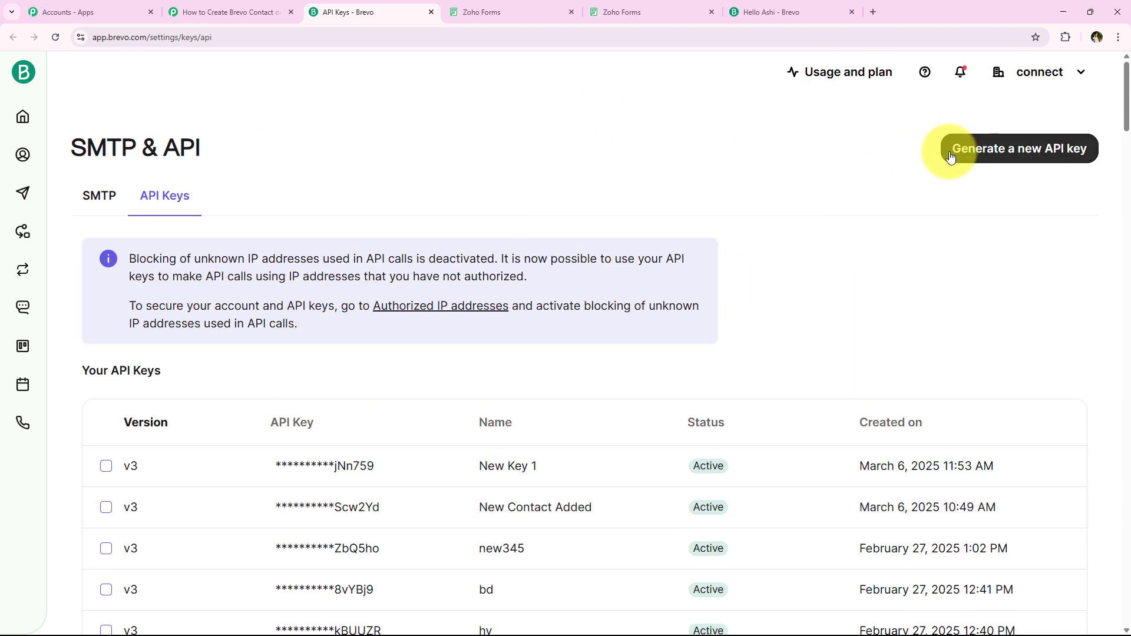
Generate a new Brevo API key named "Zoho Forms", copy it and dismiss the key dialog.
click(1018, 164)
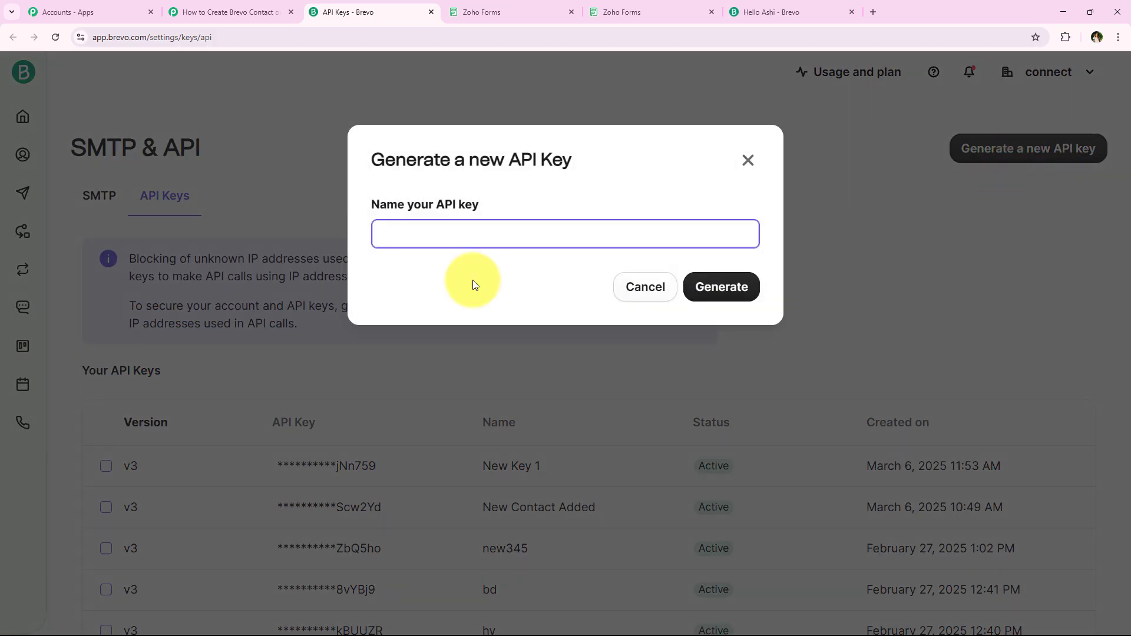
click(462, 234)
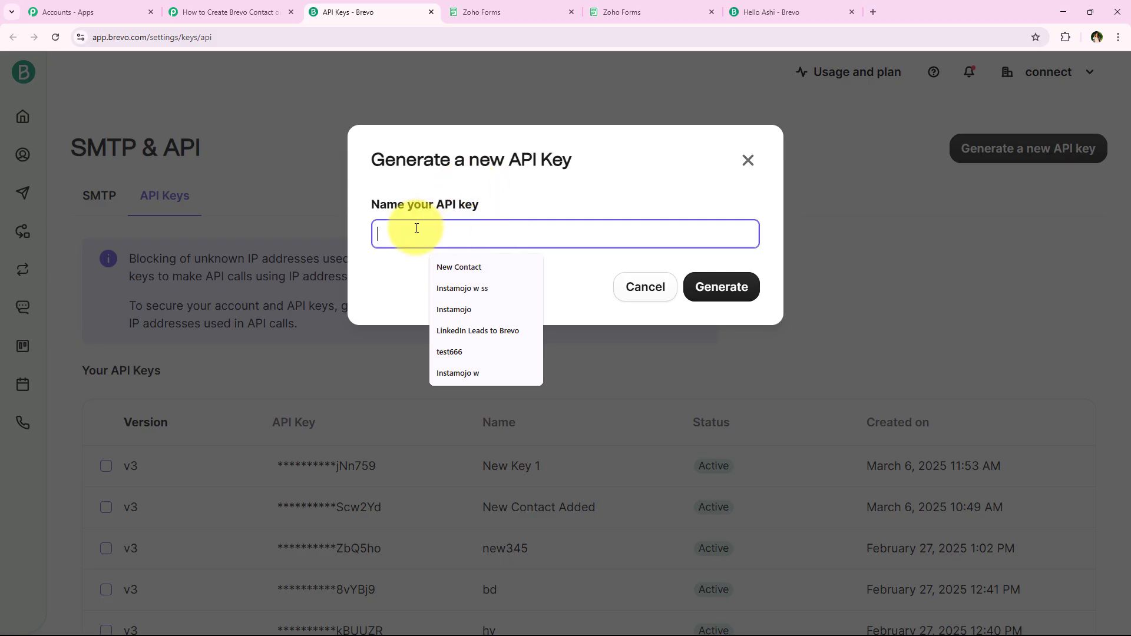
text(Zoho Form)
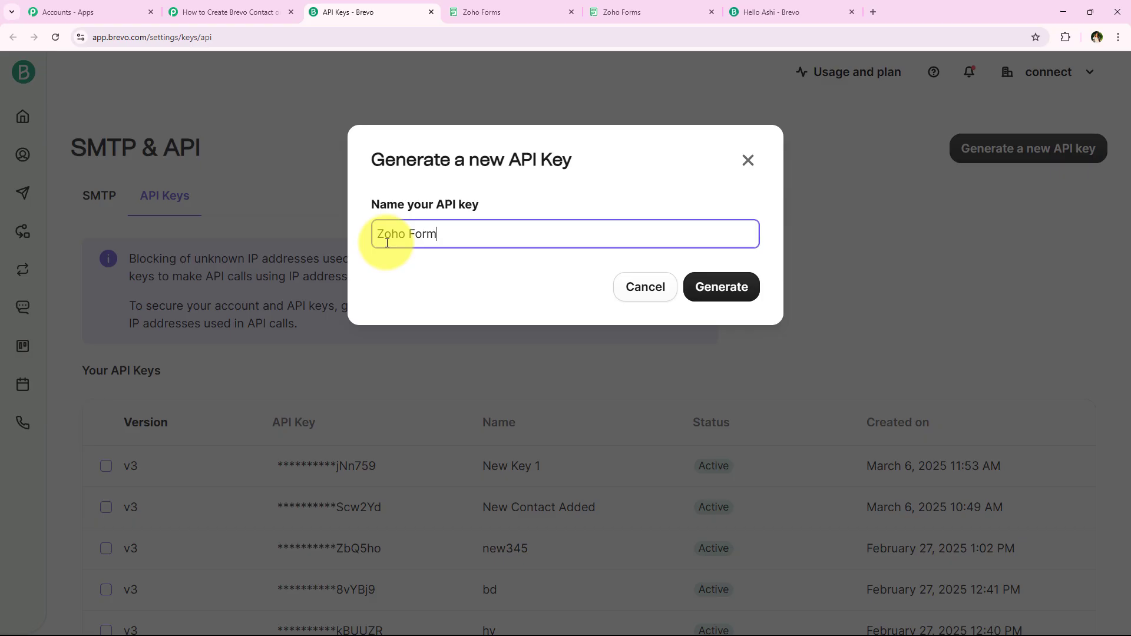
text(s)
click(695, 287)
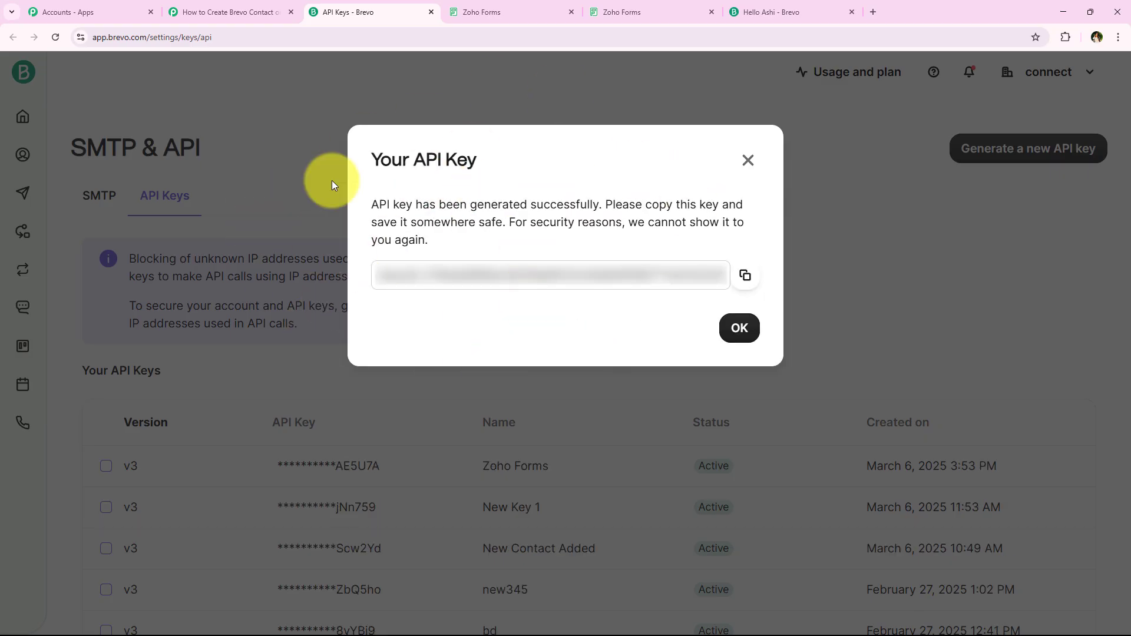
click(745, 275)
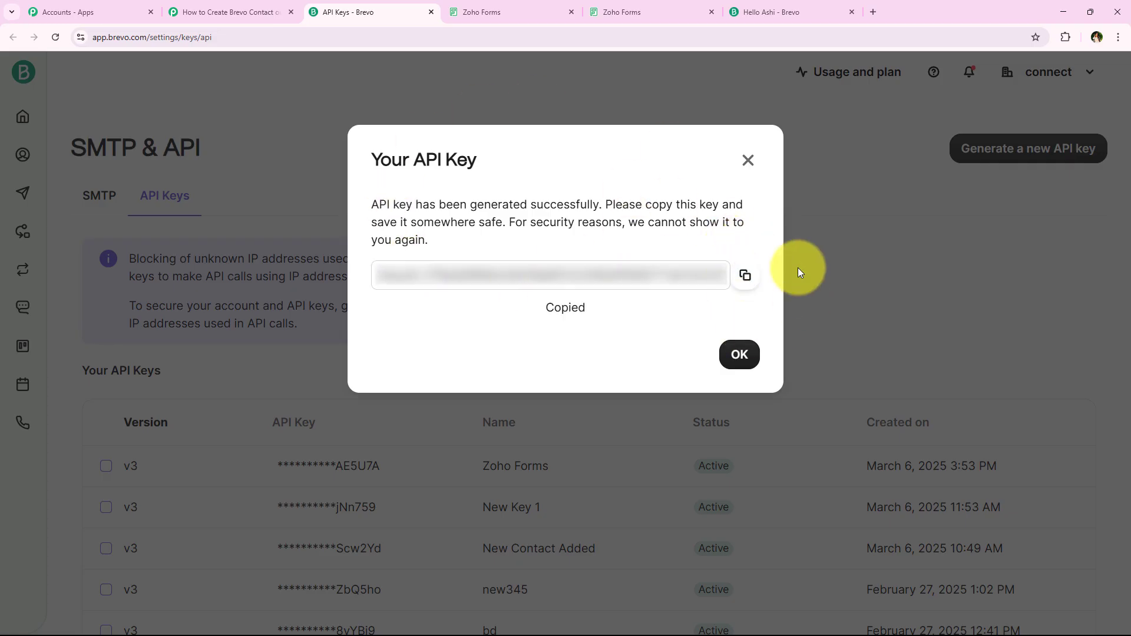
click(745, 366)
Return to the Pabbly Connect workflow, paste the copied key as the Brevo connection's API key, and save the connection.
click(259, 12)
click(575, 441)
right_click(592, 442)
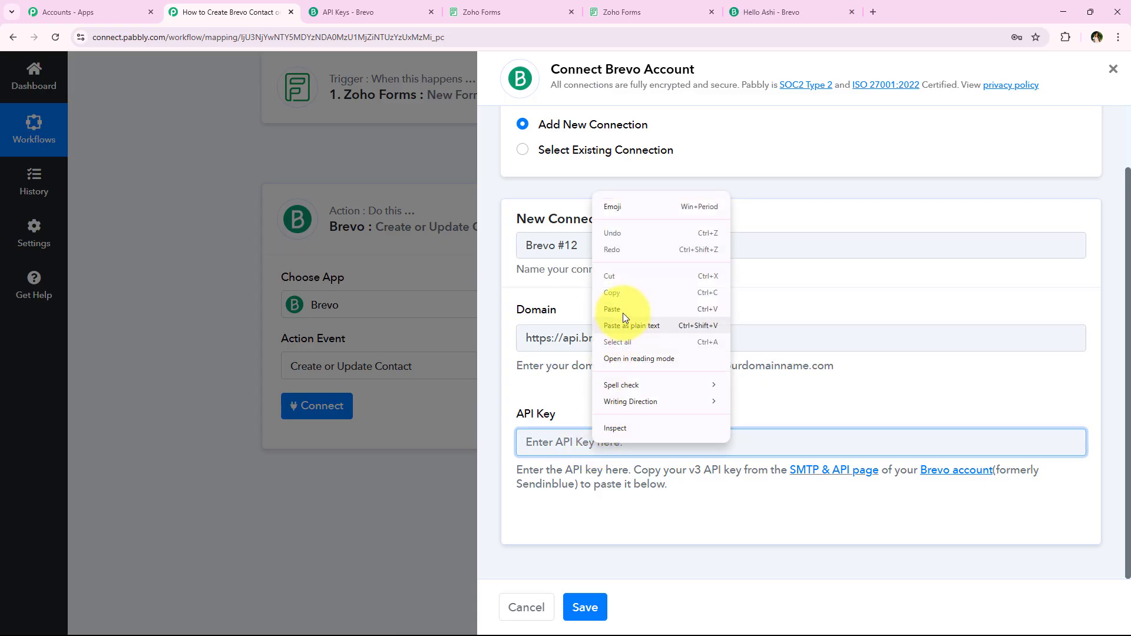
click(623, 312)
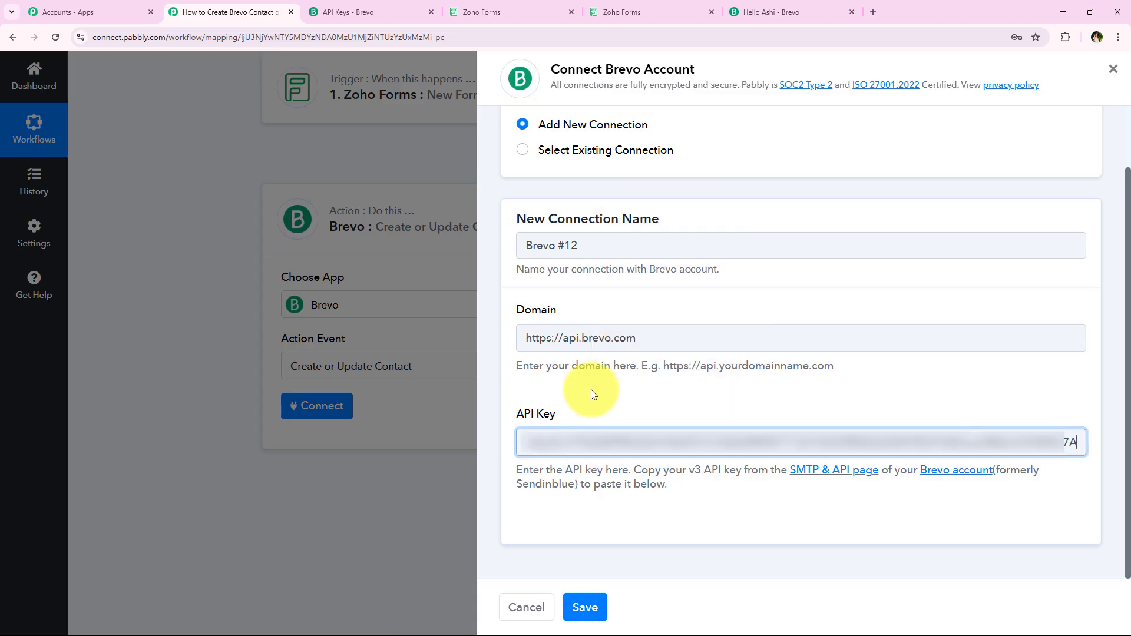
click(580, 607)
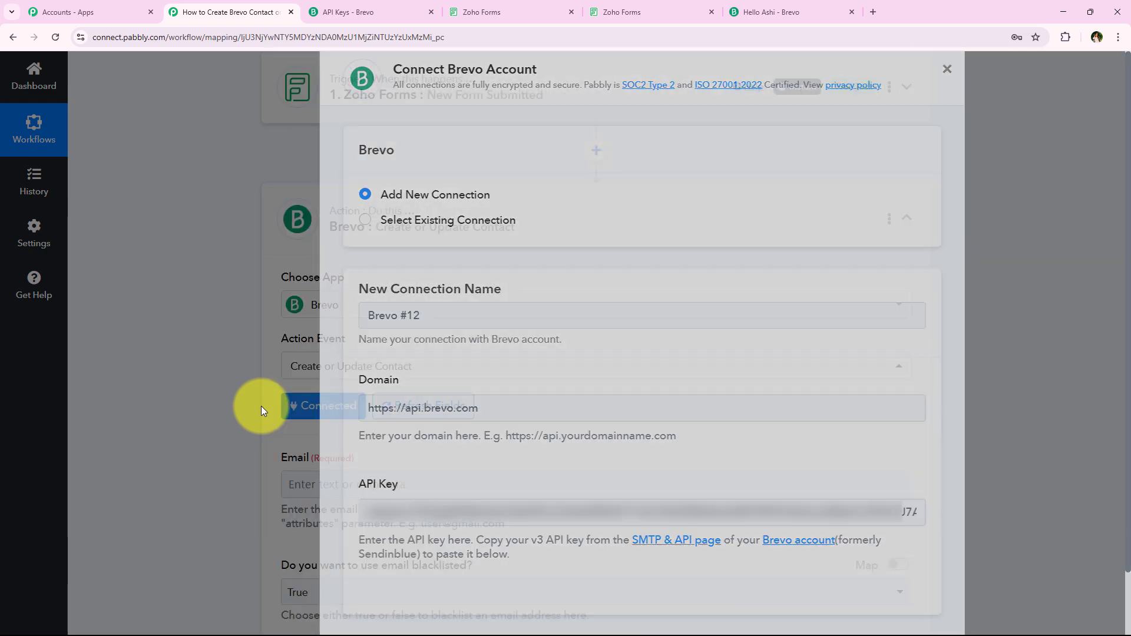
Examine the contact fields of the Brevo Create or Update Contact action.
scroll(261, 411, down, 3)
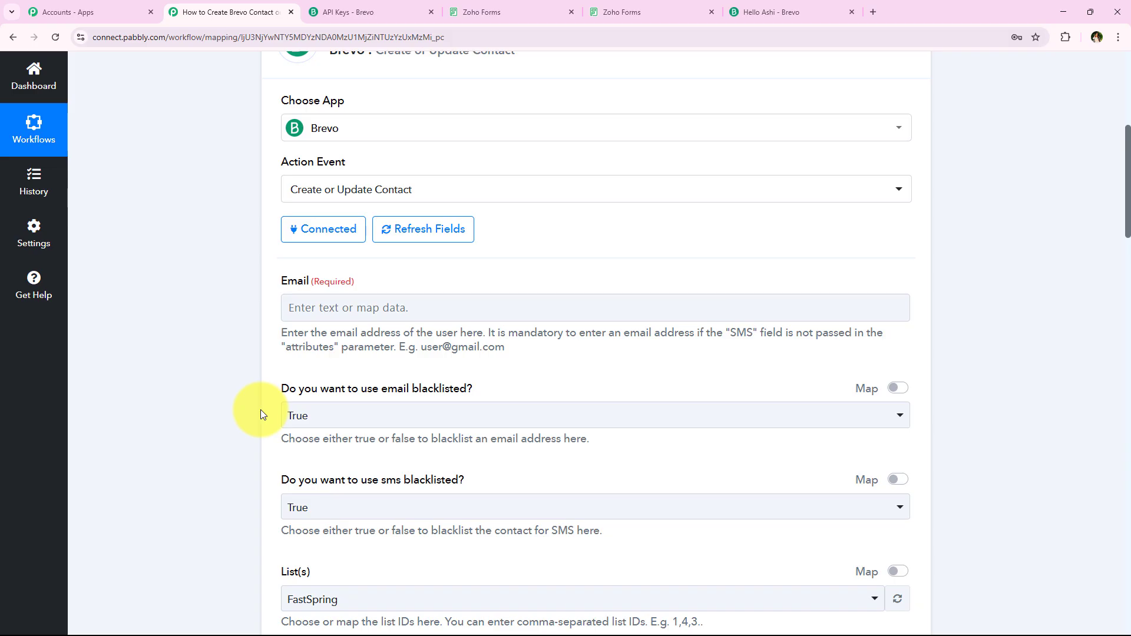
scroll(261, 413, up, 3)
click(339, 355)
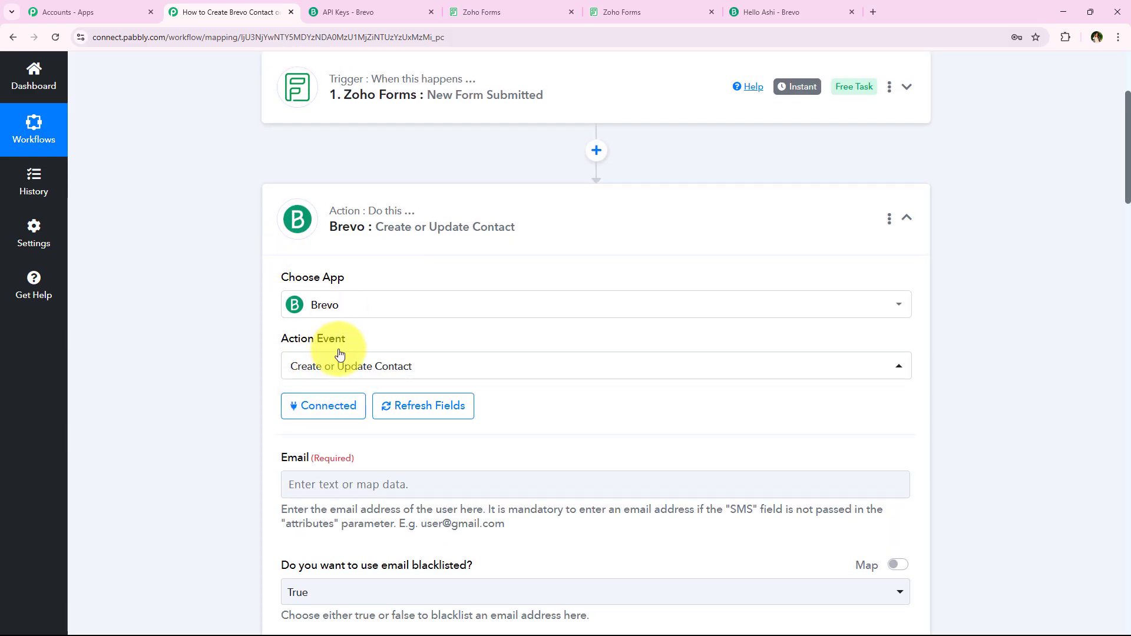
scroll(231, 324, down, 4)
scroll(231, 324, up, 3)
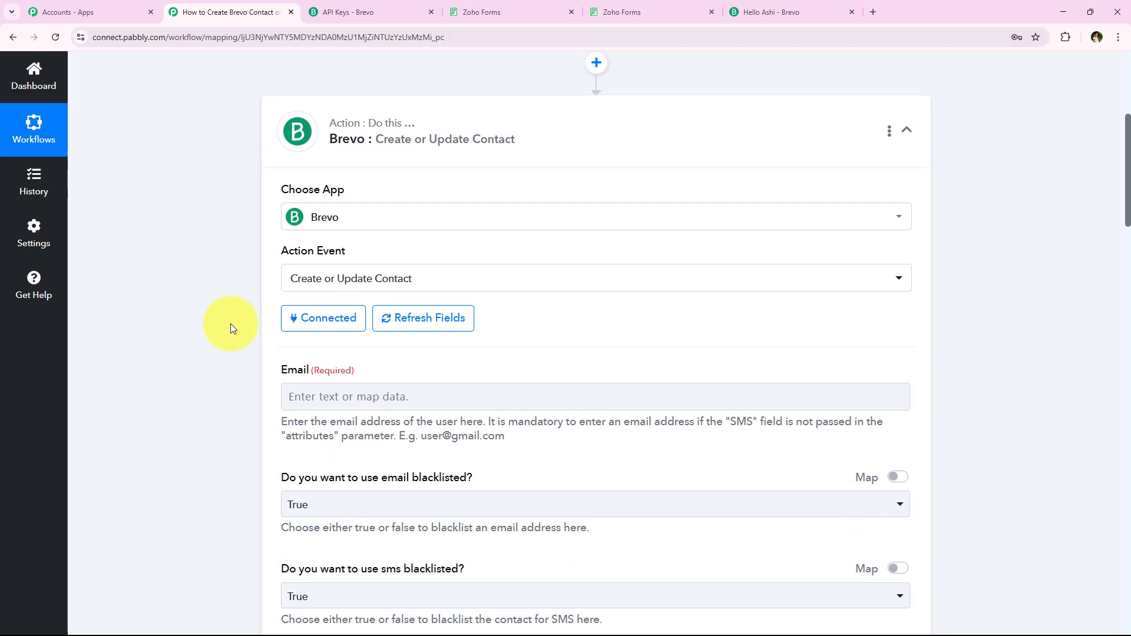
scroll(236, 366, down, 3)
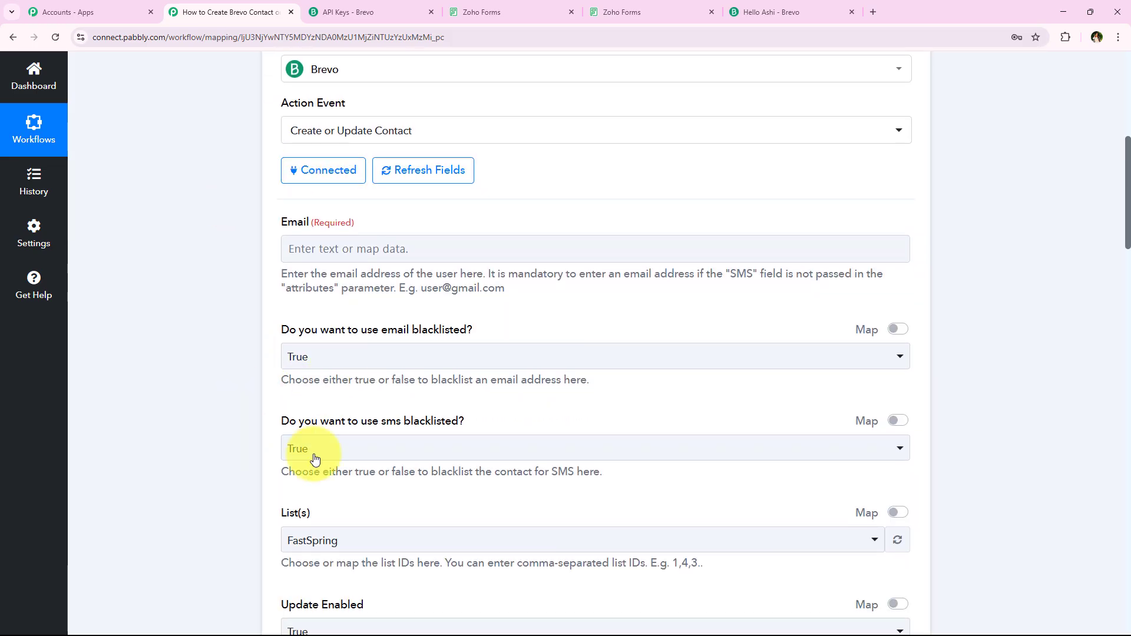
scroll(315, 459, down, 8)
scroll(313, 458, up, 8)
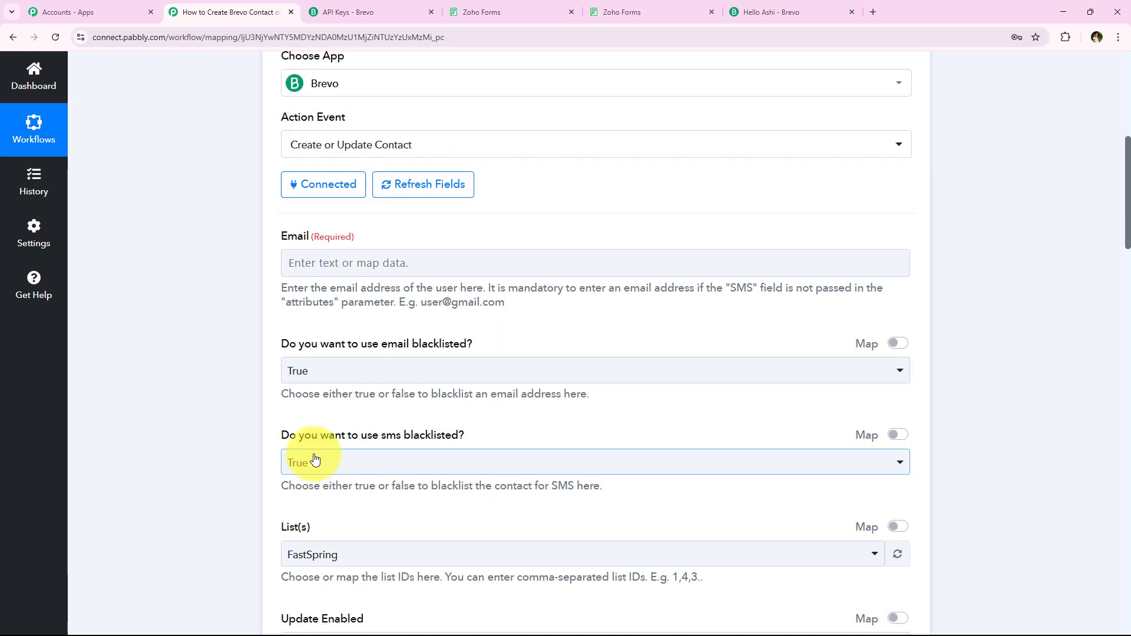
scroll(169, 406, up, 2)
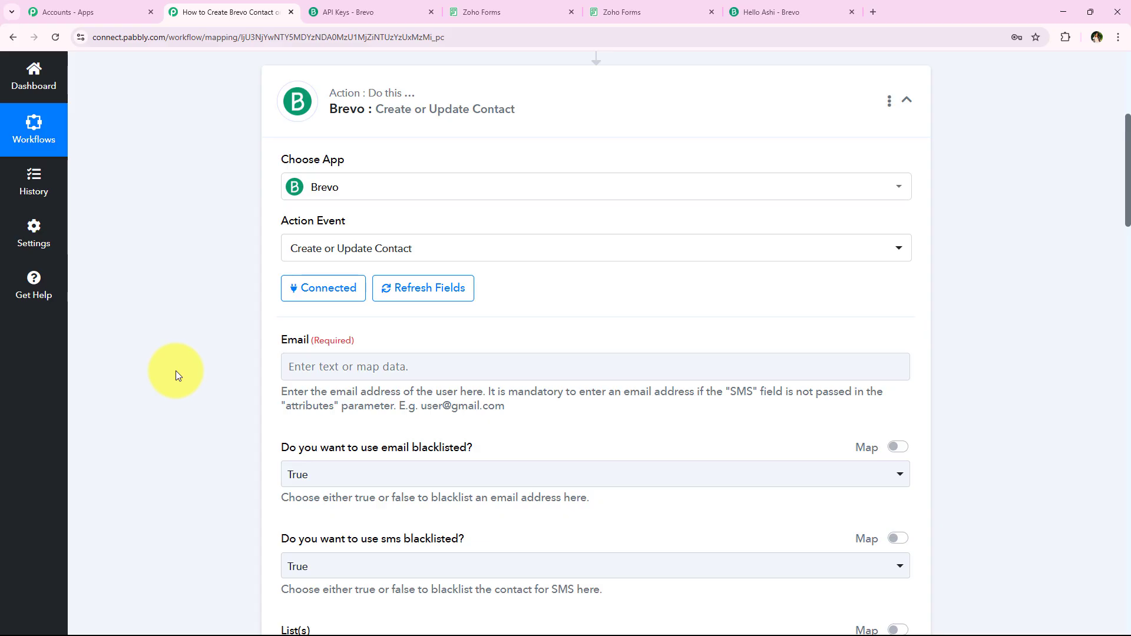
Map the Brevo contact's required Email field to the Email value from the Zoho Forms submission.
scroll(176, 370, down, 1)
click(337, 306)
click(336, 306)
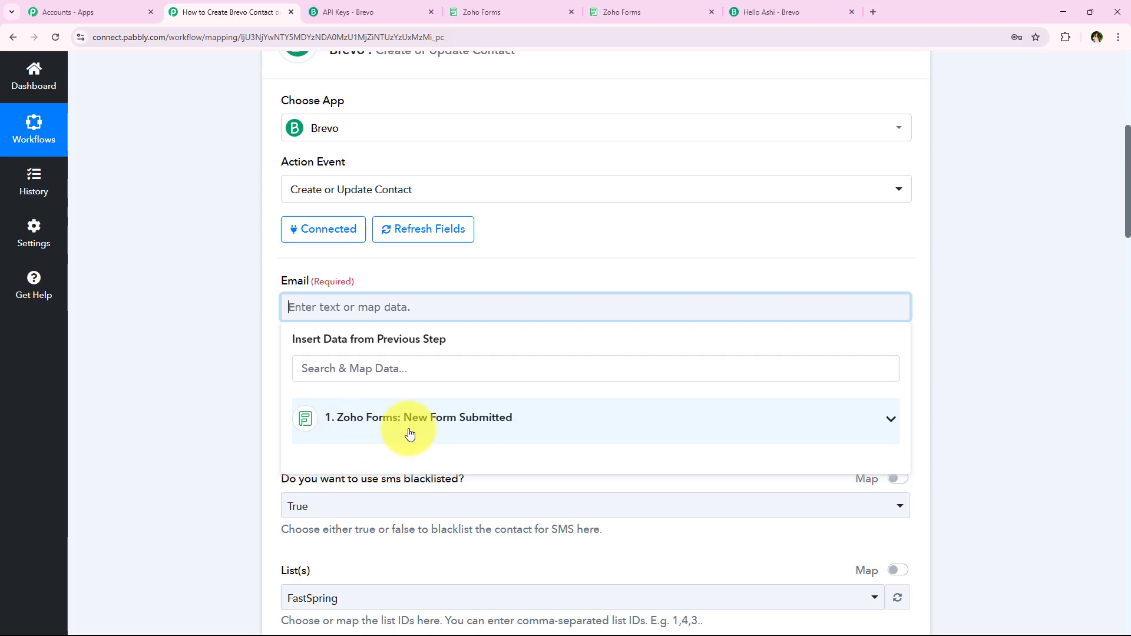
scroll(319, 377, down, 1)
click(319, 374)
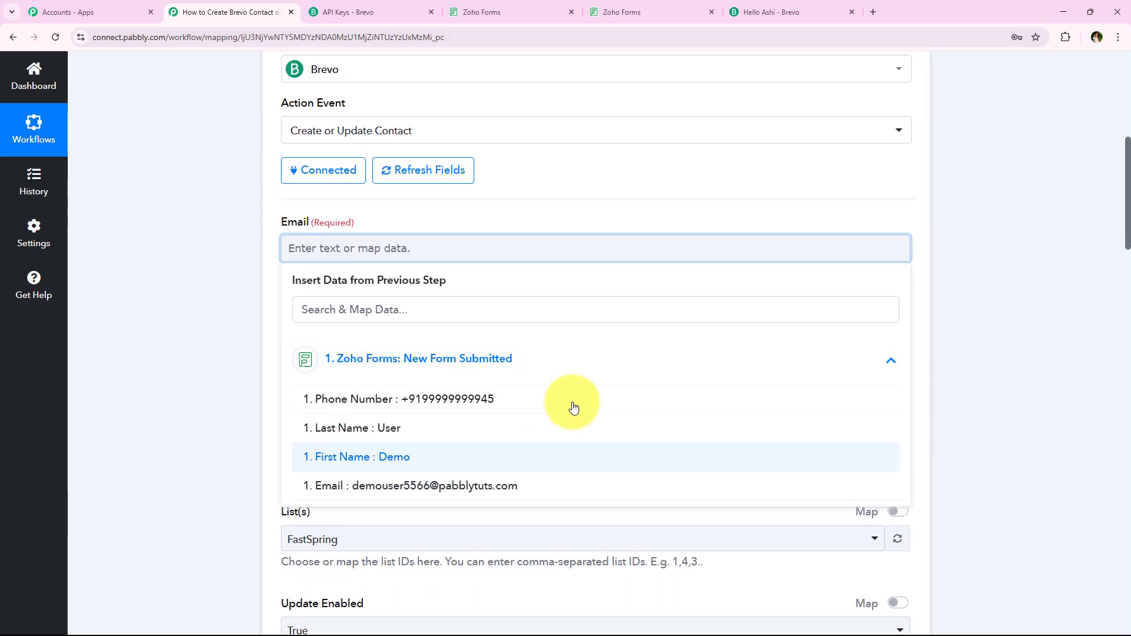
click(250, 304)
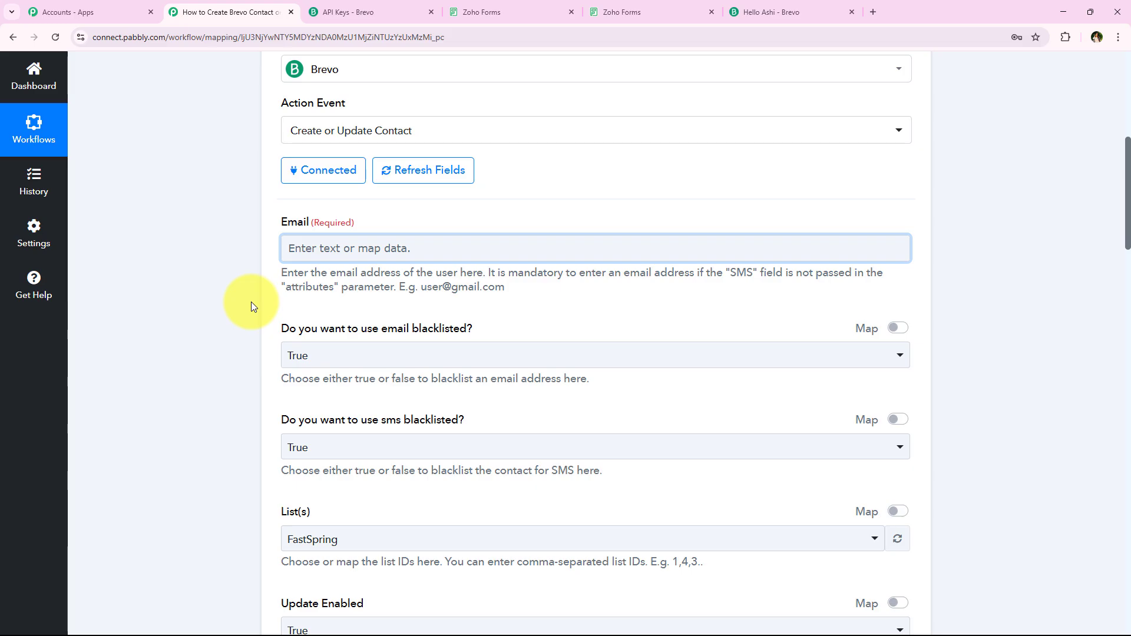
click(341, 250)
click(381, 358)
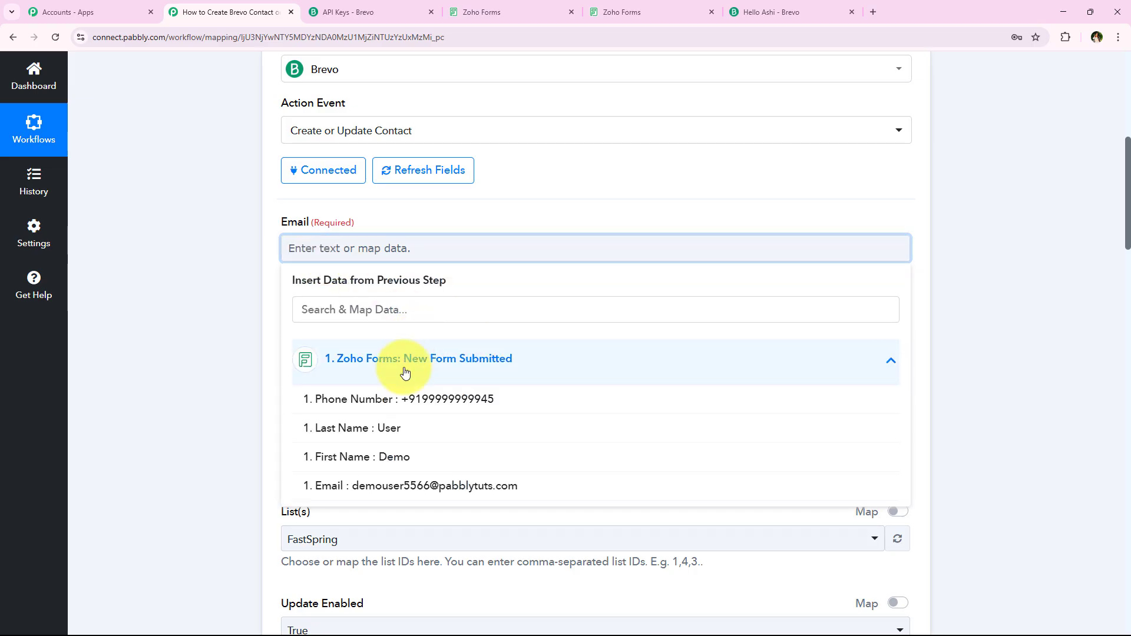
click(379, 486)
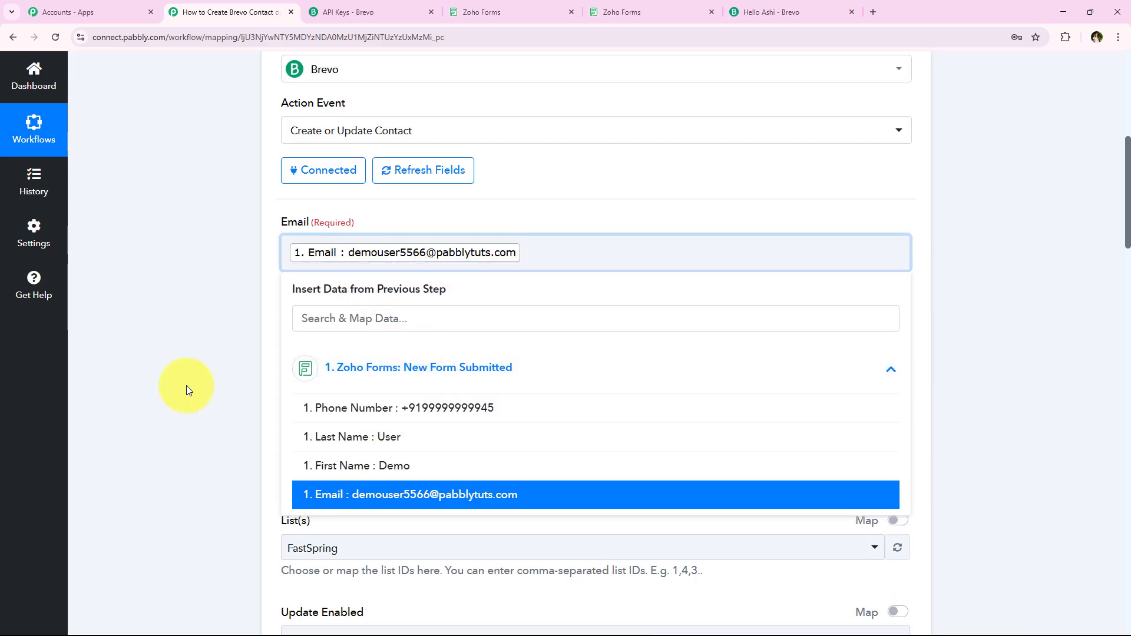
click(186, 385)
Choose True for both the email blacklisted and the SMS blacklisted options.
scroll(149, 223, down, 2)
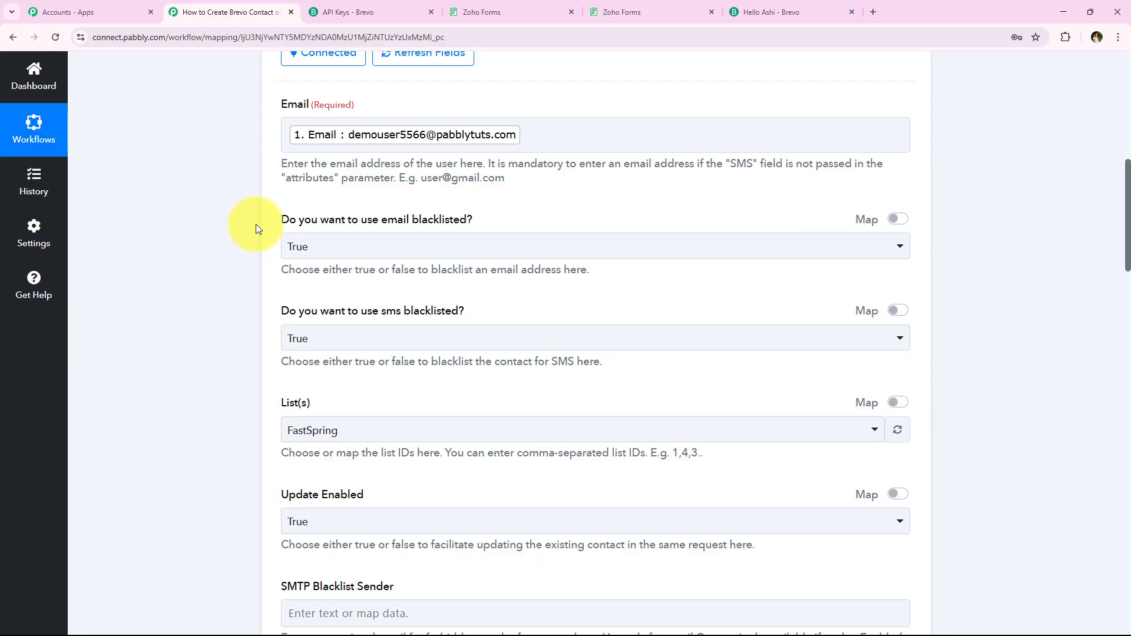
drag(256, 224, 345, 224)
drag(465, 219, 466, 220)
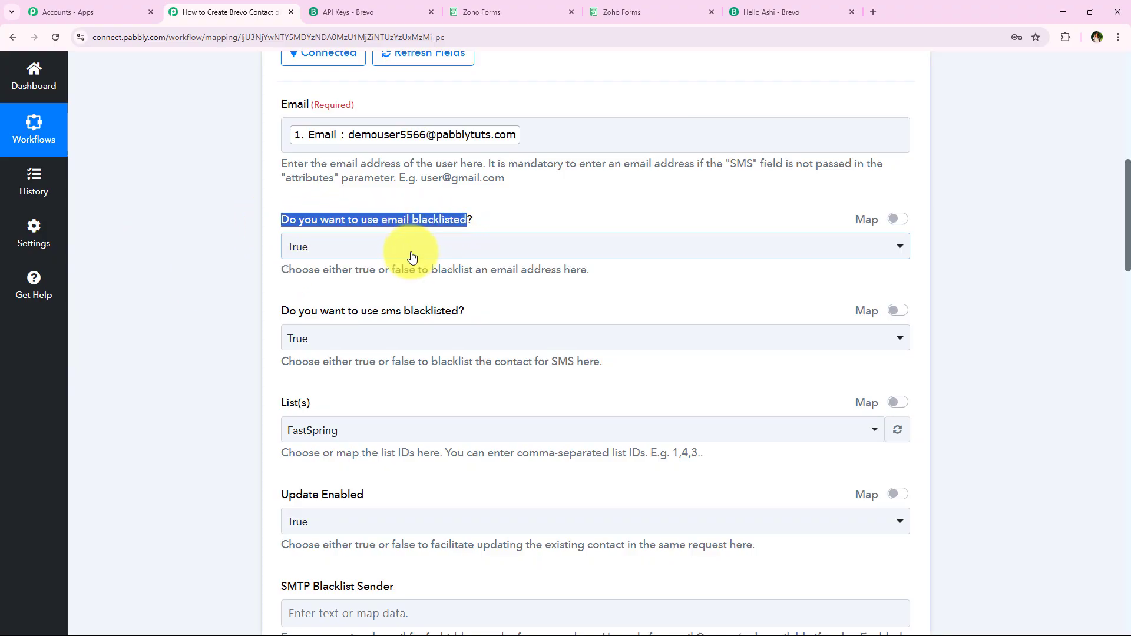
click(405, 252)
click(328, 313)
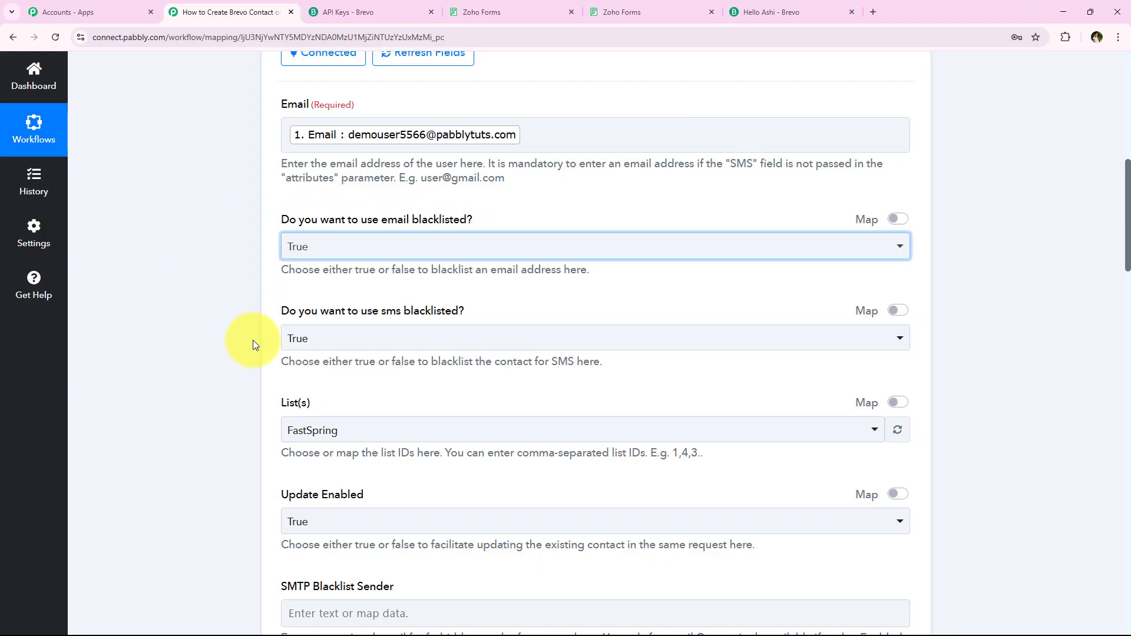
scroll(252, 341, down, 1)
drag(249, 251, 340, 253)
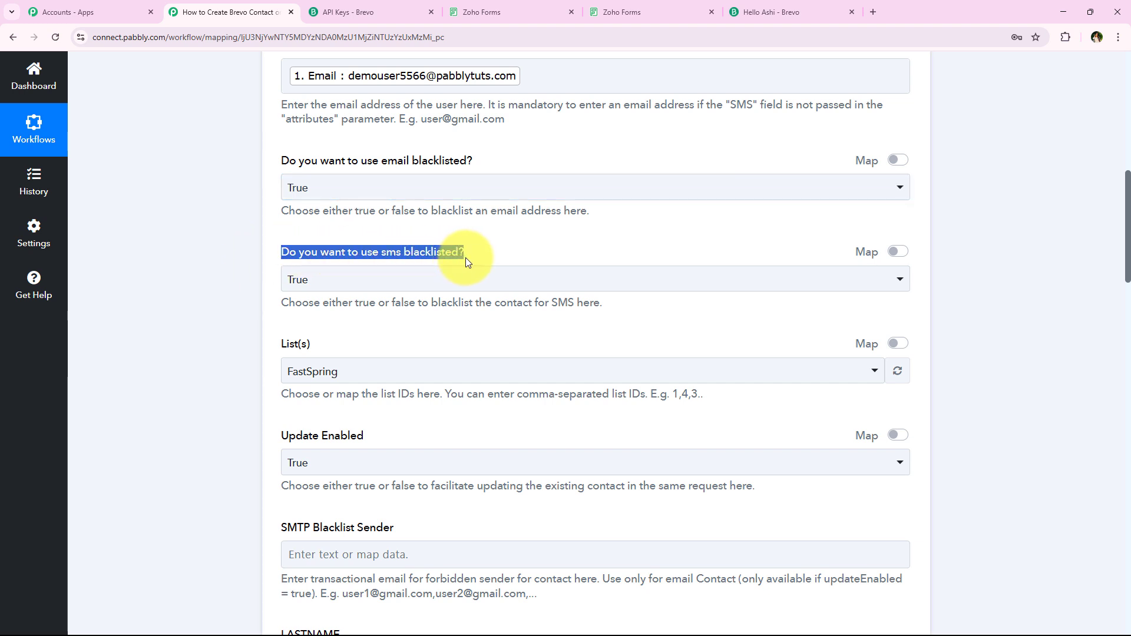
click(441, 292)
click(314, 281)
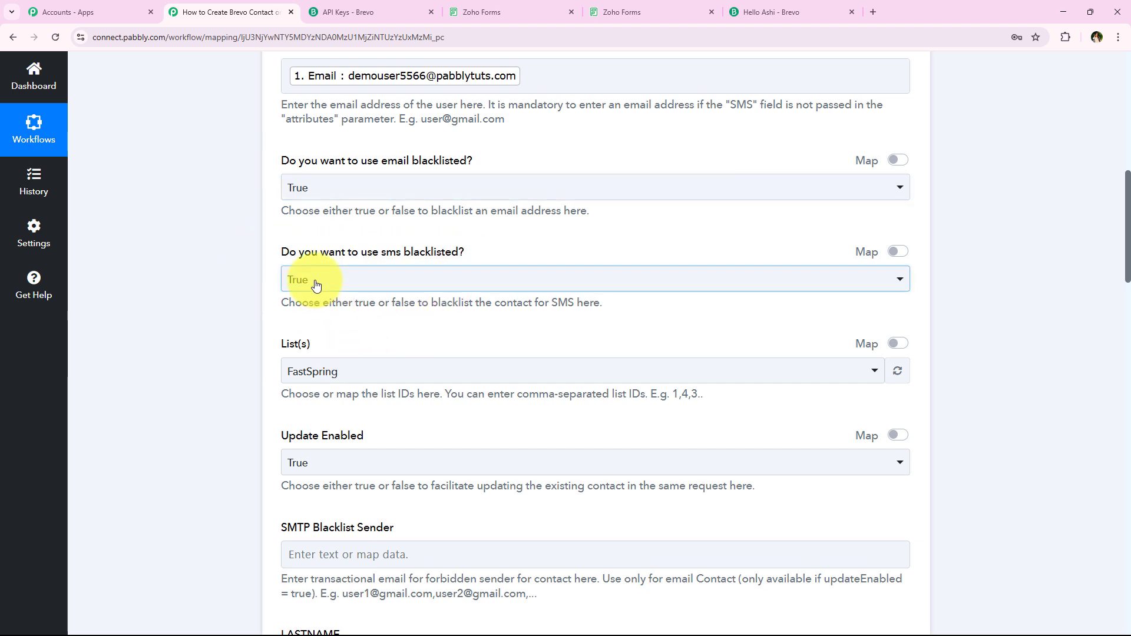
click(231, 289)
Choose New Leads as the Brevo list that receives the contact.
scroll(222, 338, down, 1)
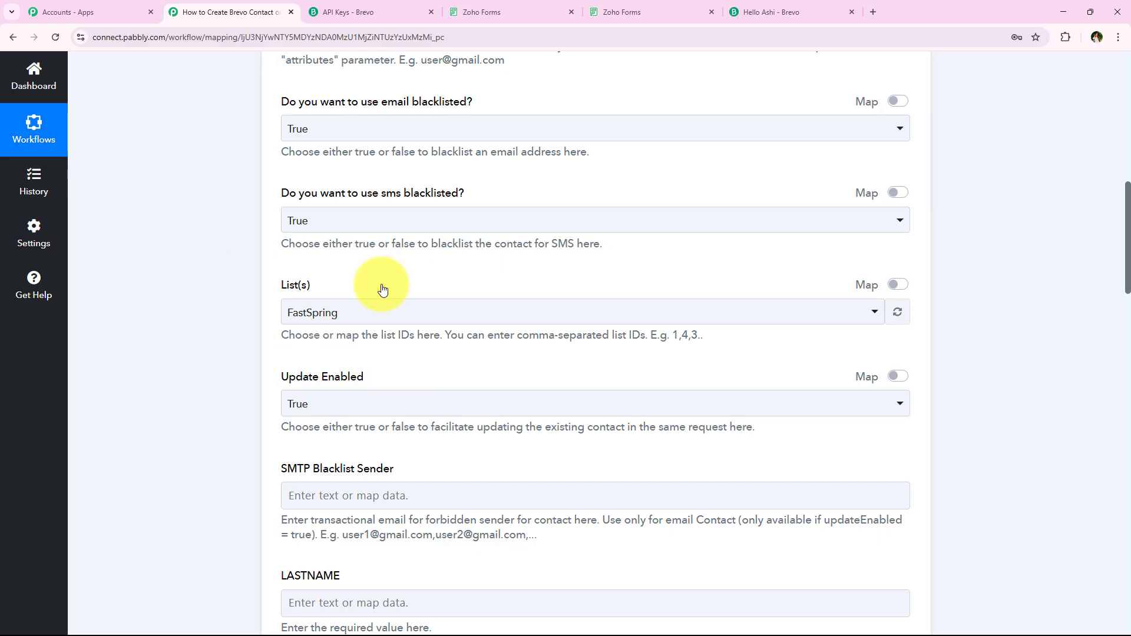
scroll(243, 340, up, 3)
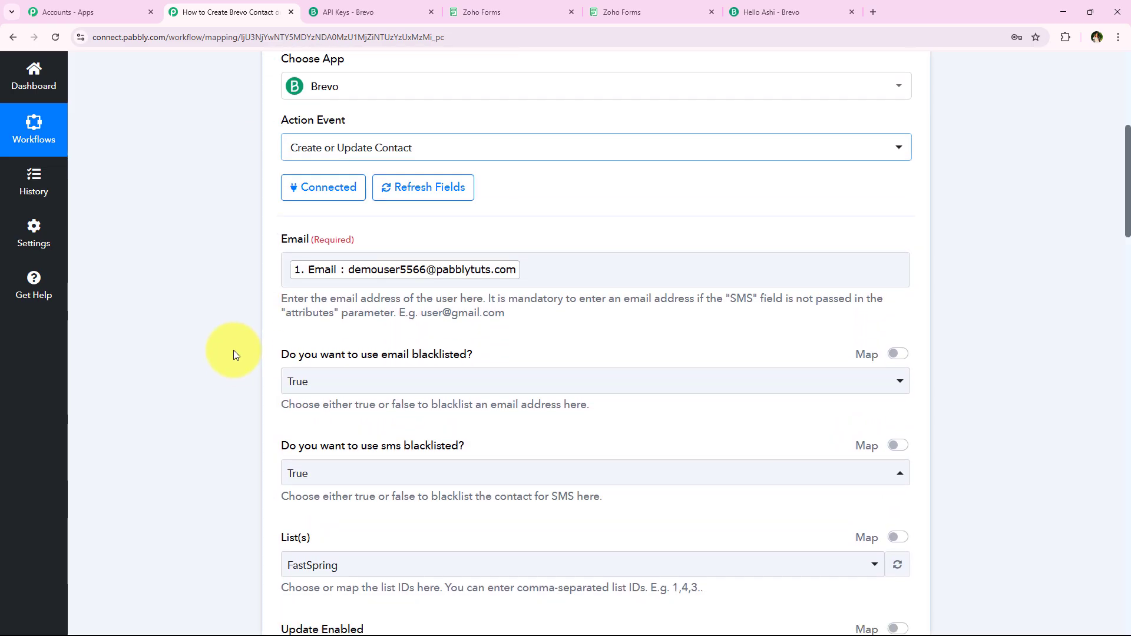
scroll(324, 307, down, 4)
click(325, 268)
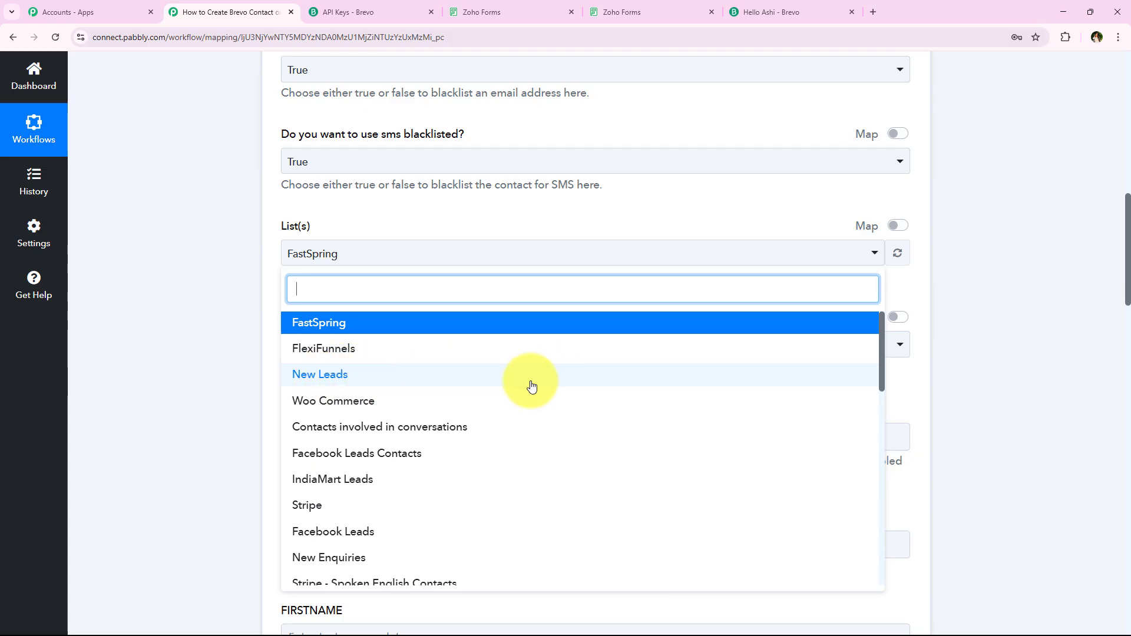
scroll(467, 432, down, 6)
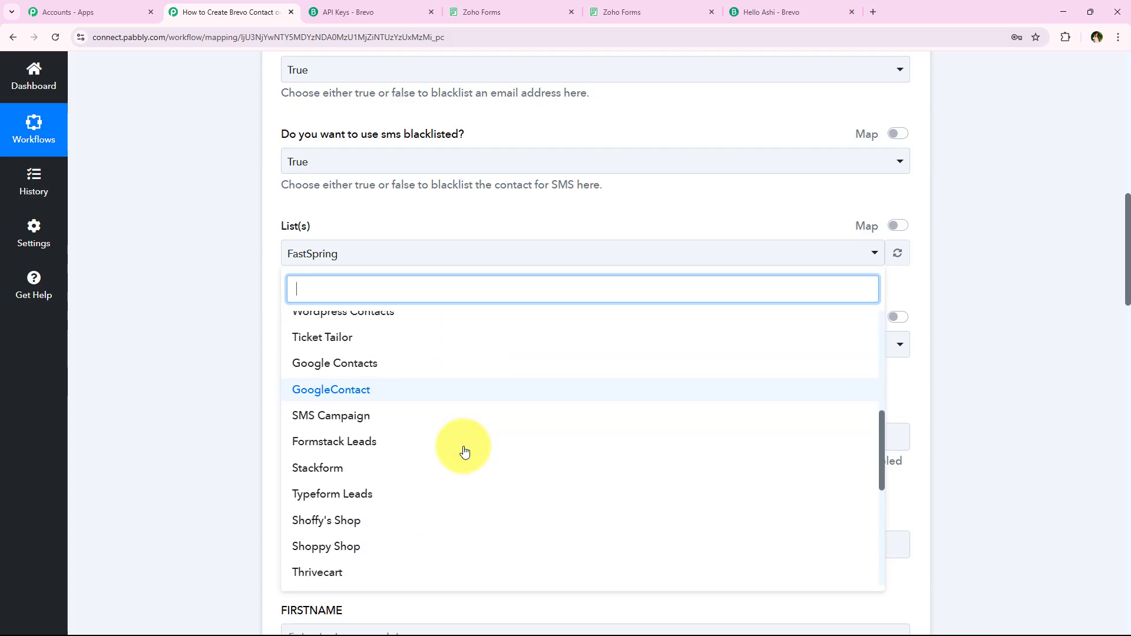
scroll(463, 457, down, 5)
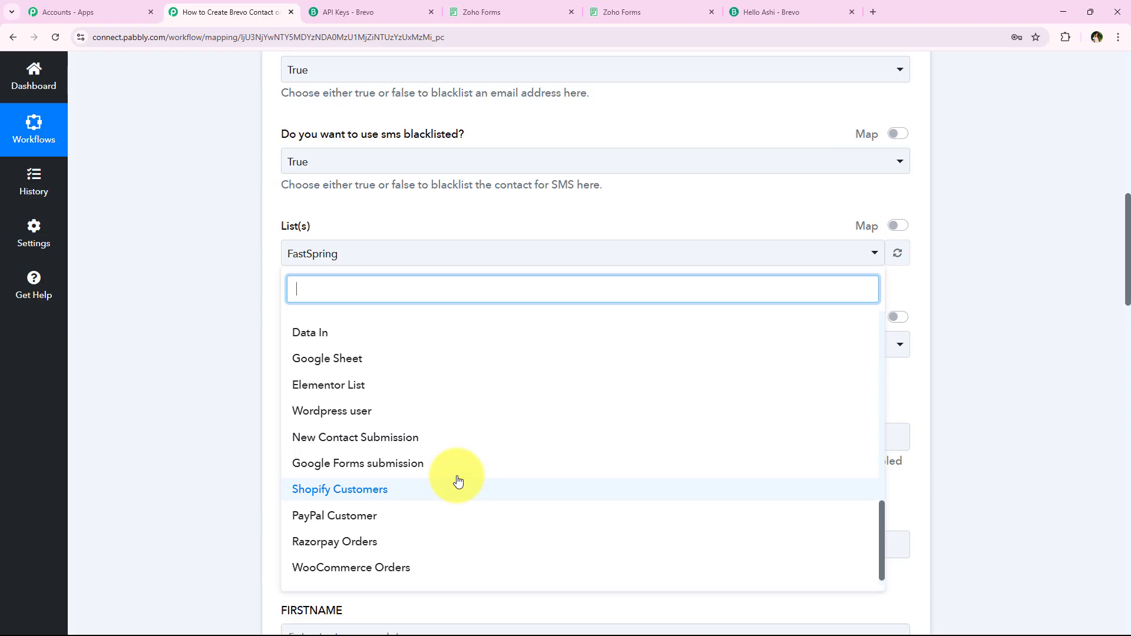
scroll(458, 482, up, 15)
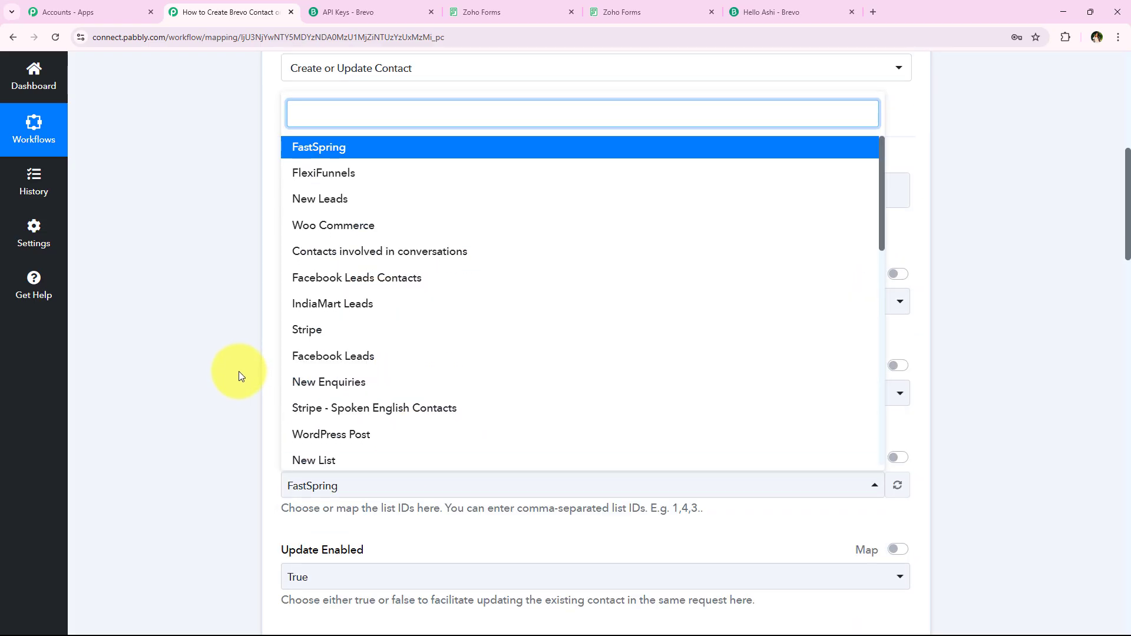
scroll(239, 371, down, 2)
click(417, 205)
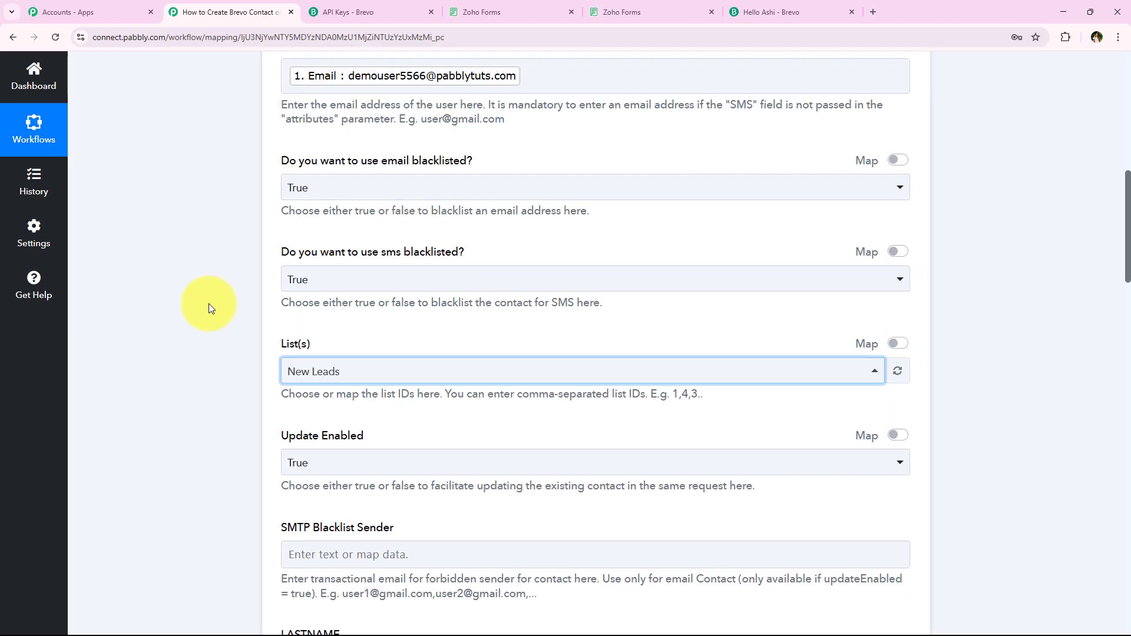
Map the LASTNAME field to the Last Name value from the Zoho Forms submission.
scroll(235, 371, down, 3)
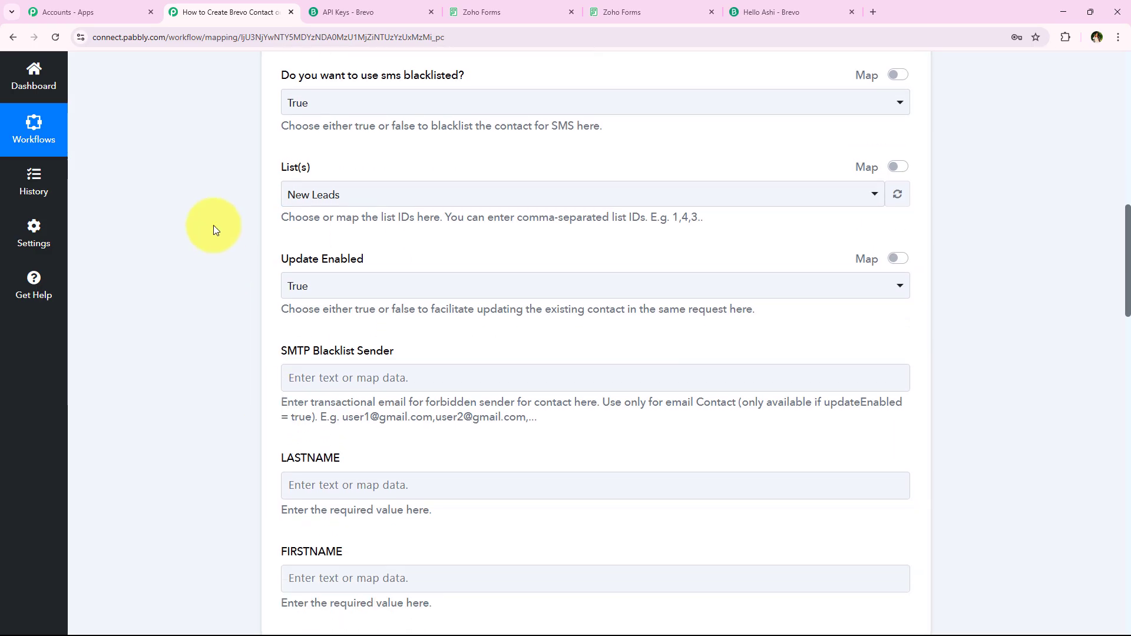
scroll(225, 251, down, 1)
scroll(186, 251, down, 1)
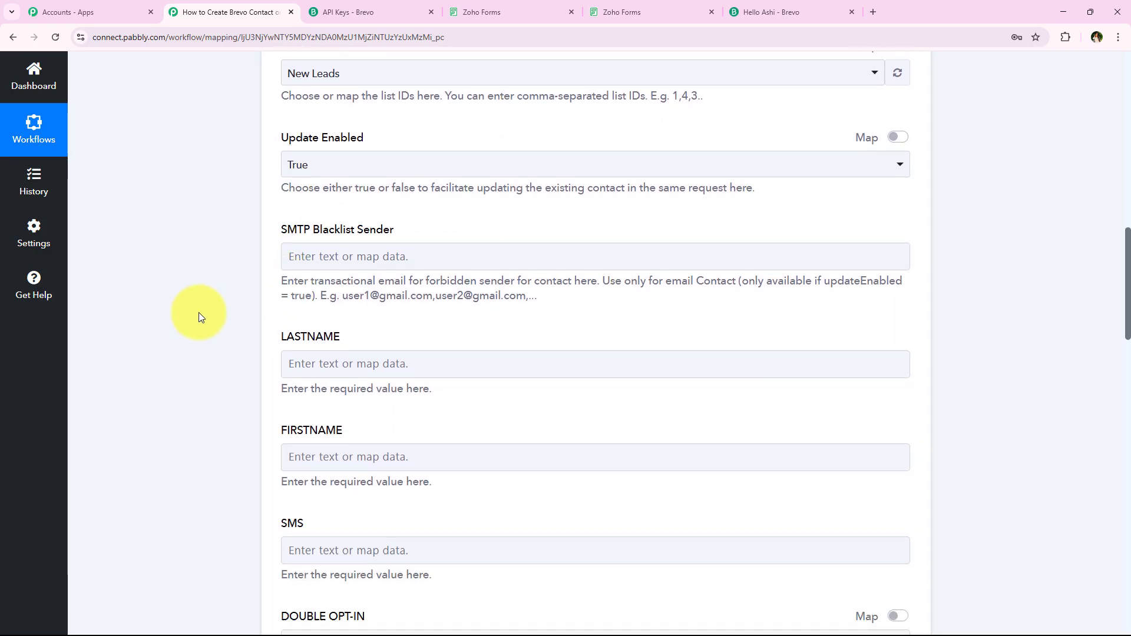
scroll(199, 312, down, 2)
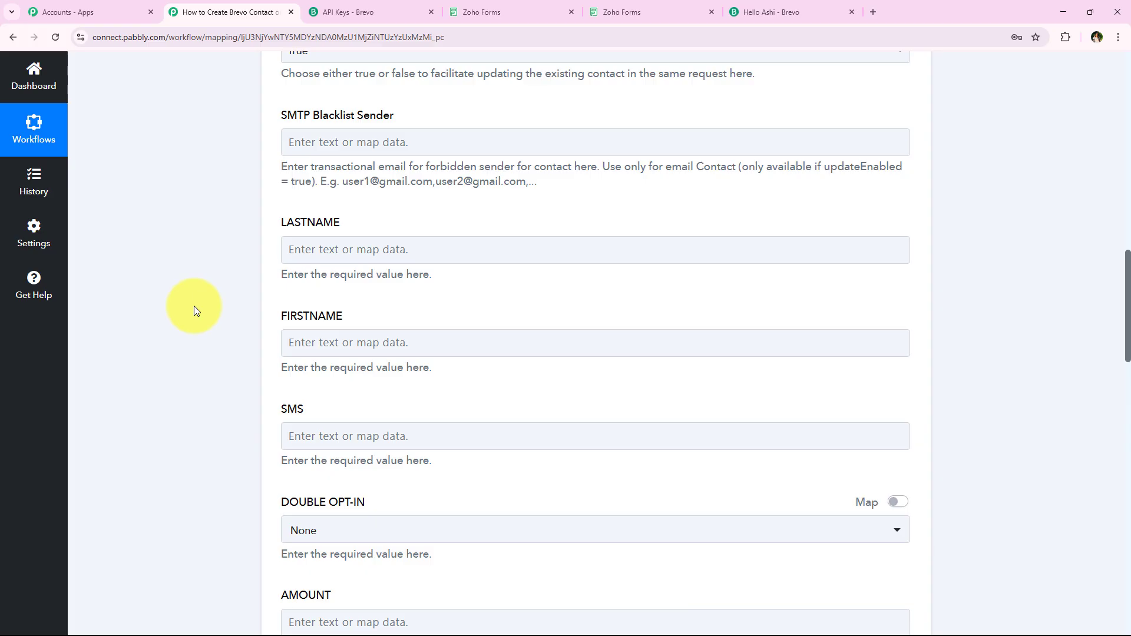
scroll(196, 311, down, 1)
click(301, 197)
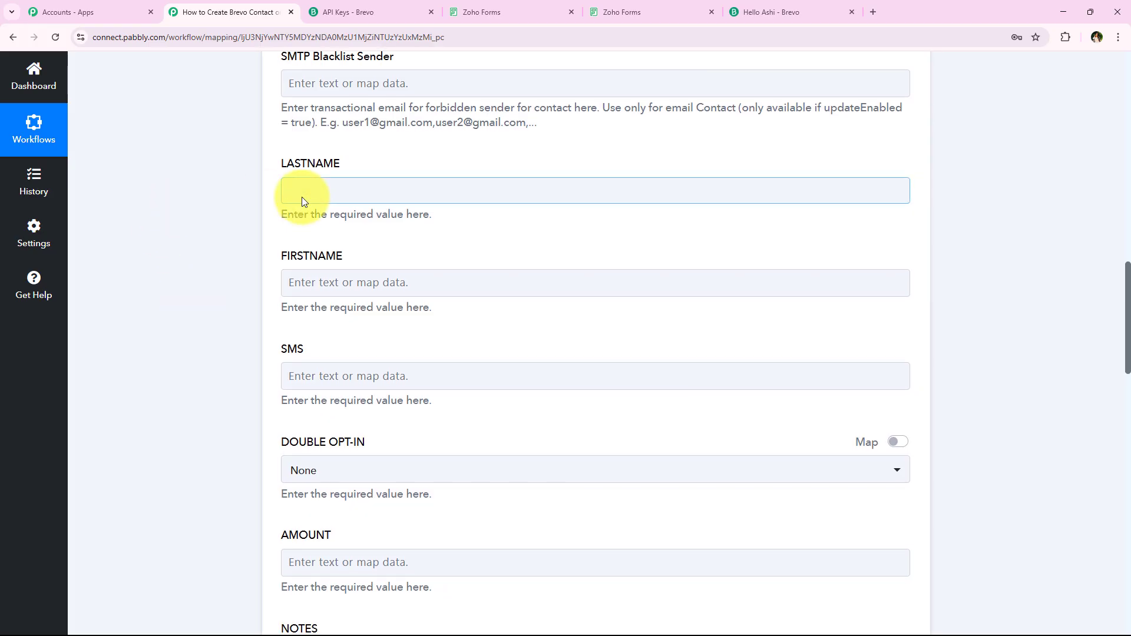
click(492, 321)
click(347, 377)
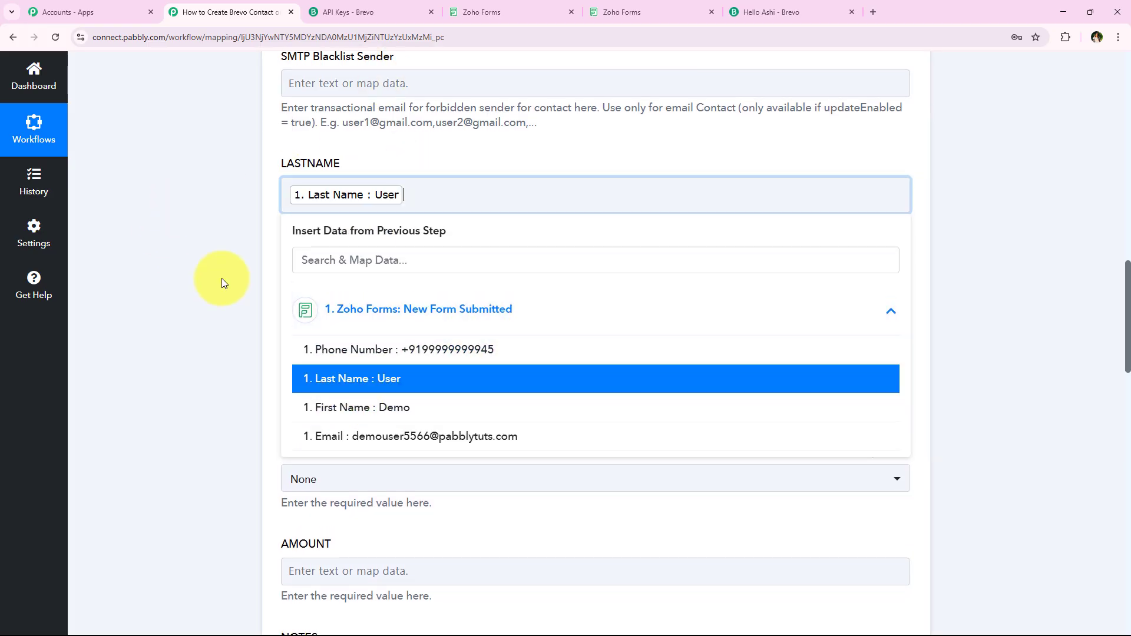
click(221, 282)
Map the FIRSTNAME field to the First Name value from the Zoho Forms submission.
click(298, 296)
click(405, 407)
click(391, 427)
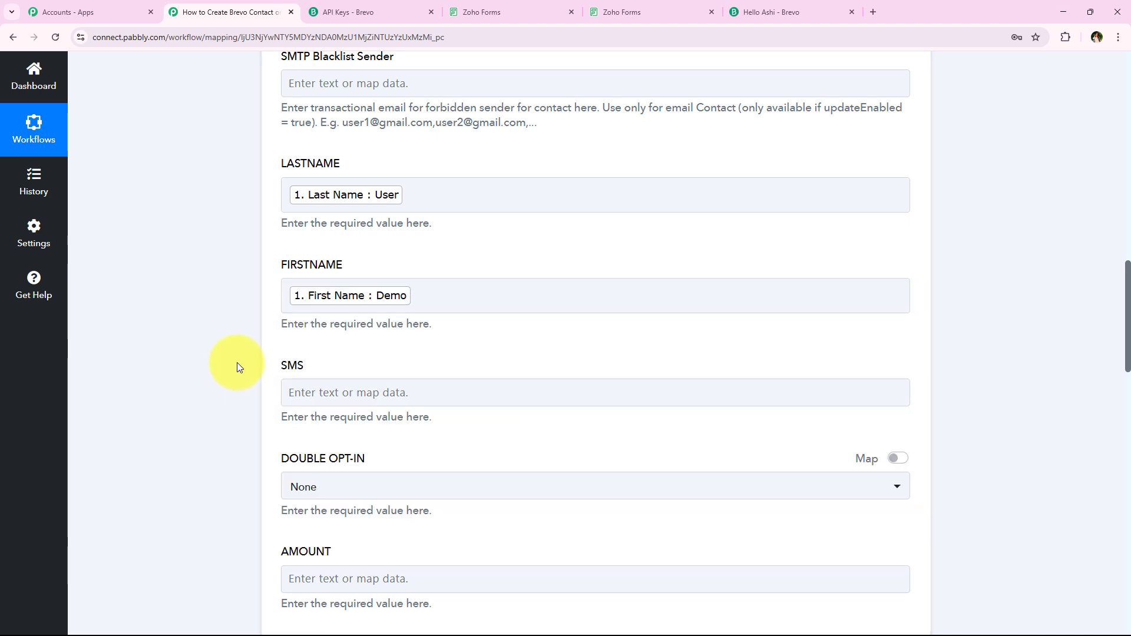
Look through the remaining contact fields from SMS to LINKEDIN in the Brevo action.
scroll(236, 366, down, 10)
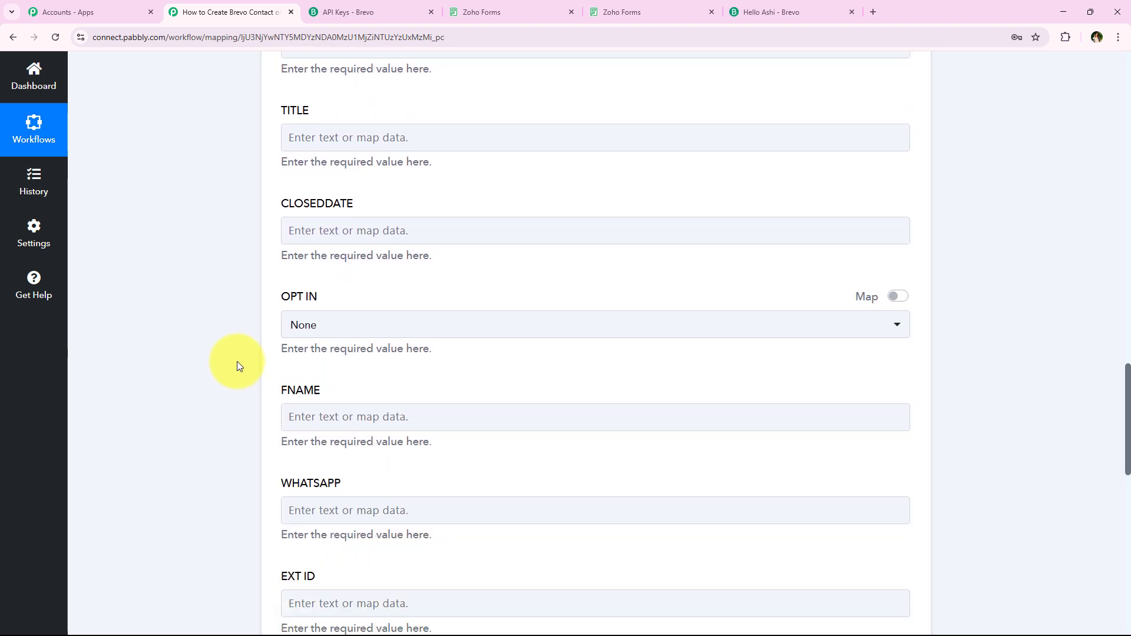
scroll(237, 362, down, 9)
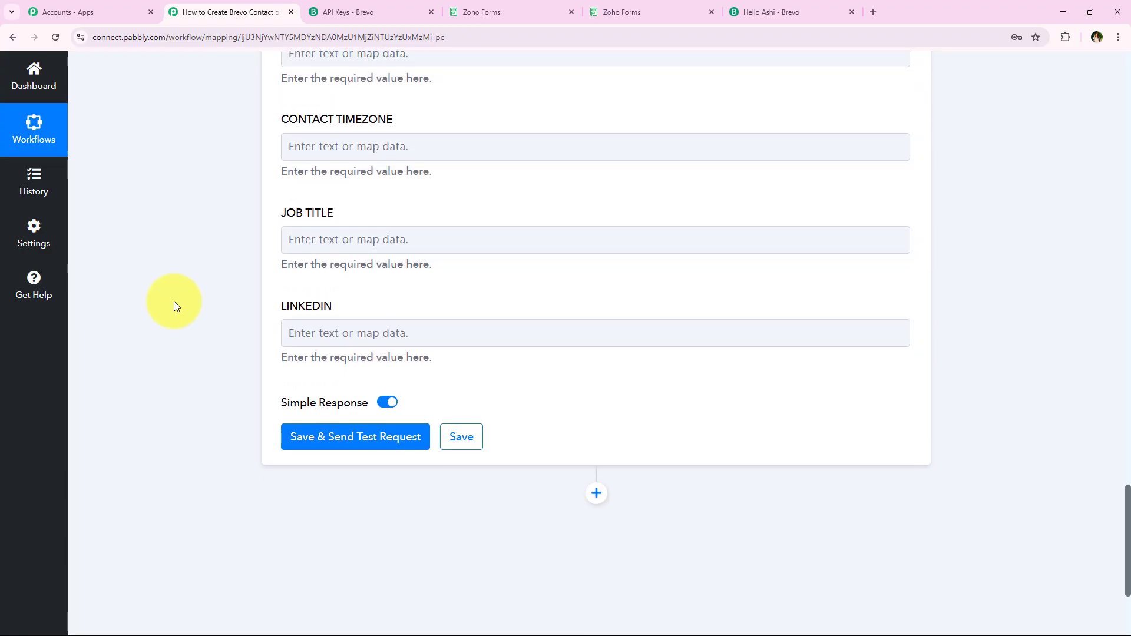
scroll(228, 377, up, 12)
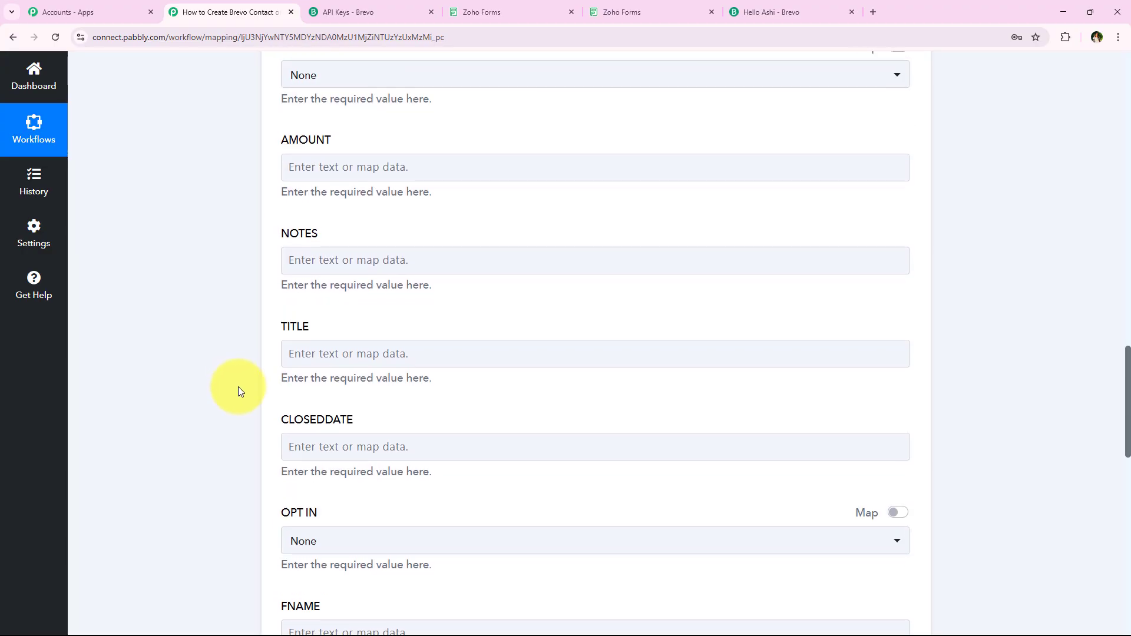
scroll(238, 388, up, 7)
scroll(250, 320, down, 3)
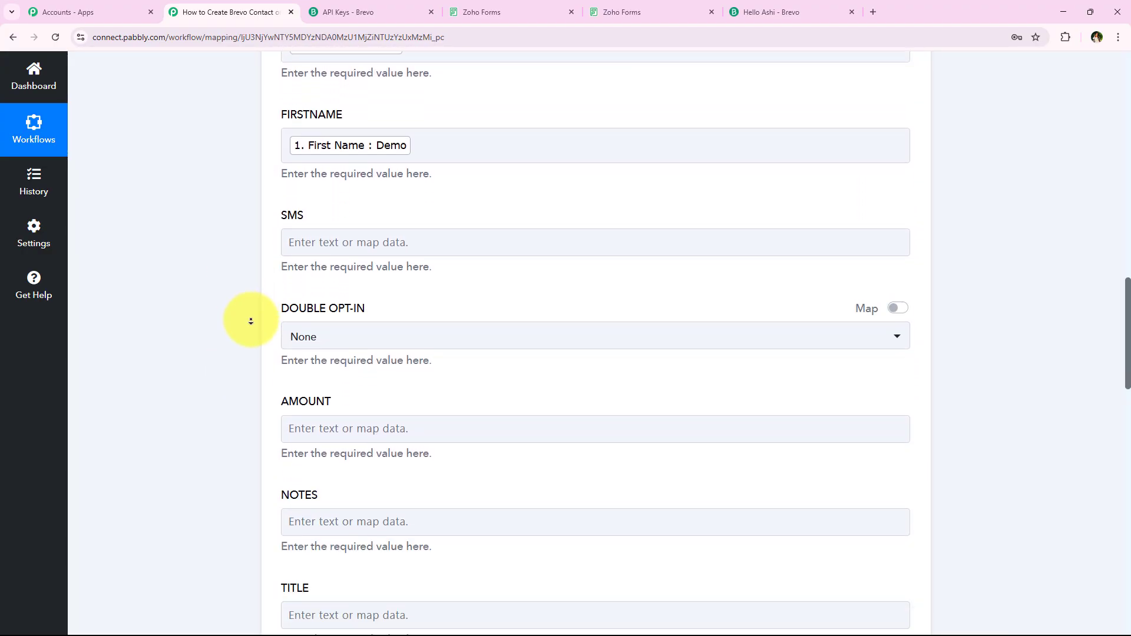
scroll(251, 322, down, 8)
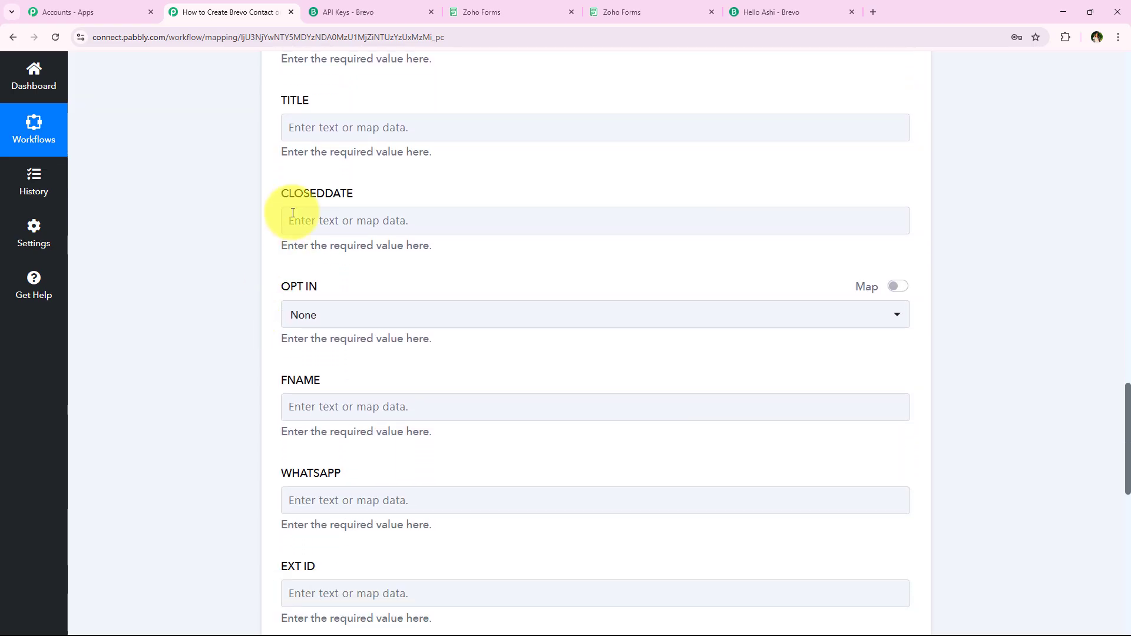
scroll(249, 183, down, 4)
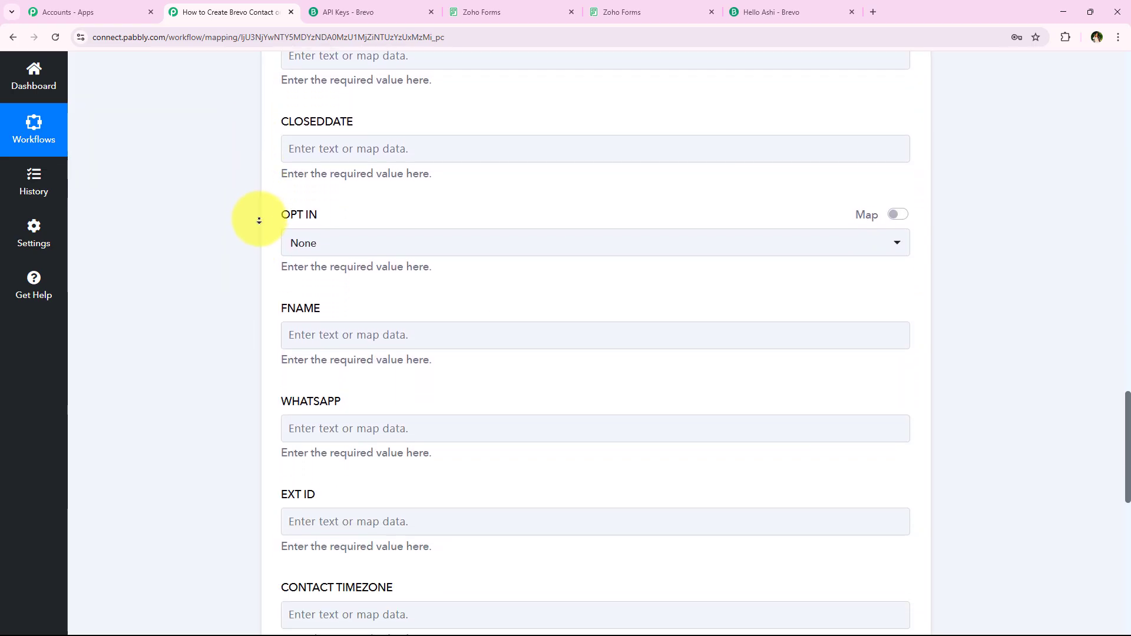
Save the Brevo action, send a test request, and check the Id in the received response.
scroll(263, 240, down, 8)
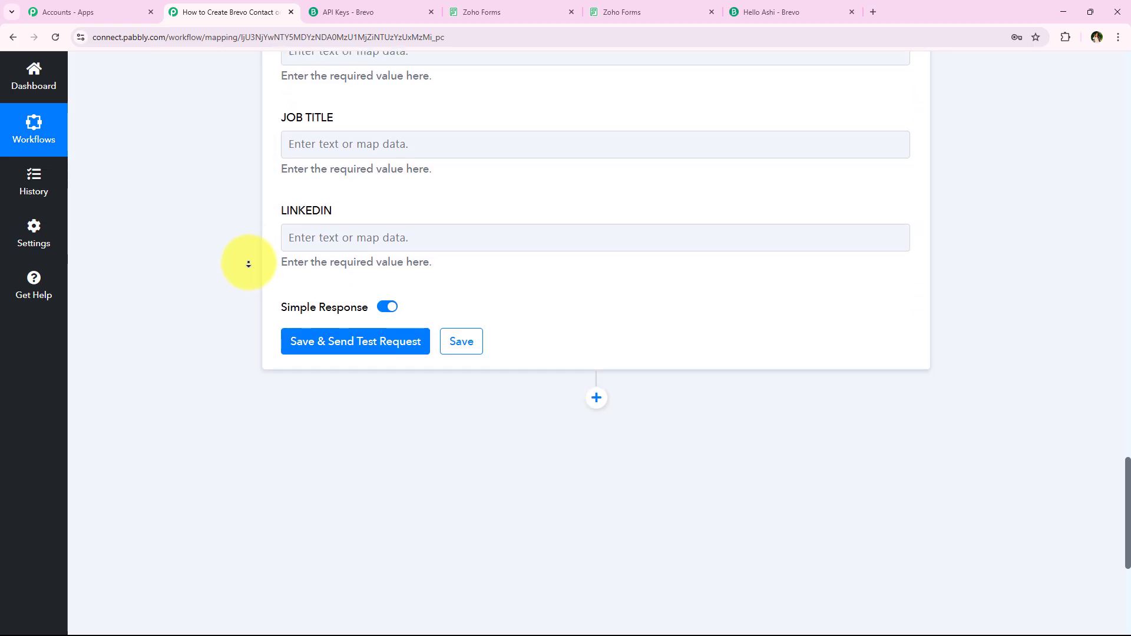
click(365, 247)
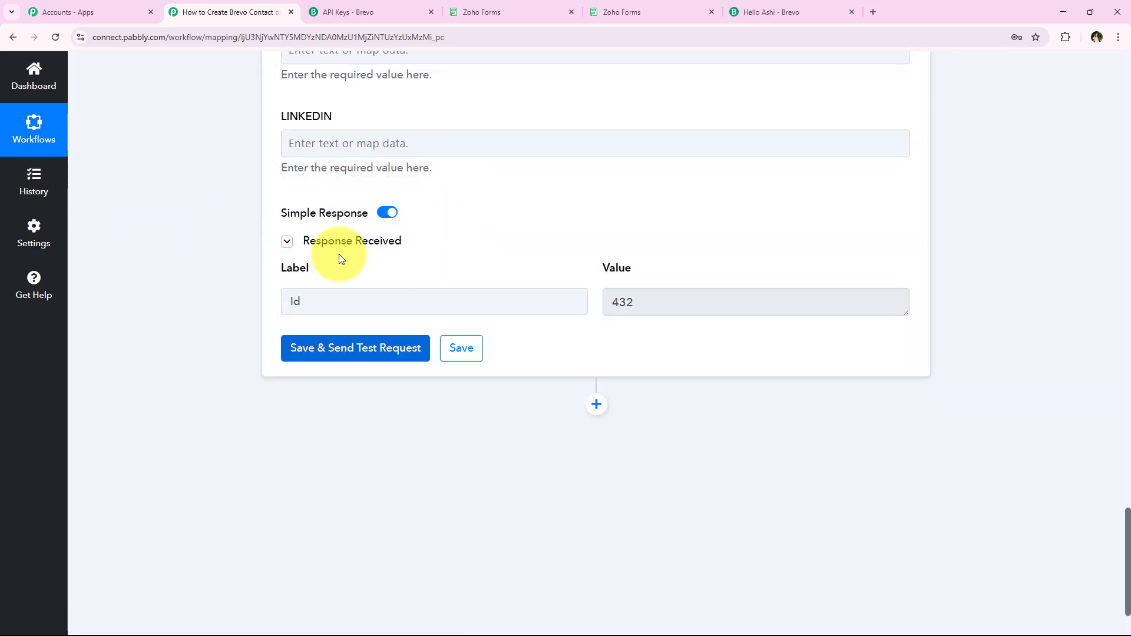
double_click(518, 301)
drag(813, 305, 424, 295)
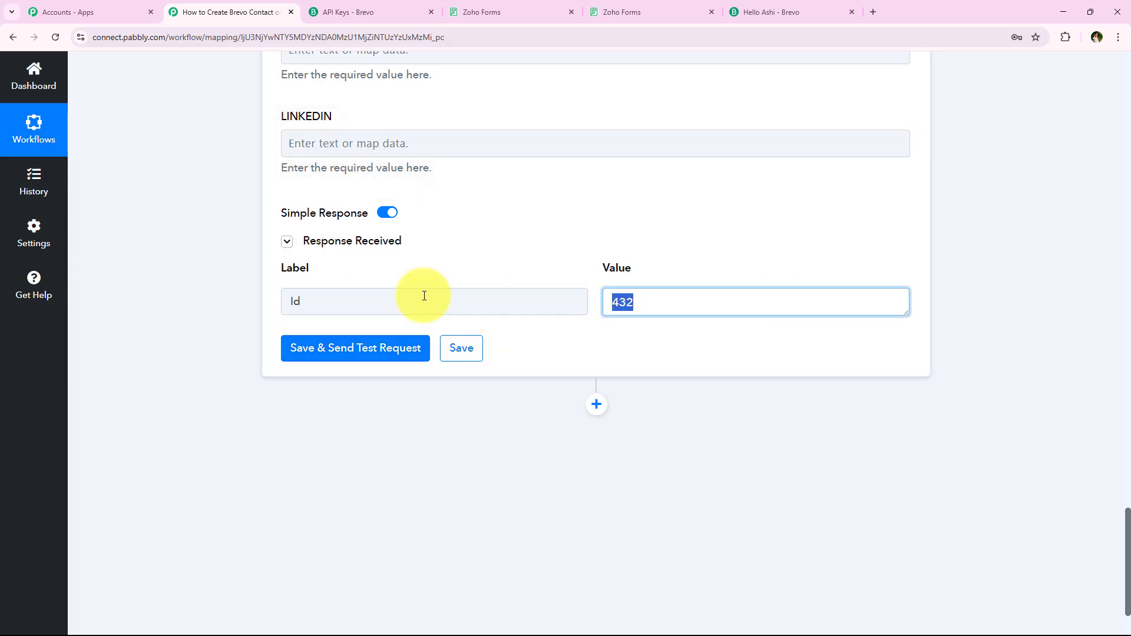
click(674, 486)
double_click(623, 304)
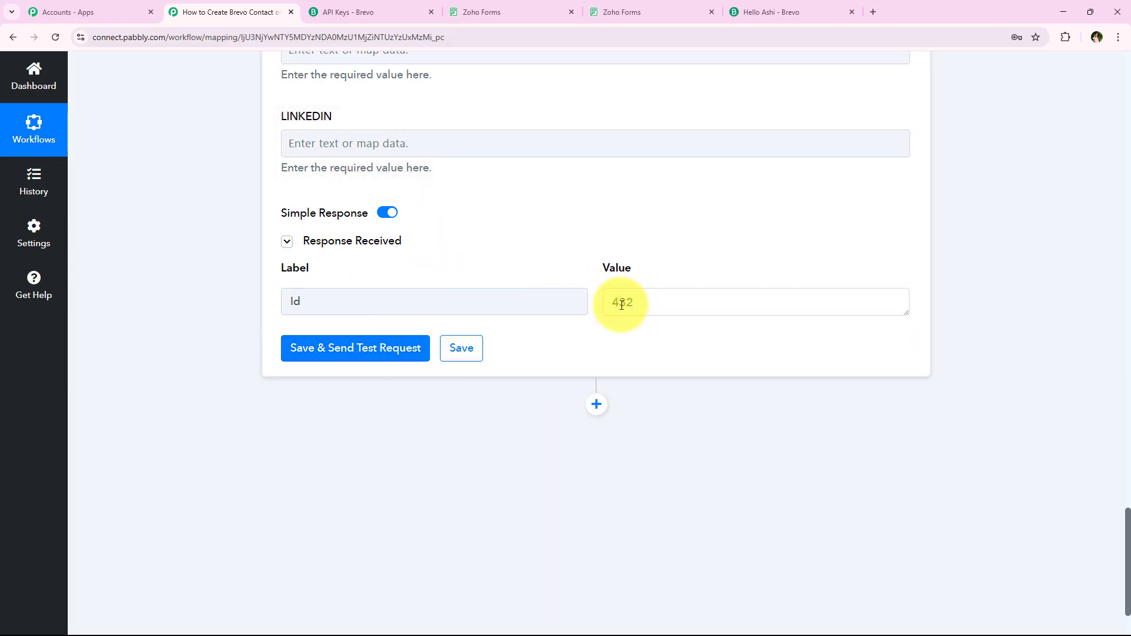
click(147, 423)
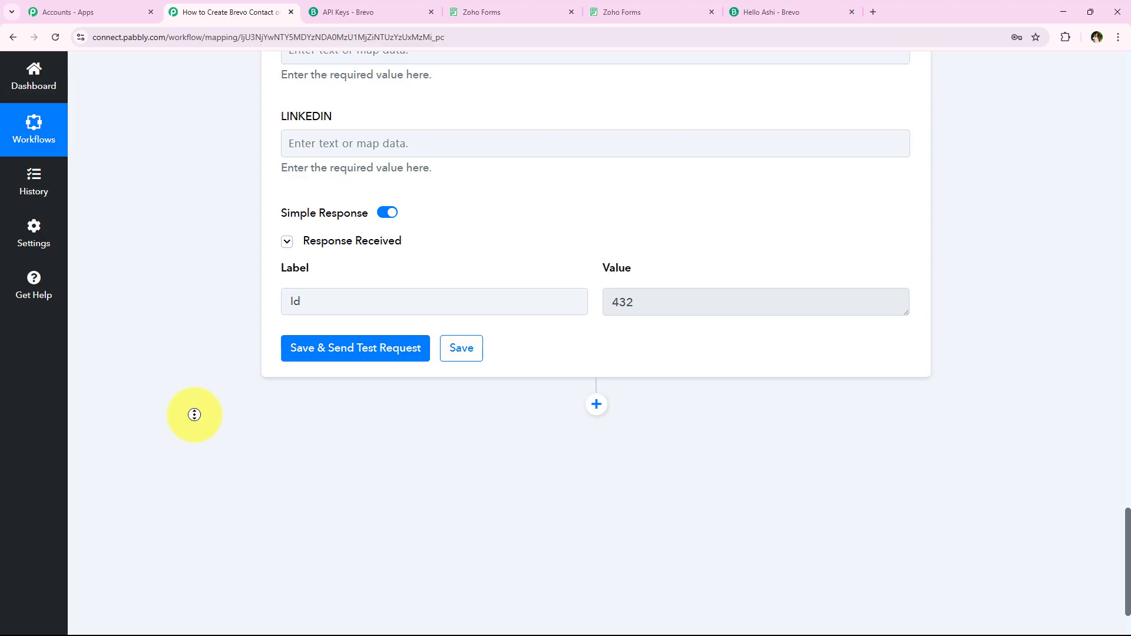
Collapse the Brevo Create or Update Contact action in the workflow.
scroll(194, 414, up, 6)
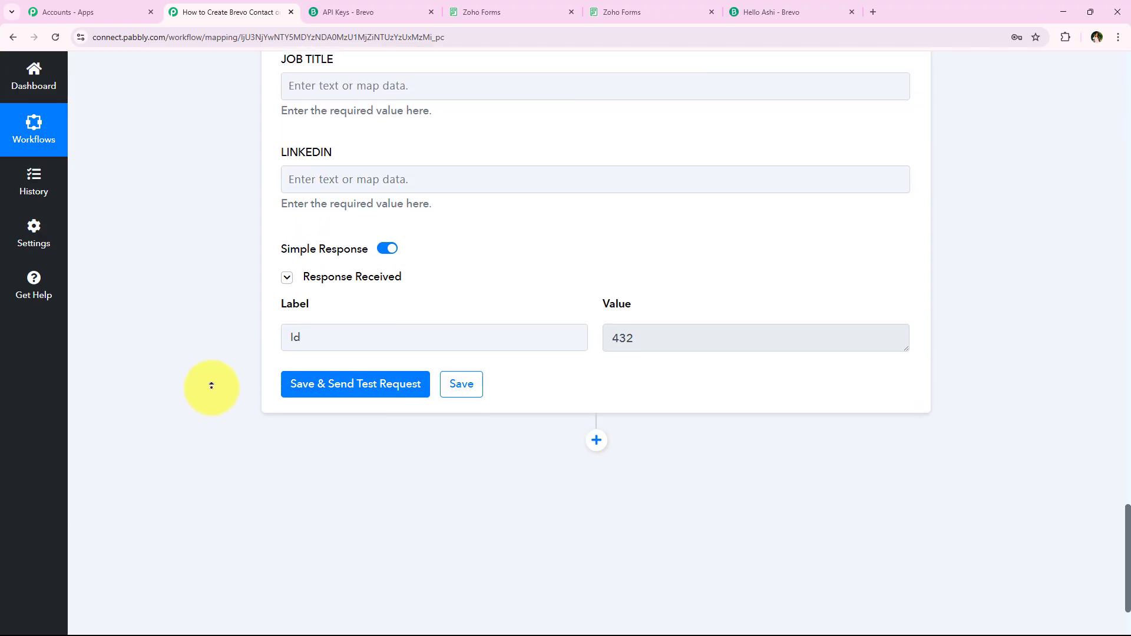
scroll(243, 312, up, 20)
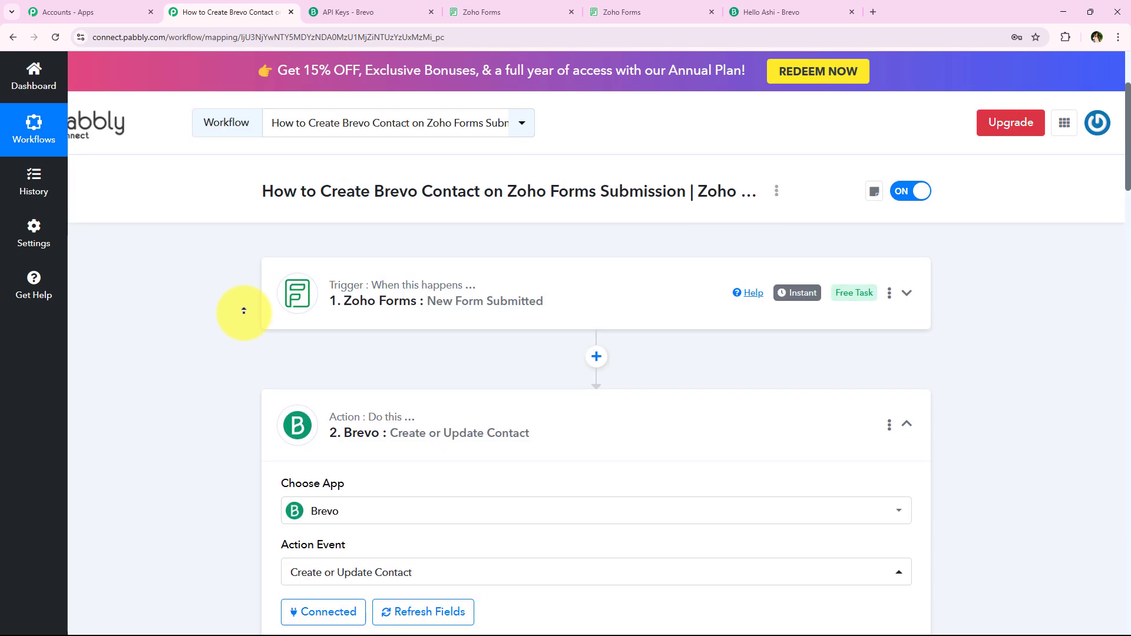
click(512, 416)
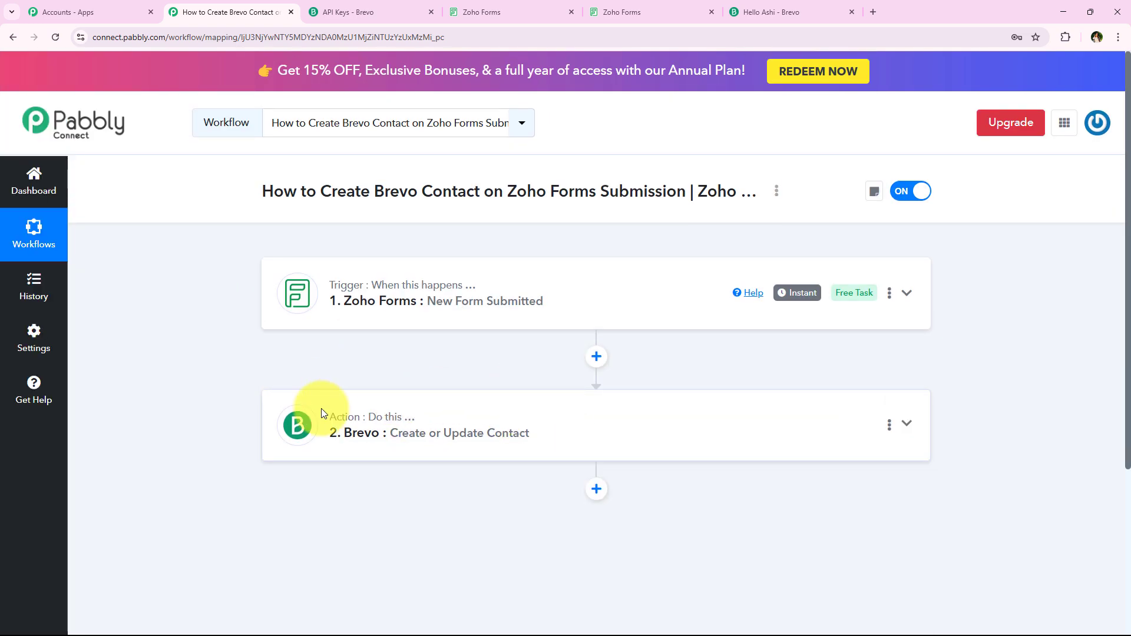
Switch to Brevo and open the New Leads list from the contact lists.
click(819, 7)
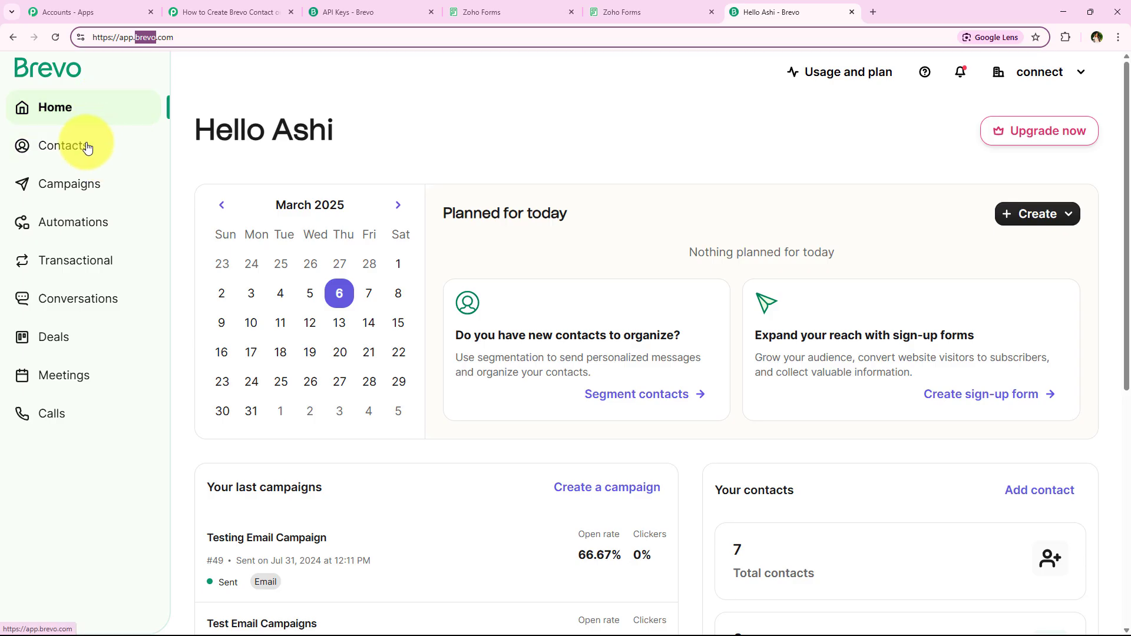
click(52, 153)
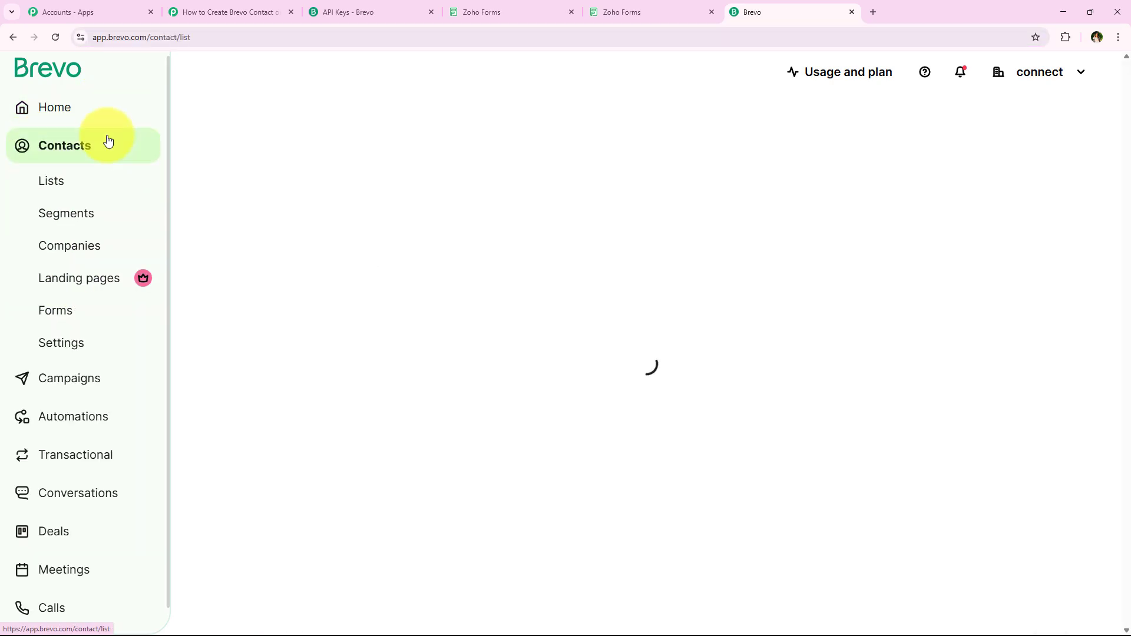
click(53, 183)
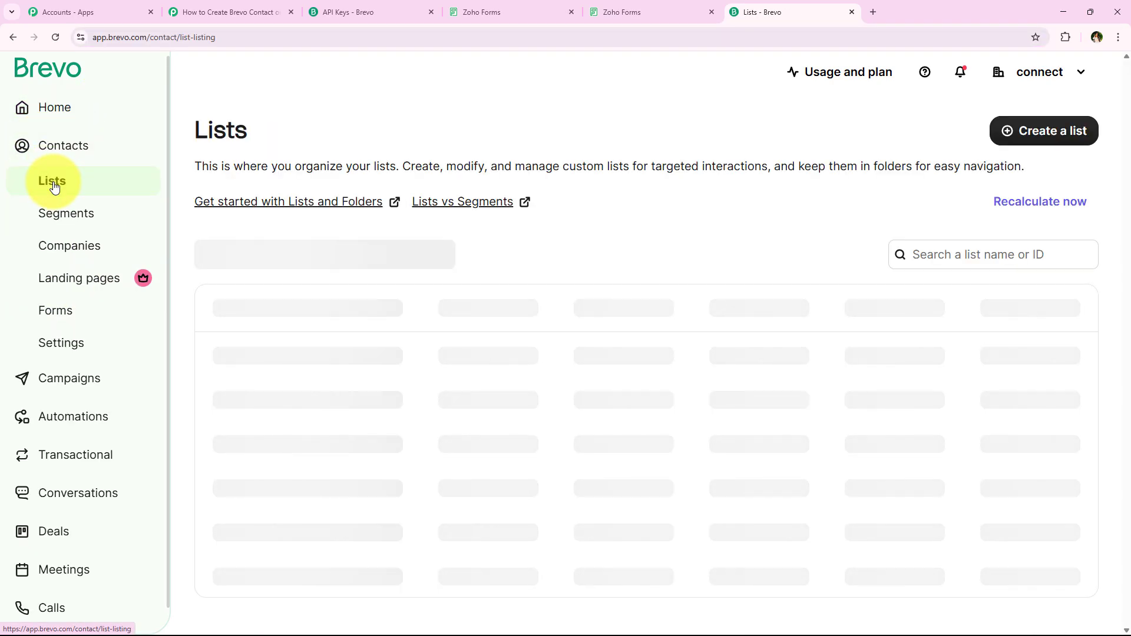
scroll(399, 318, down, 1)
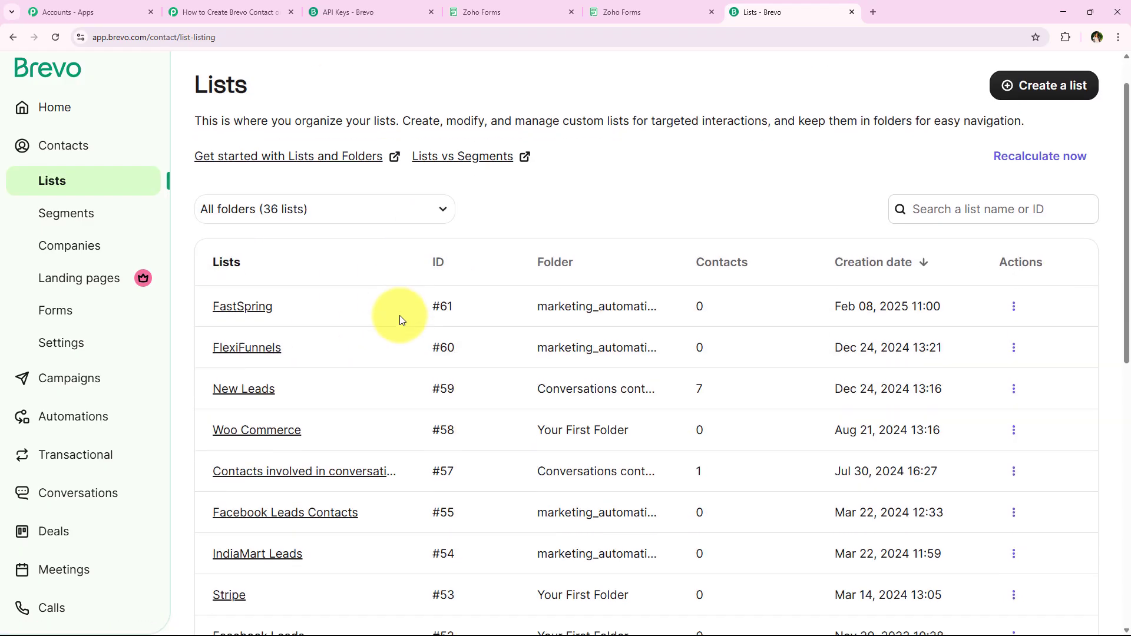
scroll(400, 318, down, 1)
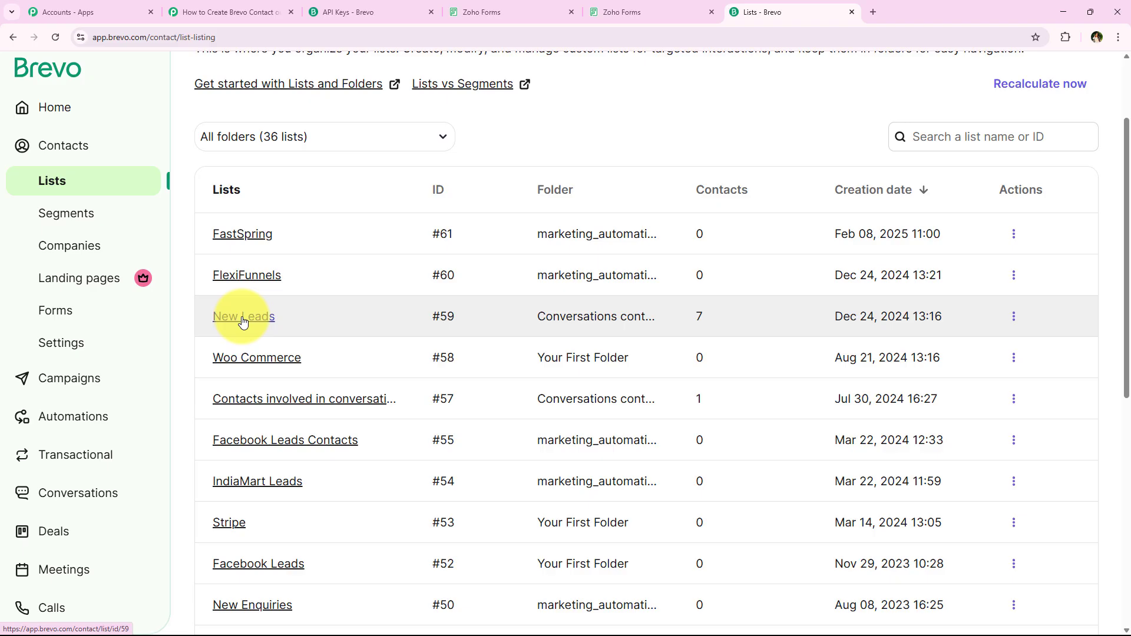
click(273, 320)
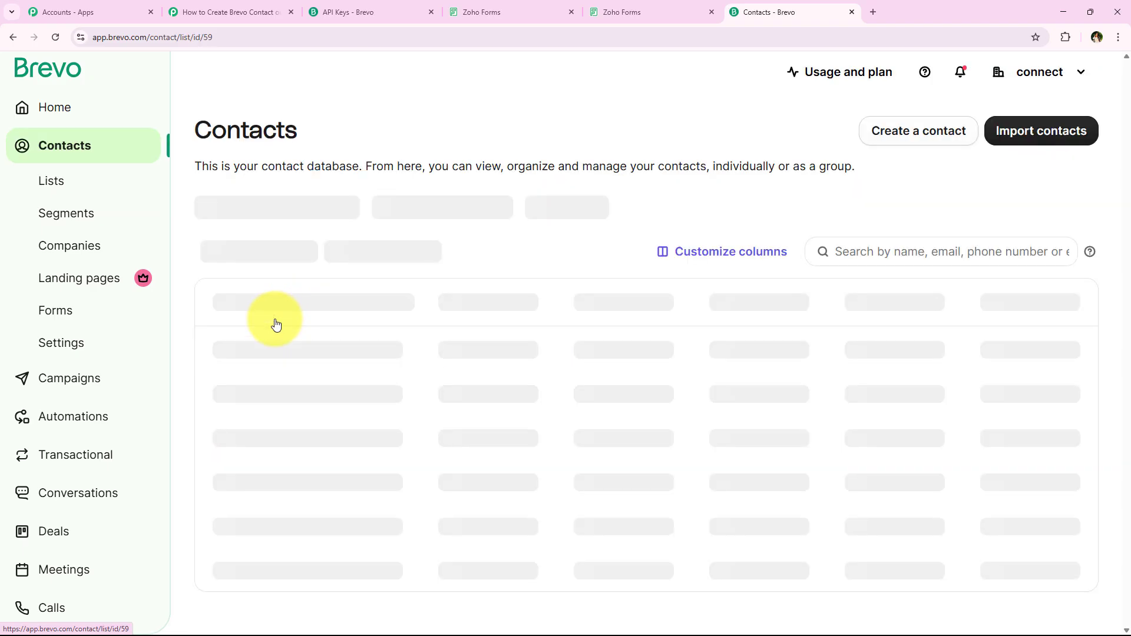
Check the newest New Leads contact's email and name details in Brevo, and return to the contact list.
scroll(449, 320, down, 2)
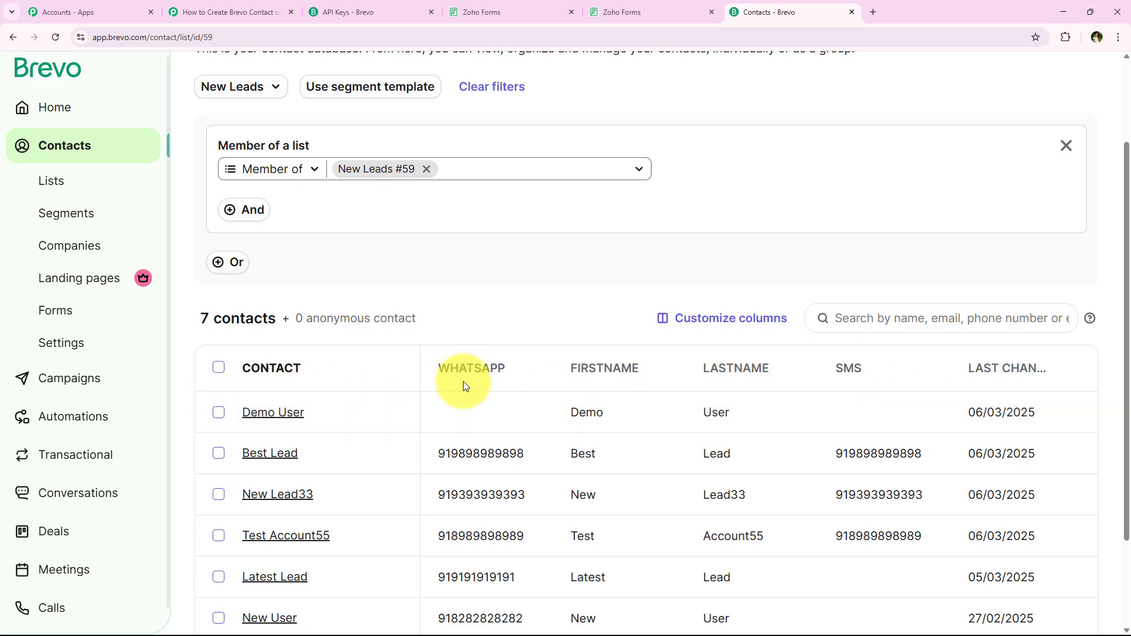
click(272, 412)
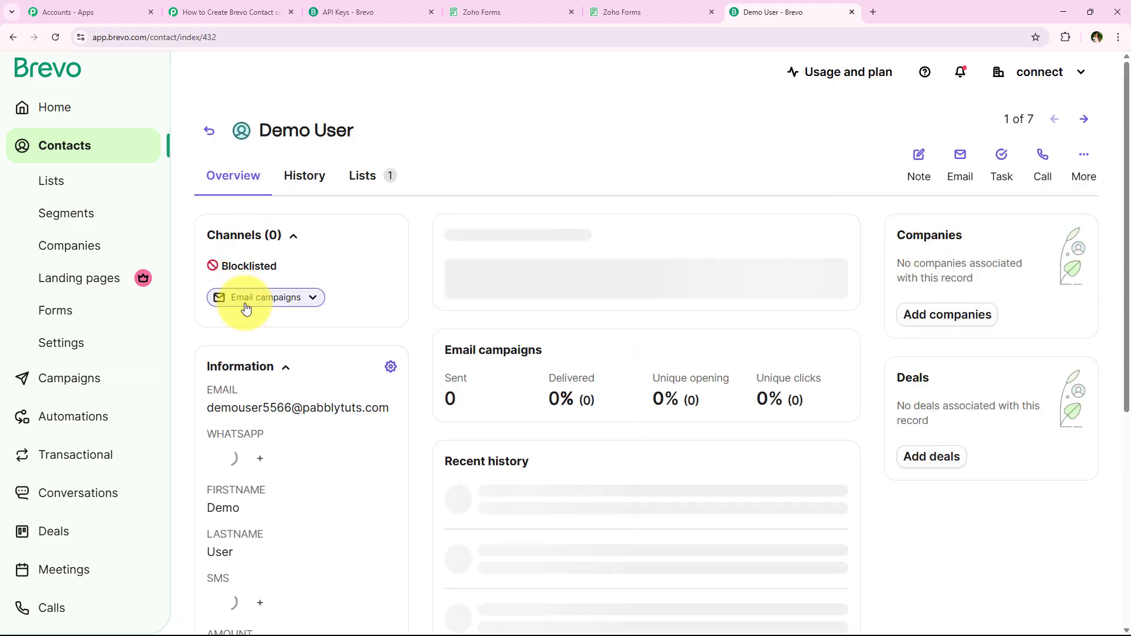
scroll(292, 338, down, 3)
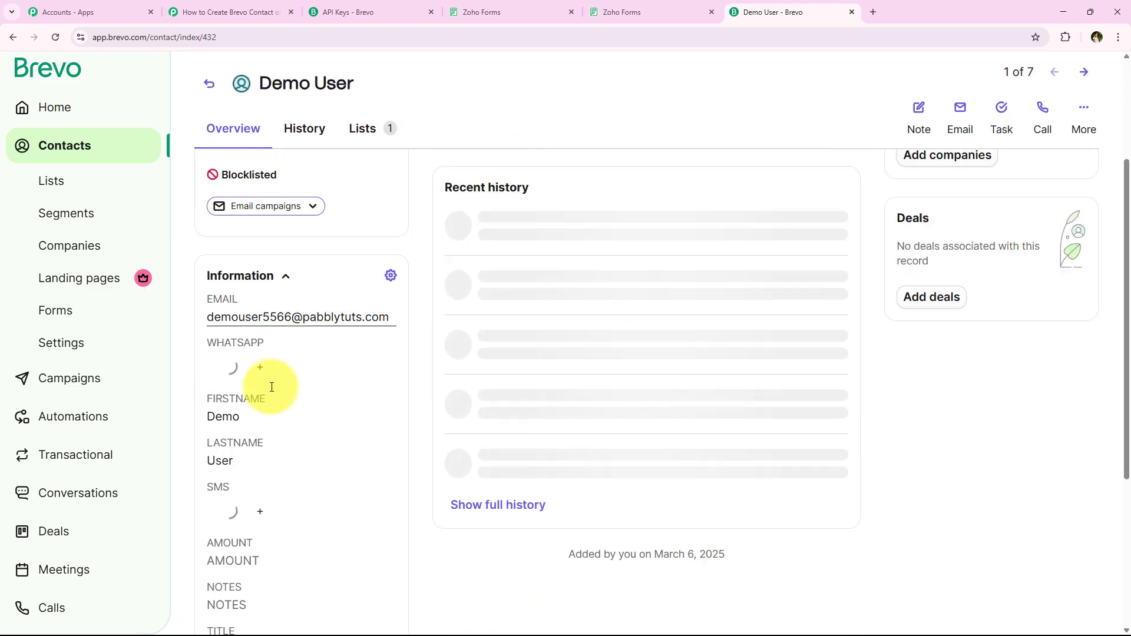
click(212, 12)
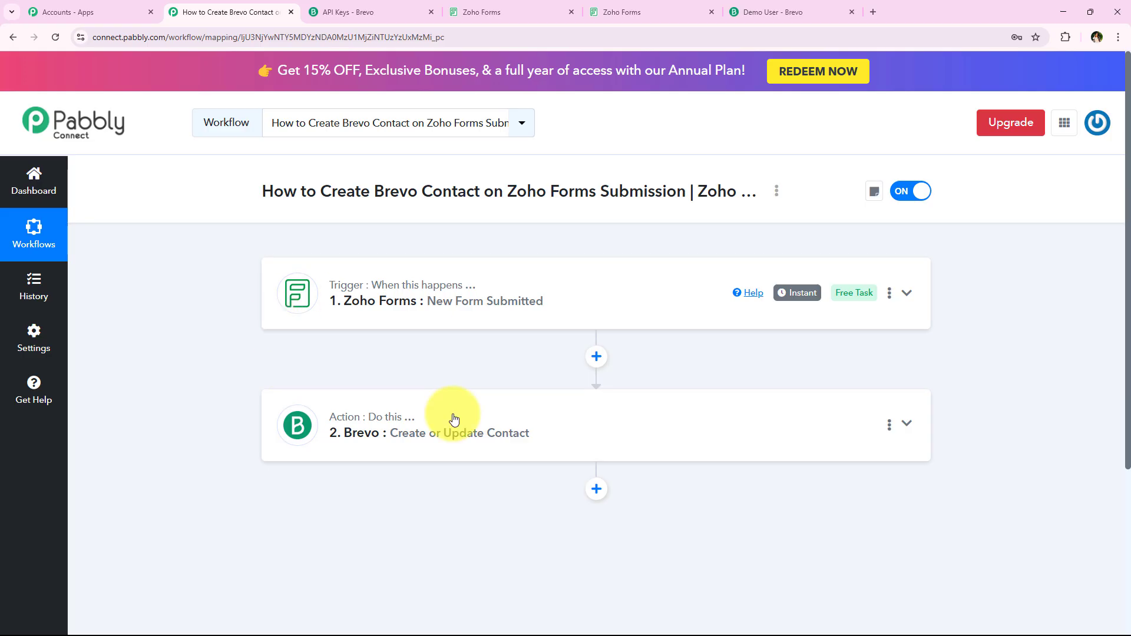
click(772, 12)
click(209, 83)
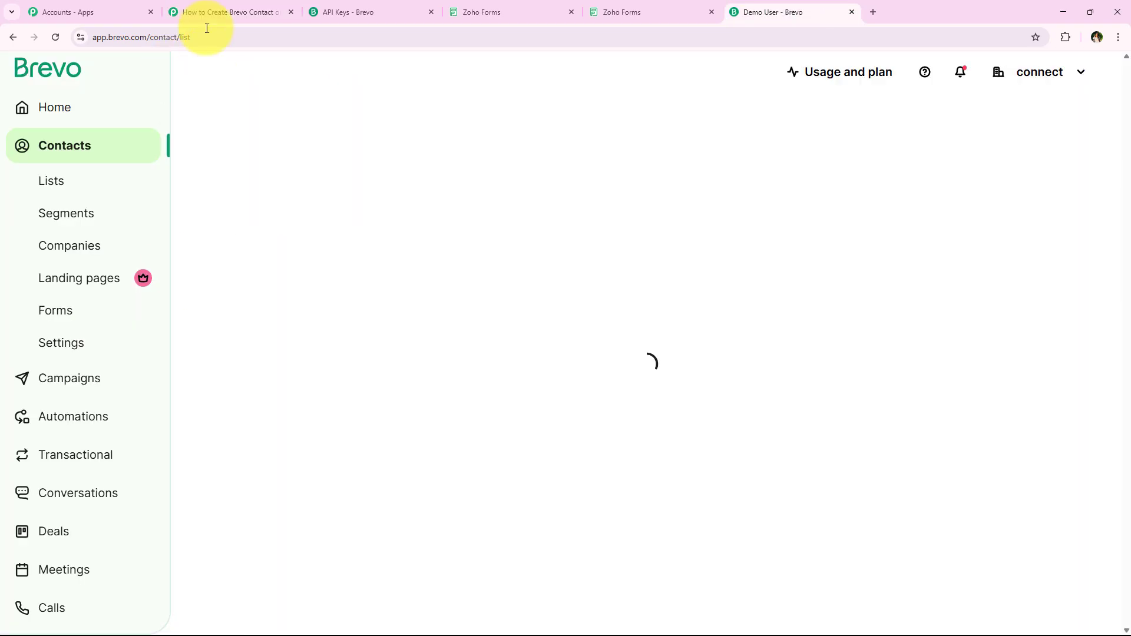
Close the Brevo API Keys page and the Zoho Forms editor page, keeping the submitted form's page open.
click(212, 12)
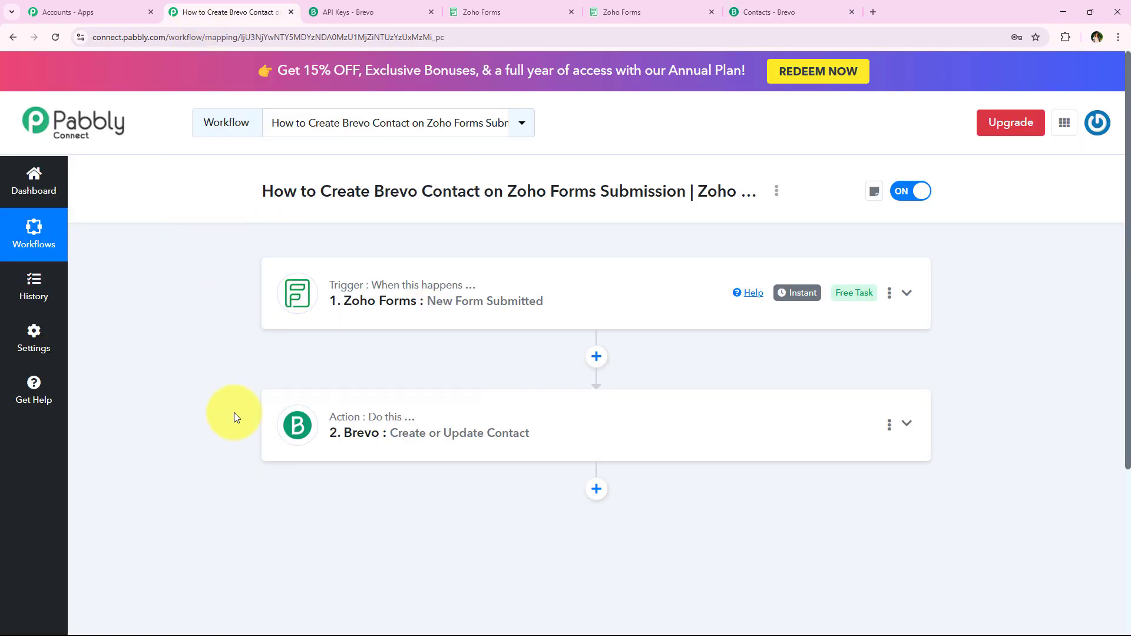
click(513, 7)
click(663, 7)
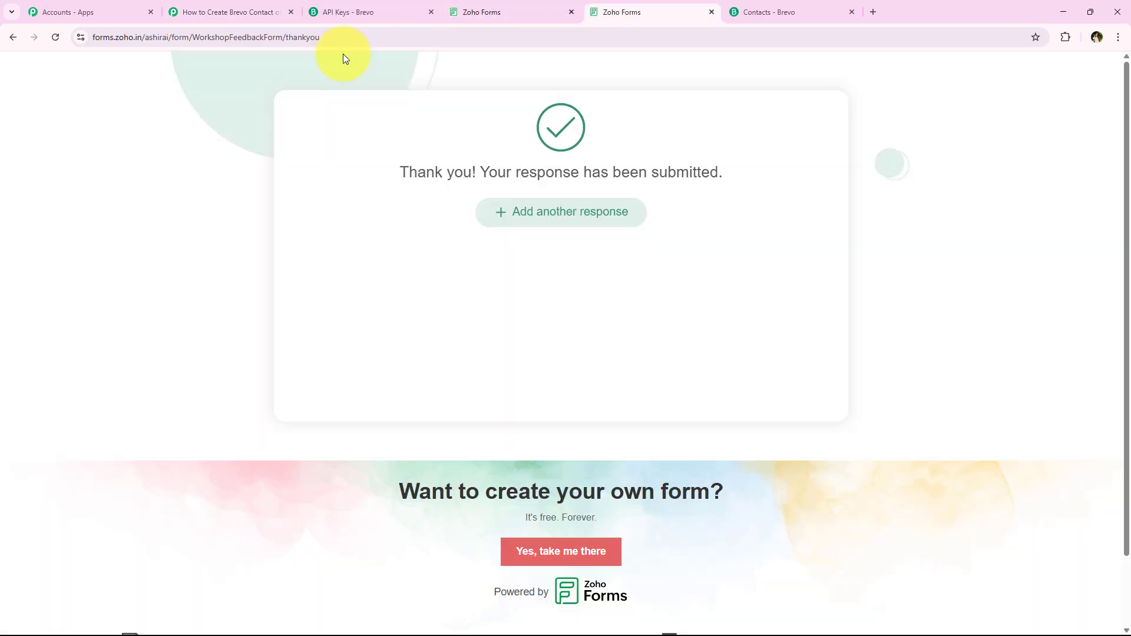
click(59, 40)
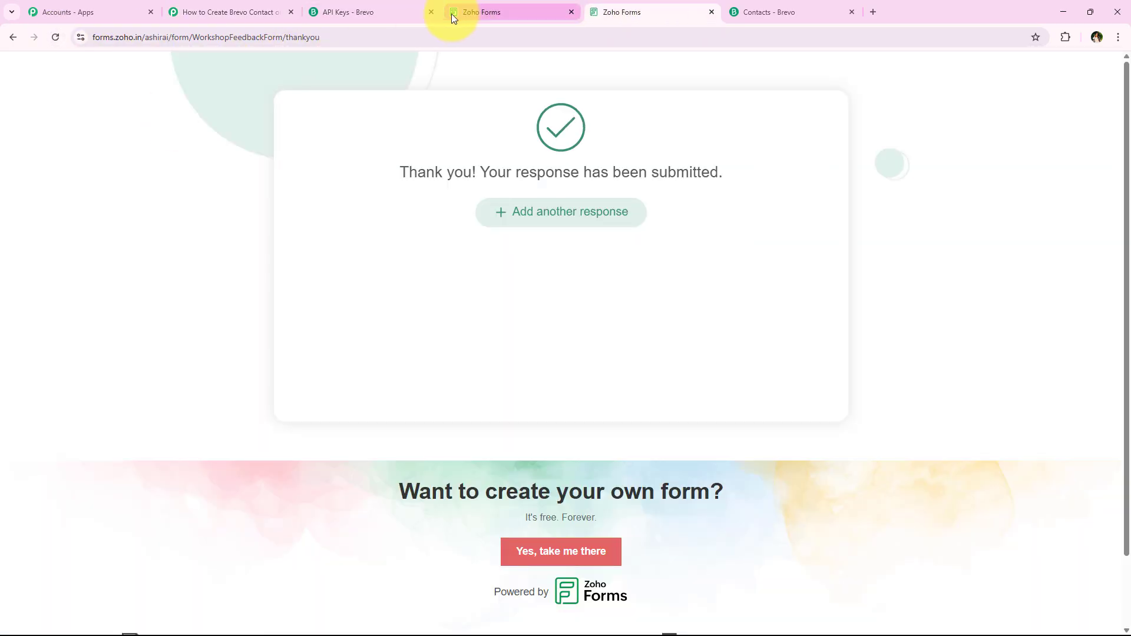
click(431, 11)
click(430, 12)
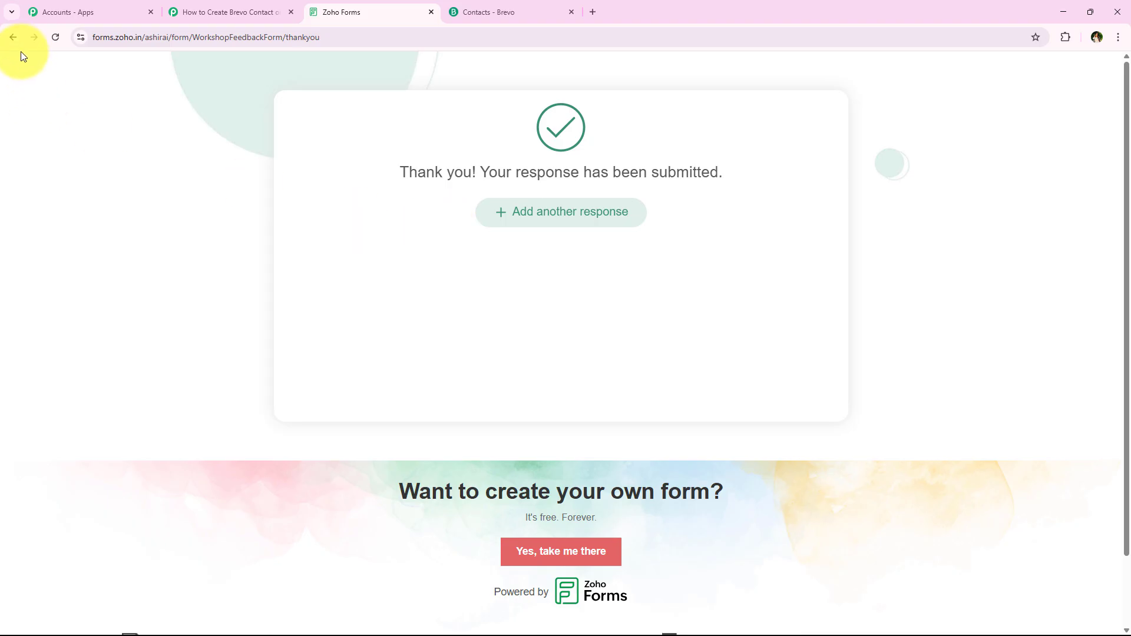
Return to the Course Registration Form, reload it blank, autofill it from a saved entry and extend the registrant's first name.
click(13, 38)
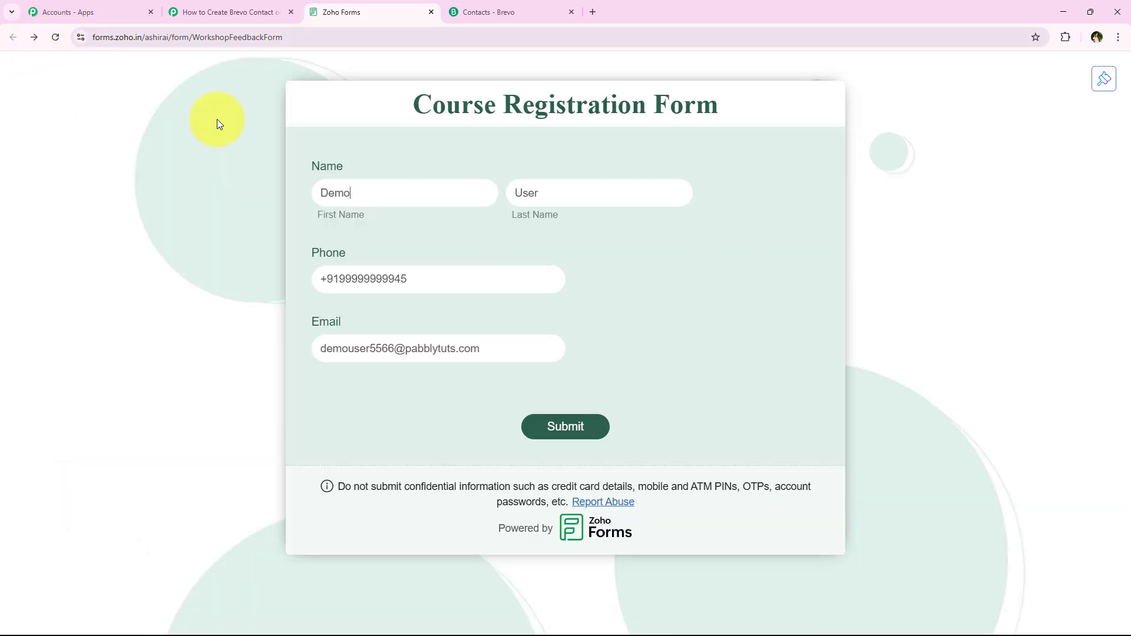
click(55, 37)
click(355, 188)
click(416, 225)
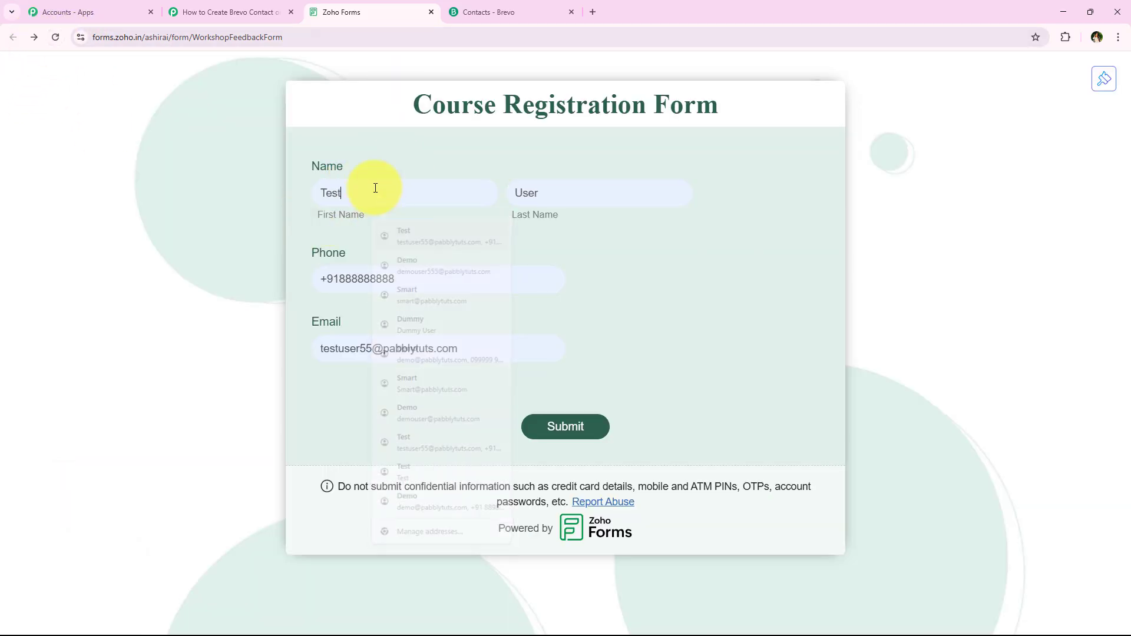
click(376, 188)
text(ing)
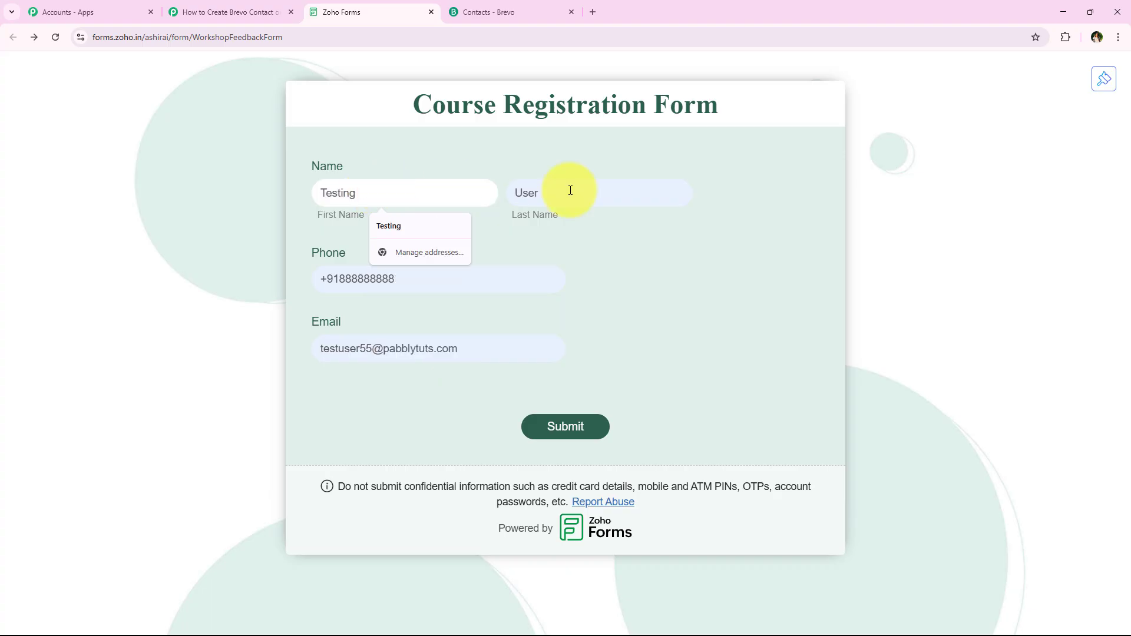
Complete the registrant's phone number, modify the email address, and submit the Course Registration Form.
click(432, 290)
text(78)
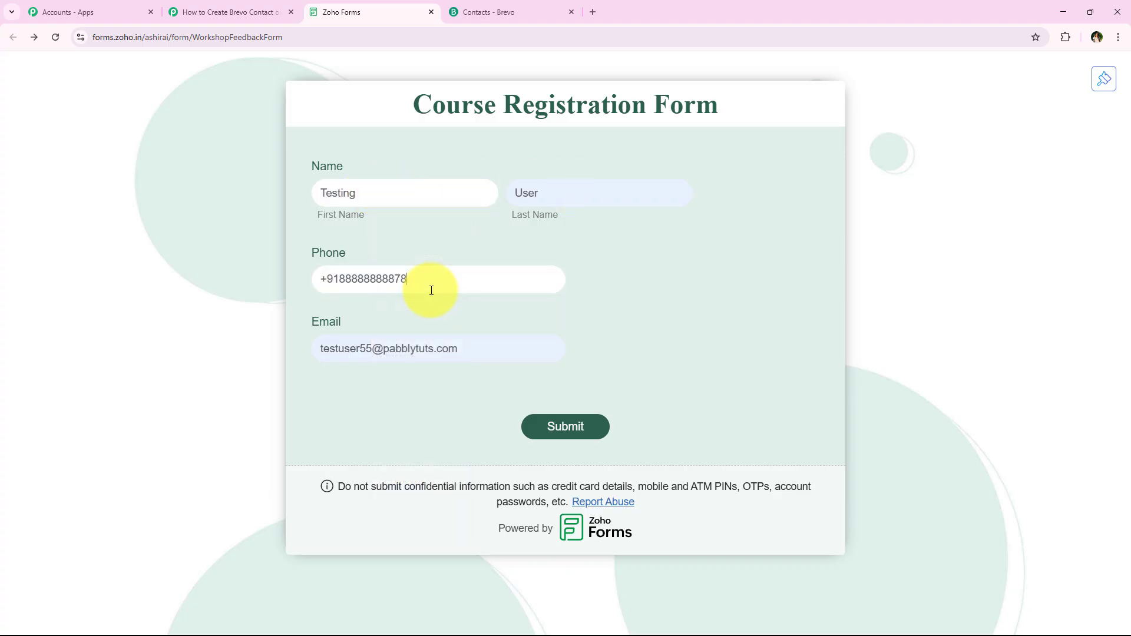
click(372, 346)
text(66)
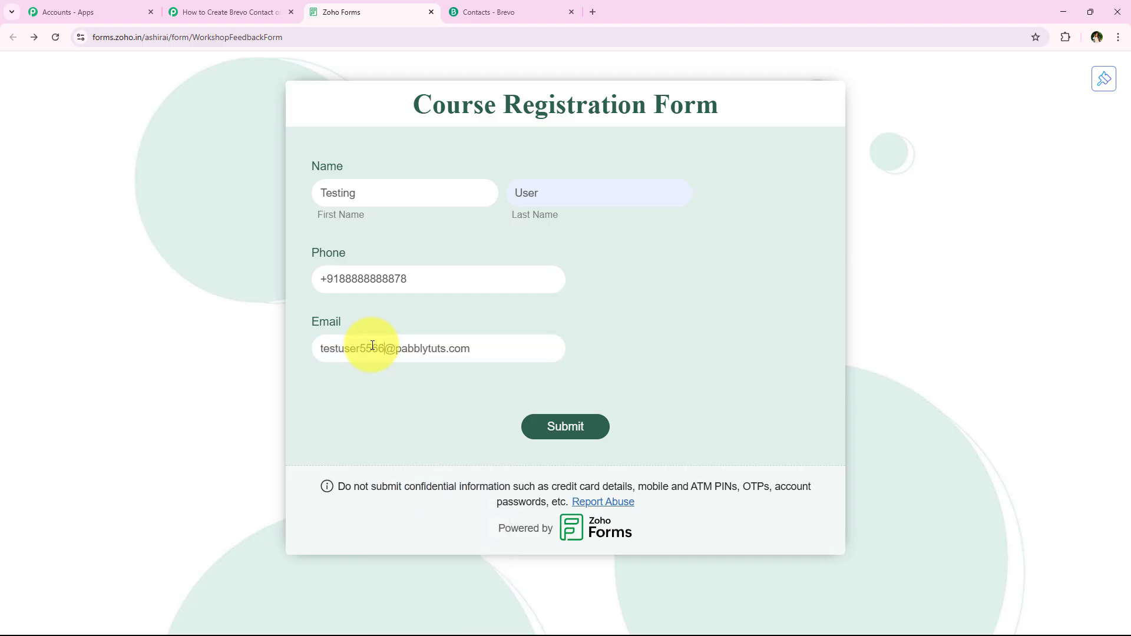
click(549, 422)
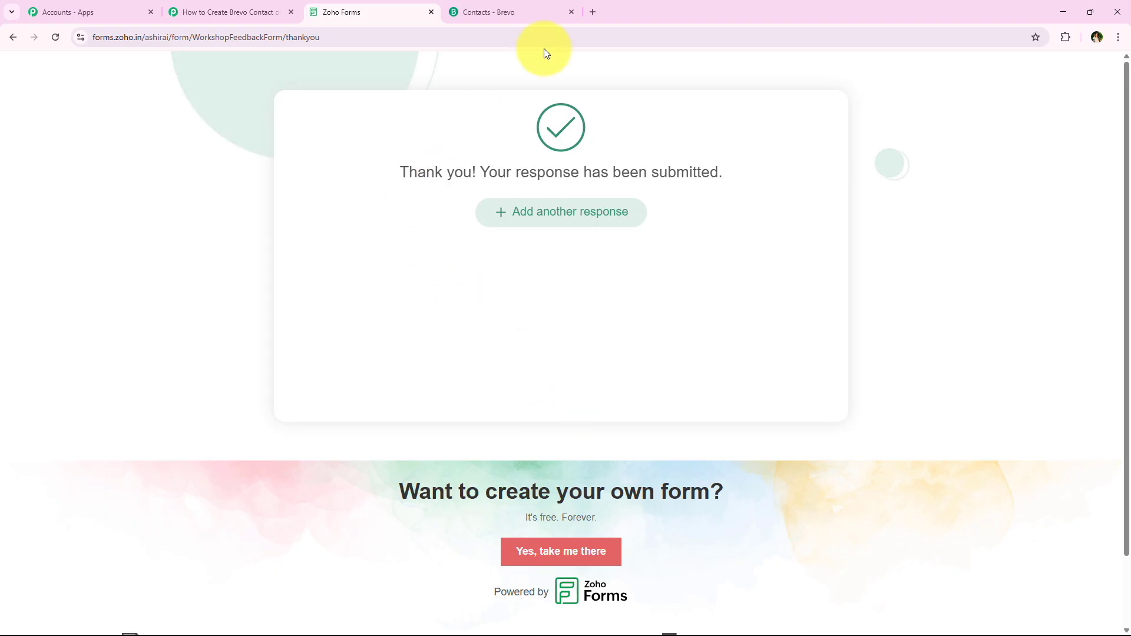
Switch to Brevo and reload the New Leads contacts to check for the newly submitted registrant.
click(552, 10)
scroll(402, 359, down, 4)
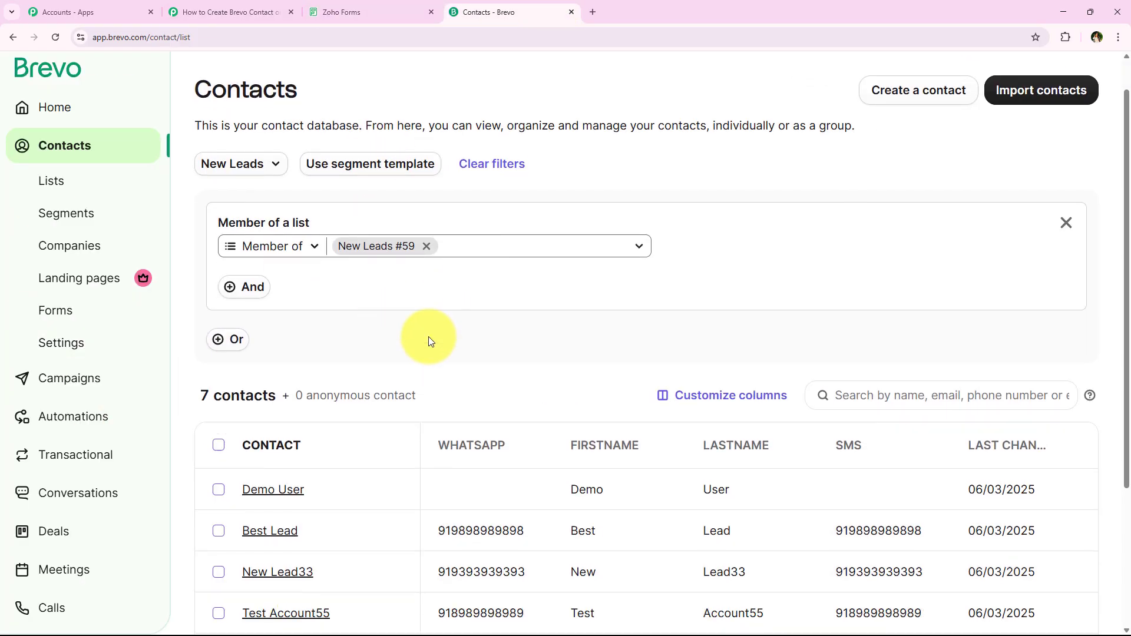
scroll(387, 376, up, 4)
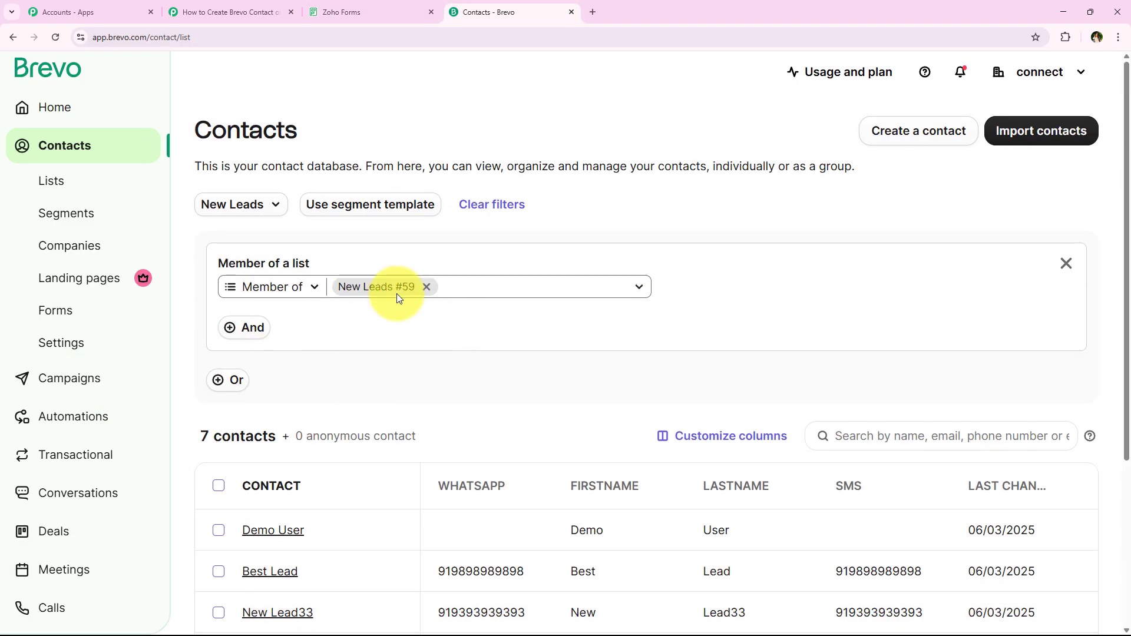
click(55, 38)
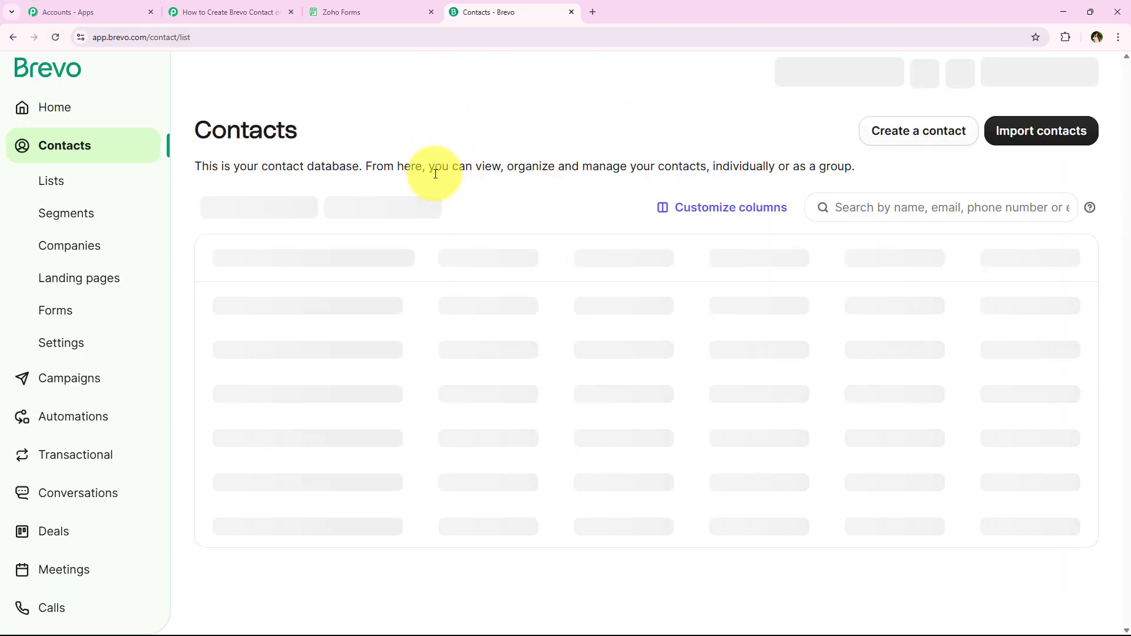
scroll(470, 256, down, 3)
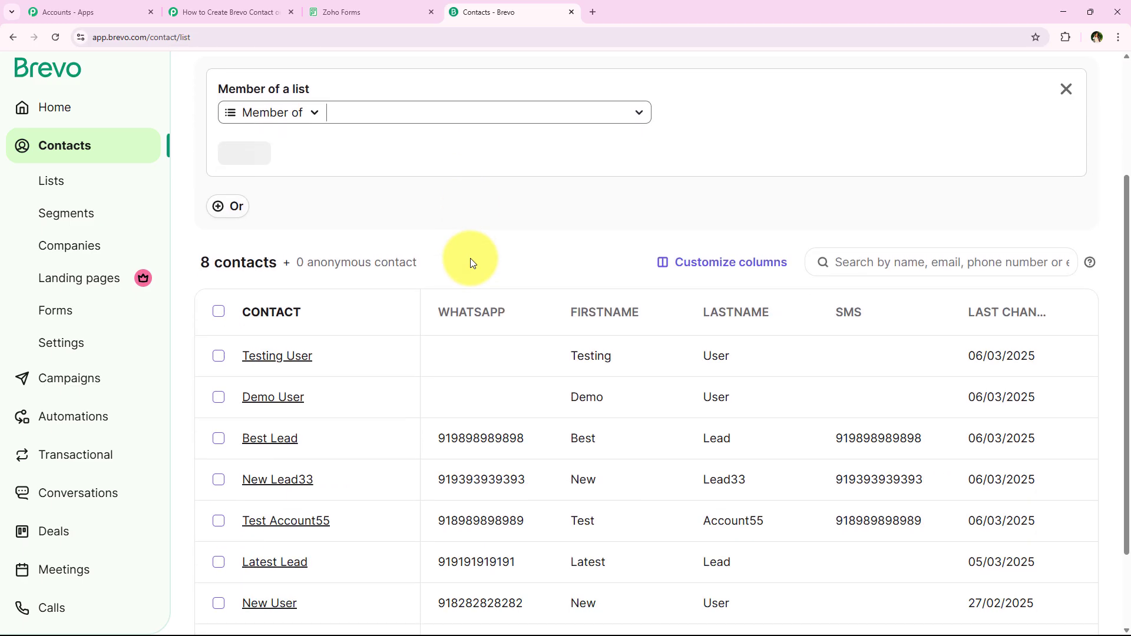
Review the new contact's details and recent history in Brevo, and return to the Pabbly Connect workflow.
click(266, 365)
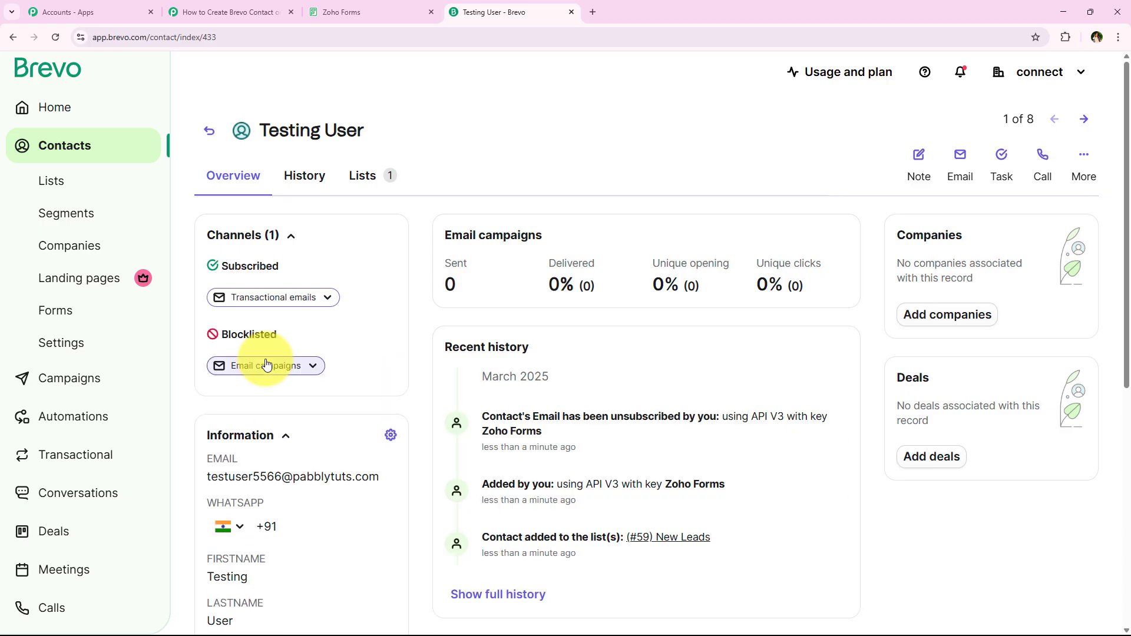
scroll(245, 494, down, 1)
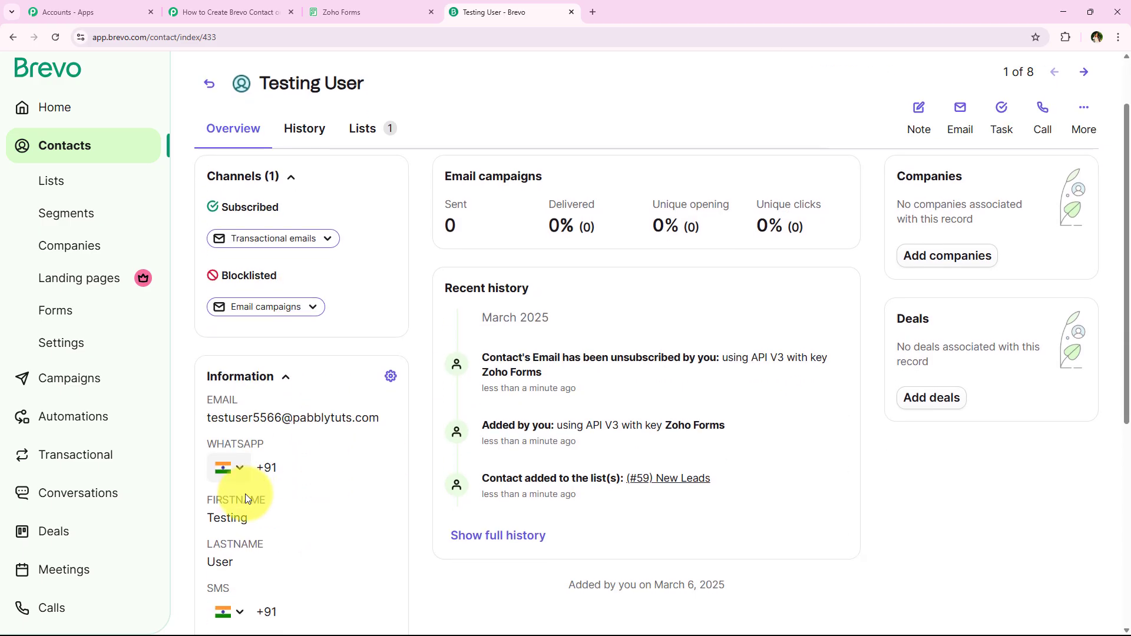
scroll(257, 489, up, 1)
scroll(261, 487, down, 1)
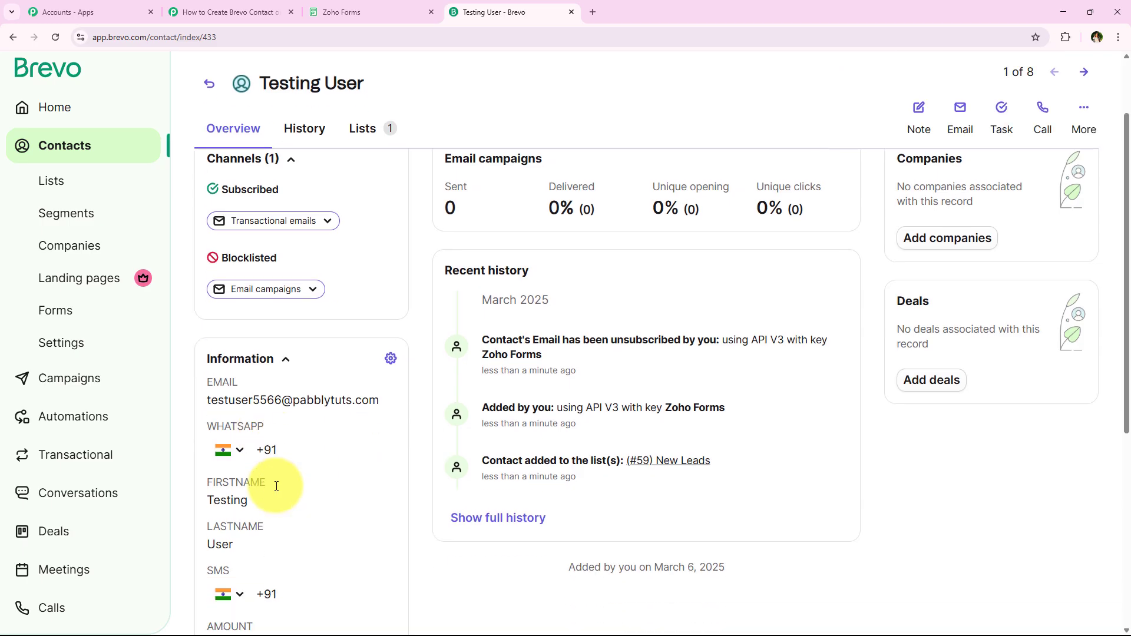
scroll(275, 486, up, 2)
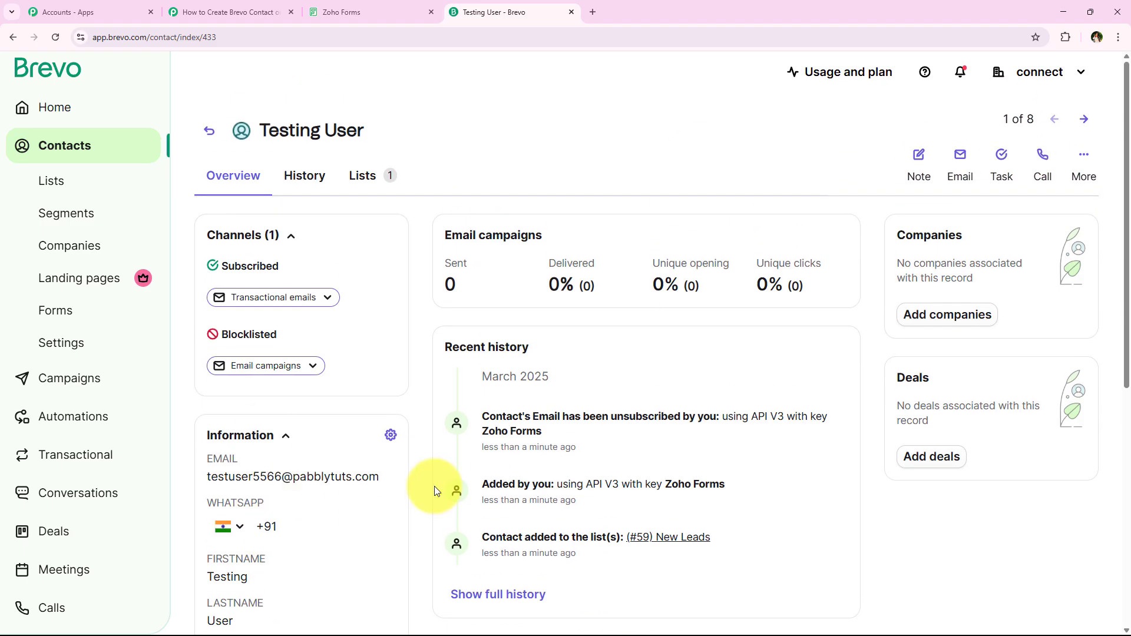
click(227, 11)
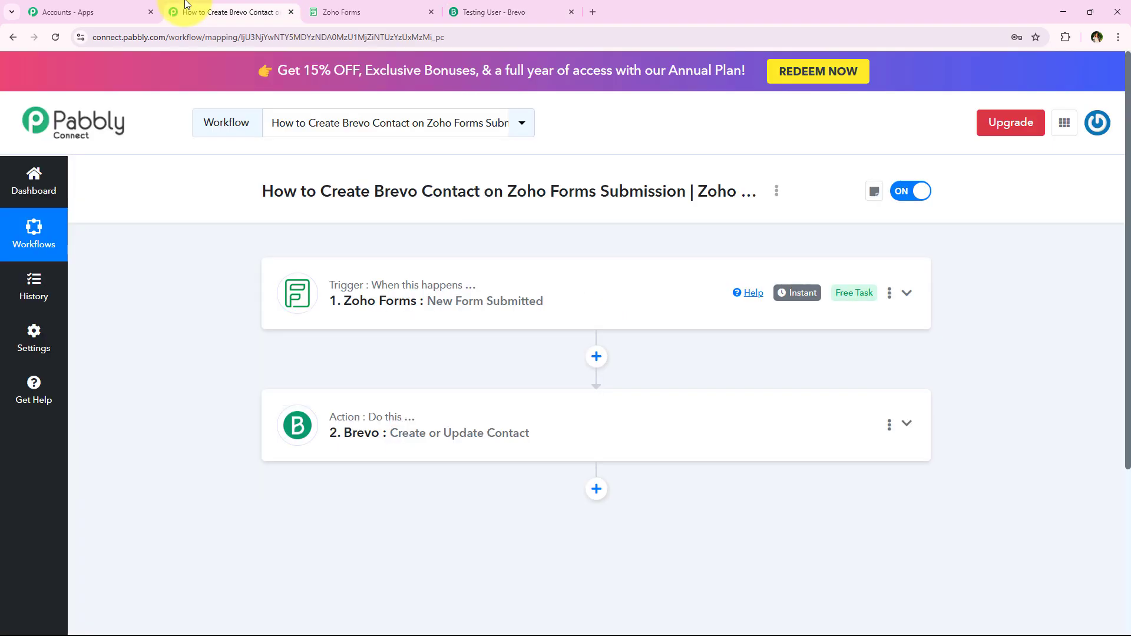